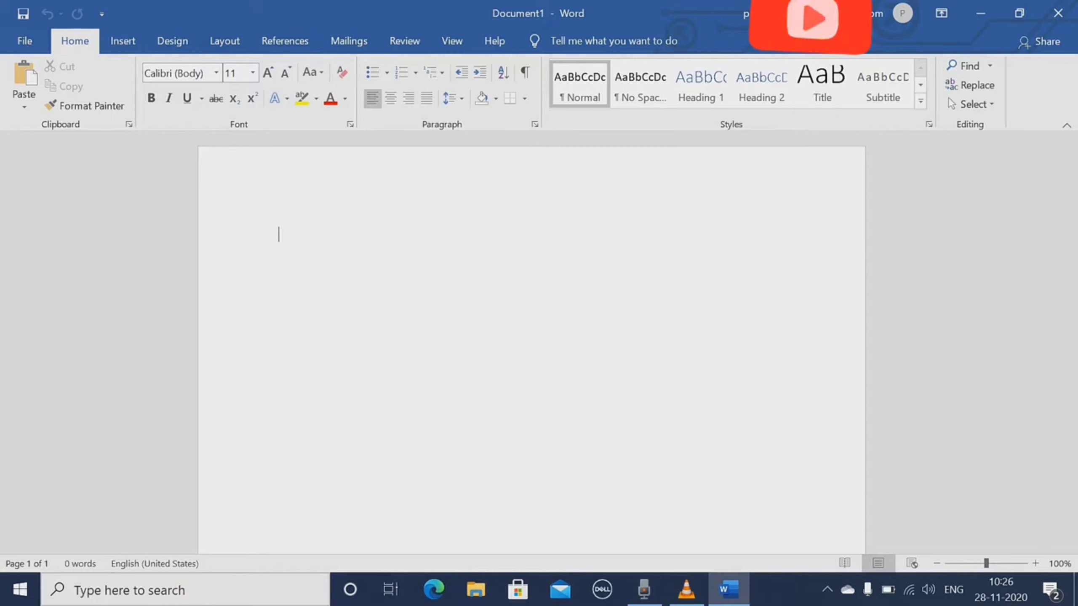
- Show the Insert ribbon commands for the blank Document1
click(122, 41)
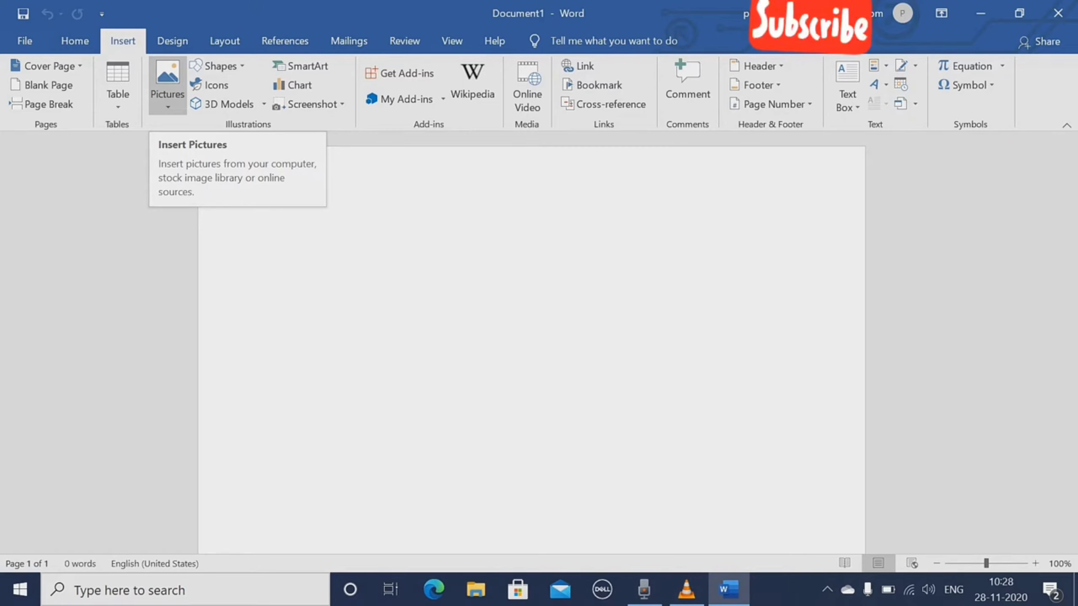
- Choose to insert a picture from This Device via the Pictures menu
click(167, 87)
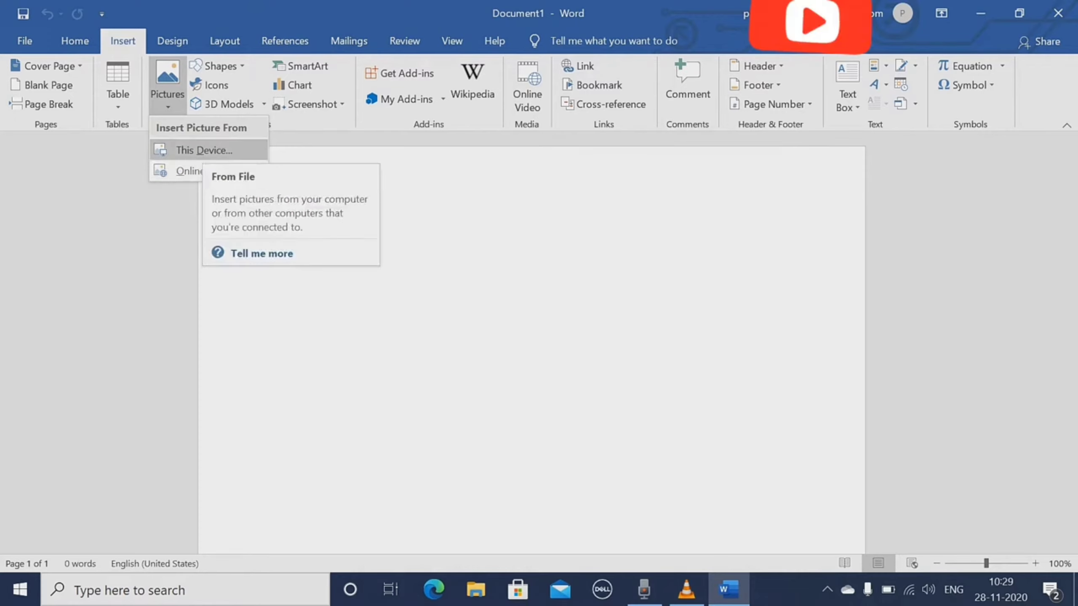
click(204, 150)
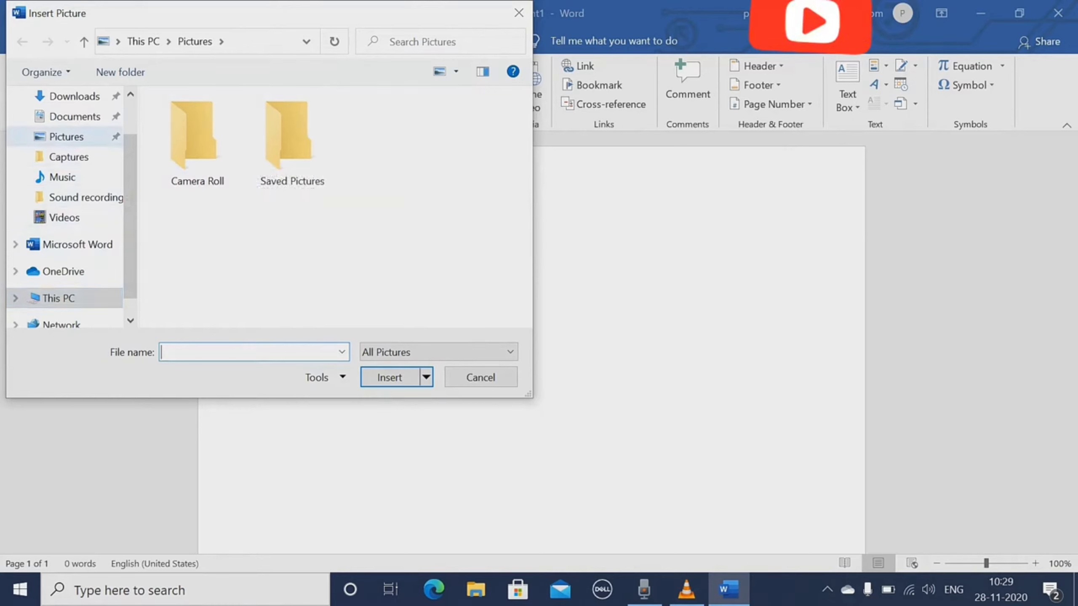
click(66, 137)
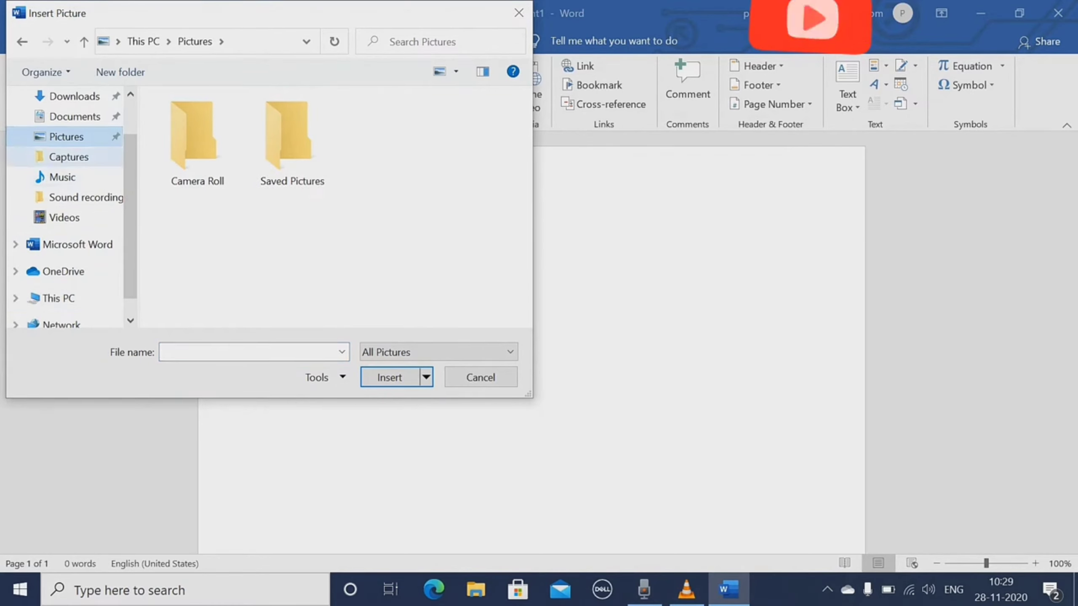
click(292, 140)
double_click(292, 141)
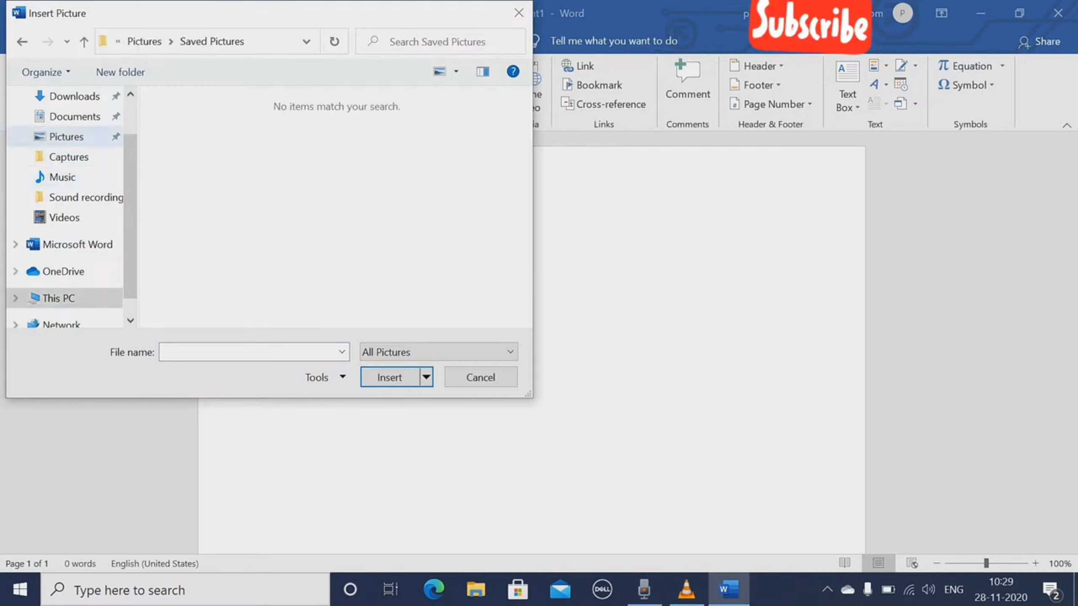
click(66, 136)
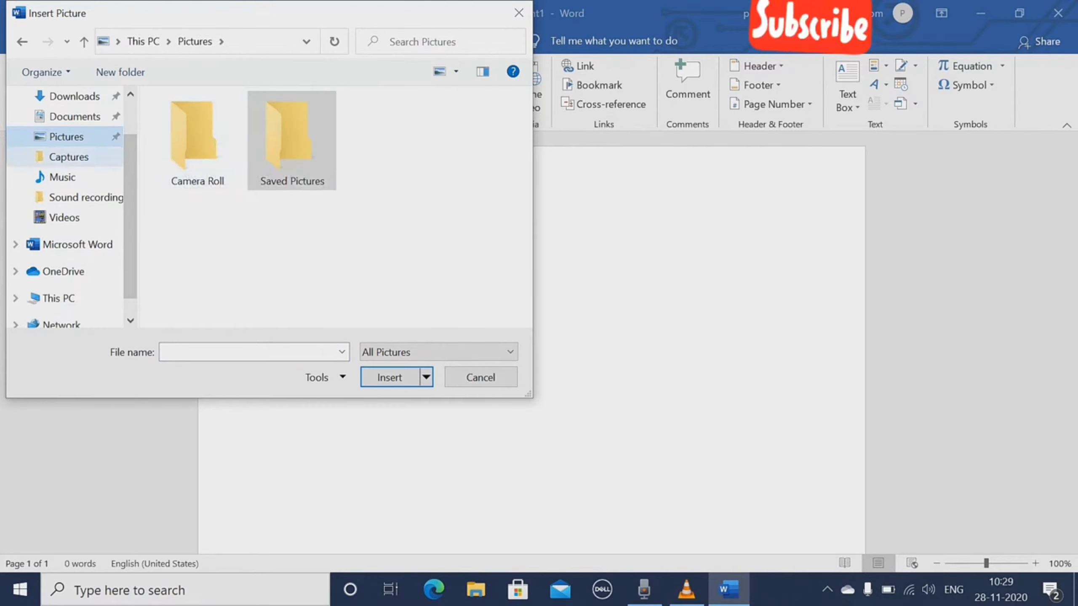
click(68, 157)
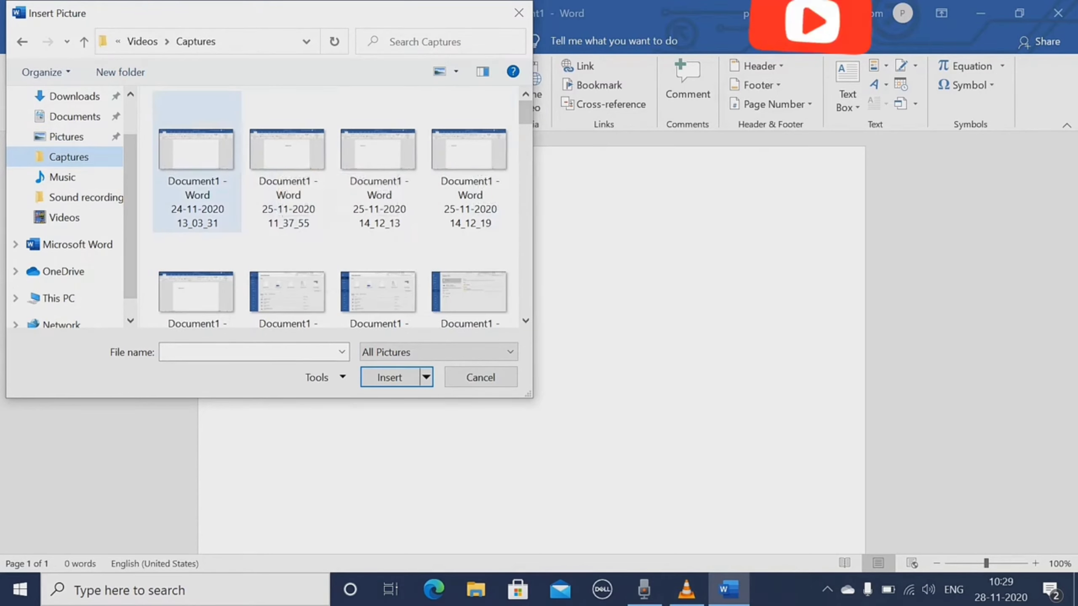
click(196, 169)
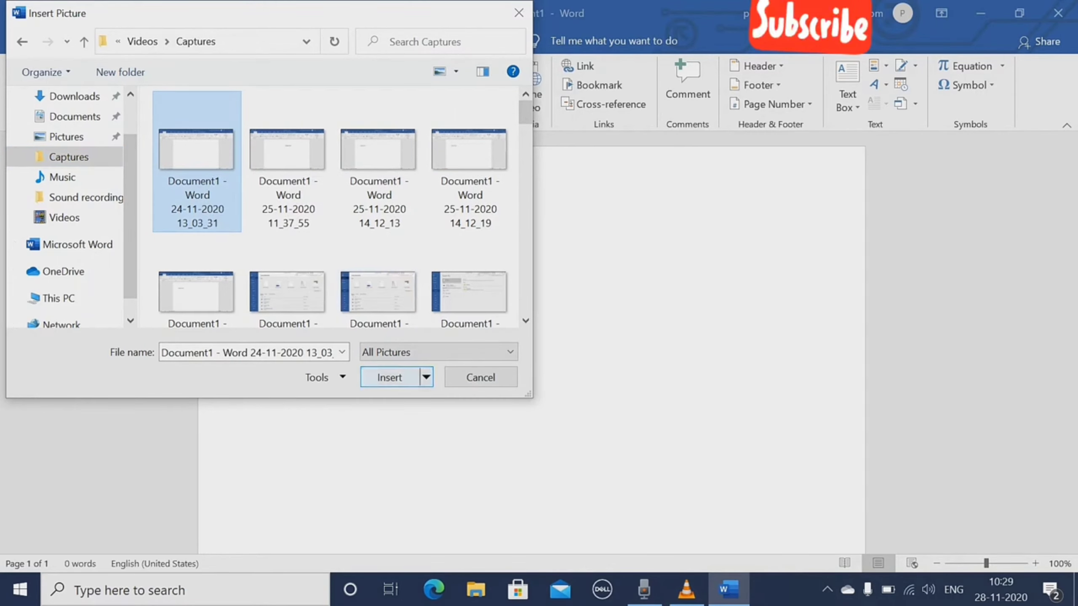
key(Return)
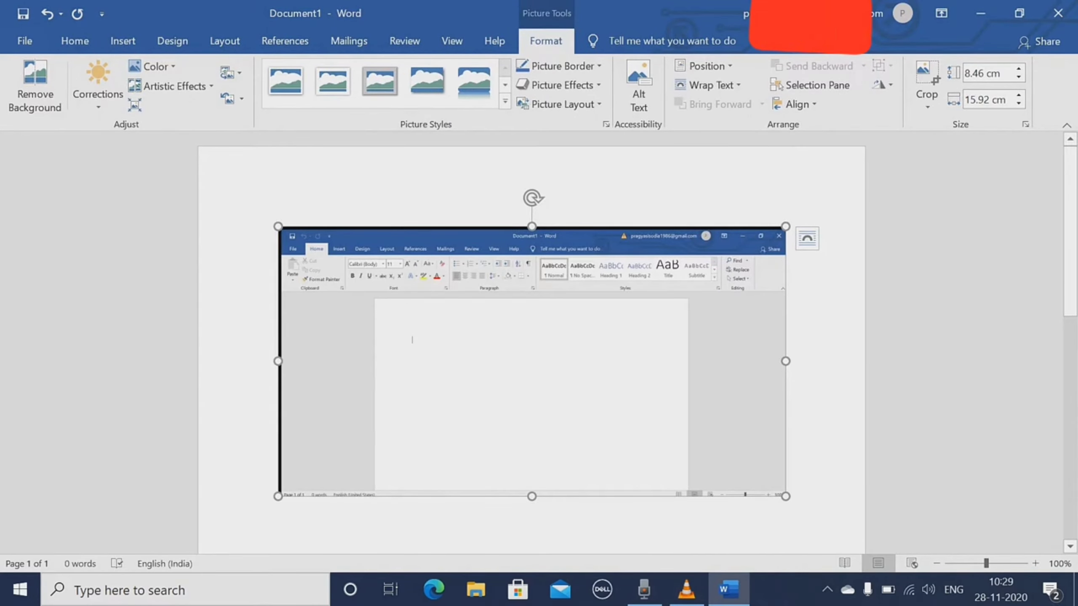
- Add five paragraphs of sample text below the screenshot using =rand()
key(Escape)
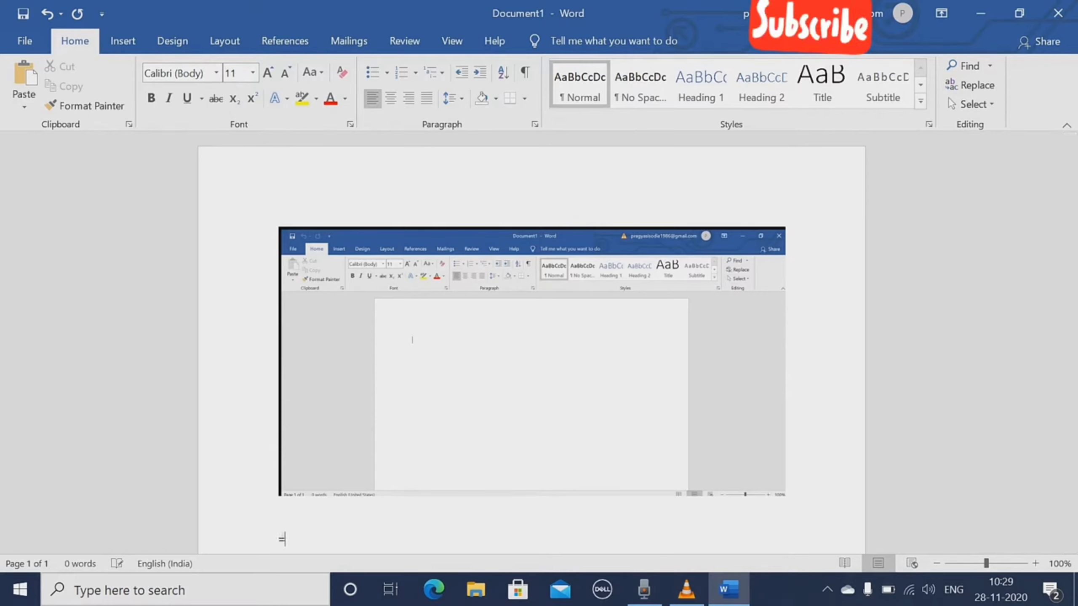
text(=rand()
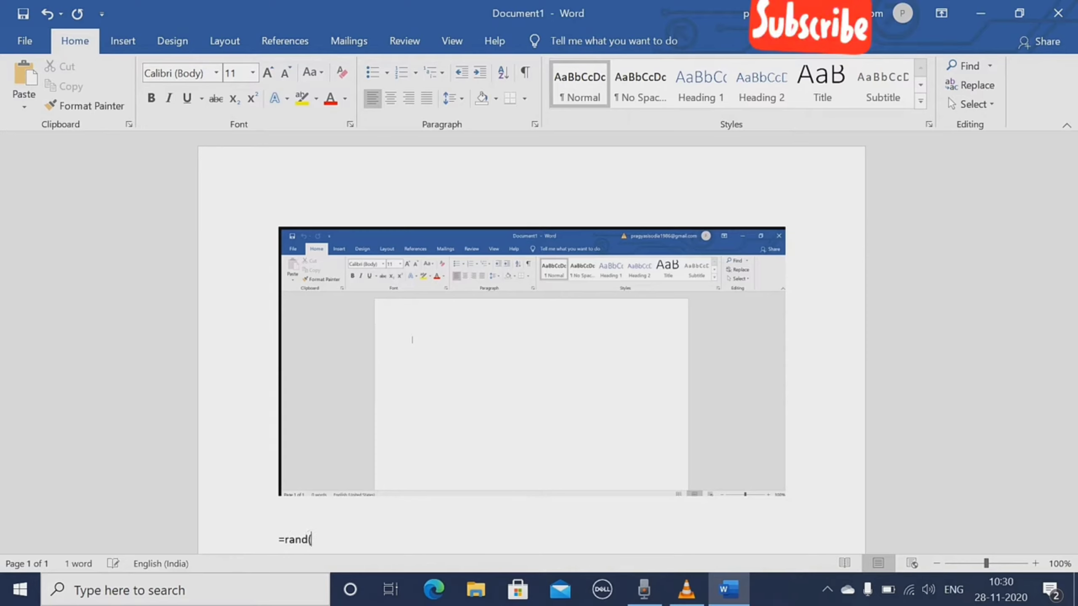
text())
key(Return)
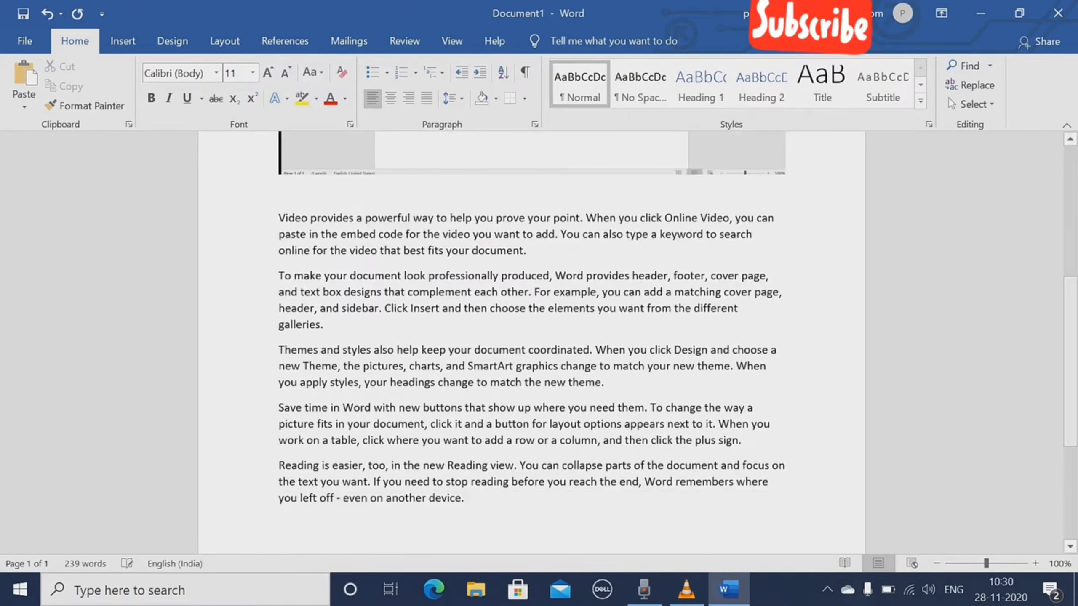
scroll(530, 340, up, 7)
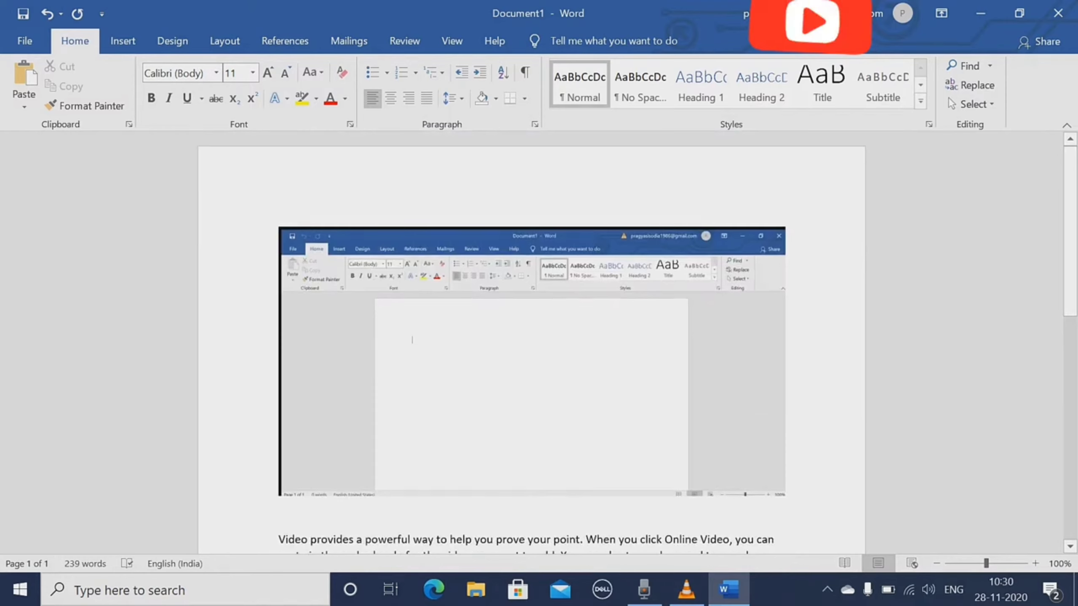
click(532, 361)
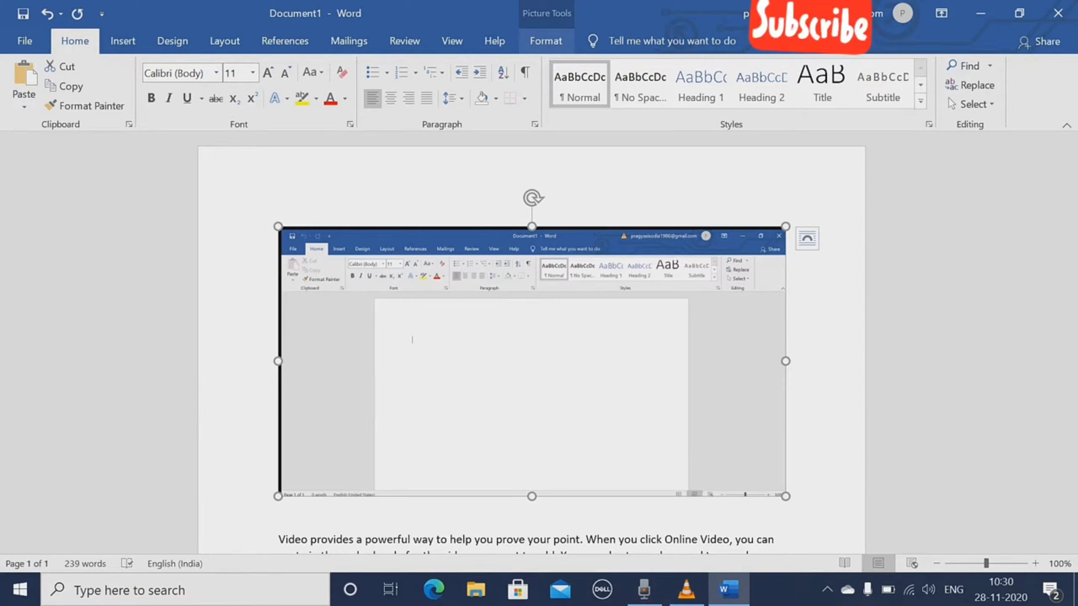
- Apply the Thick Matte, Black picture style to the screenshot
click(546, 41)
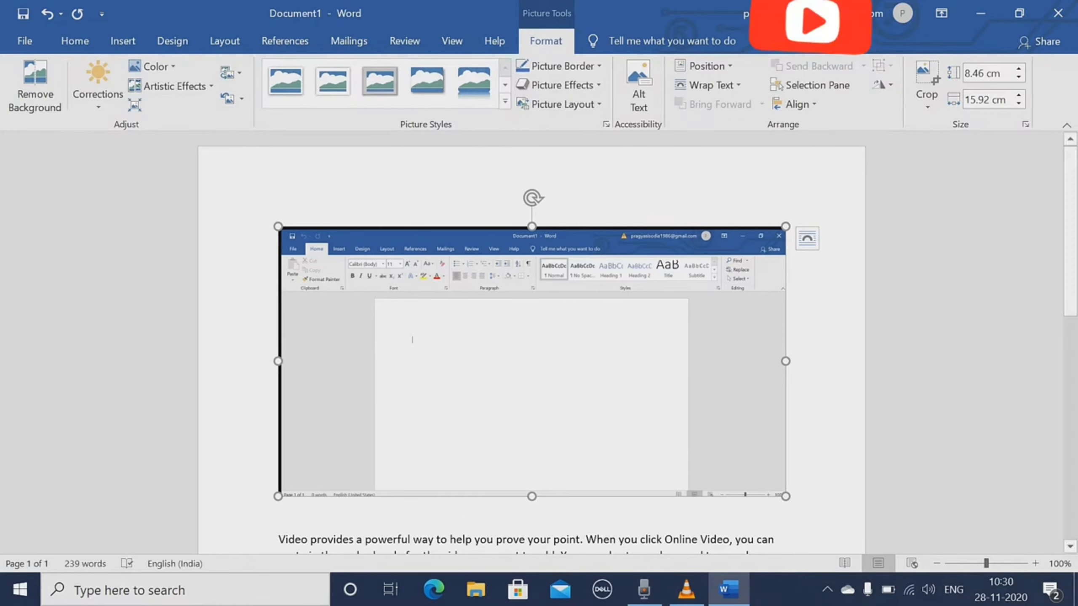
key(Escape)
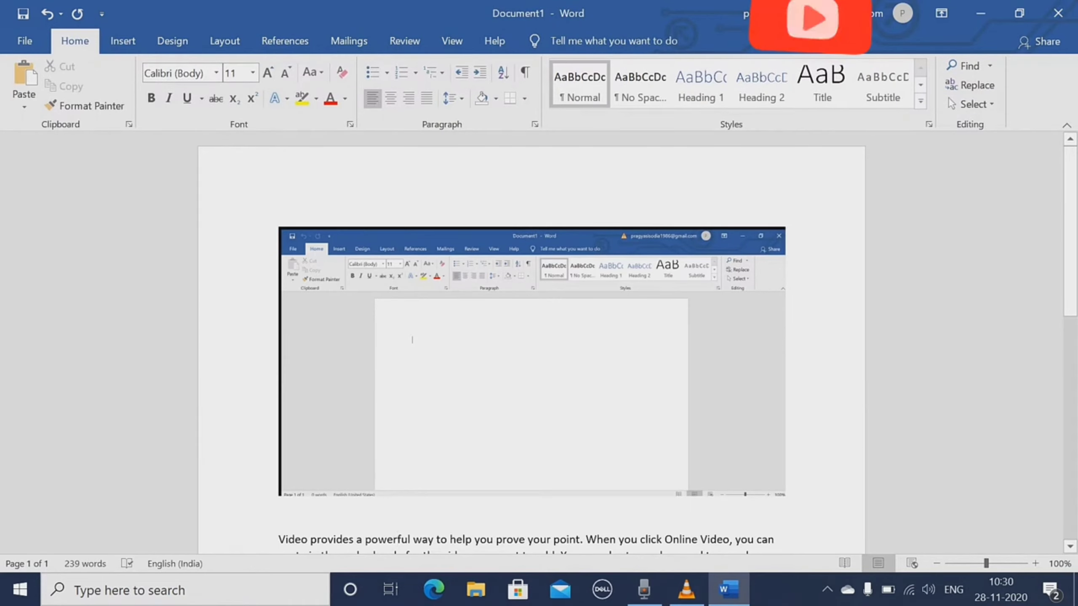
click(532, 362)
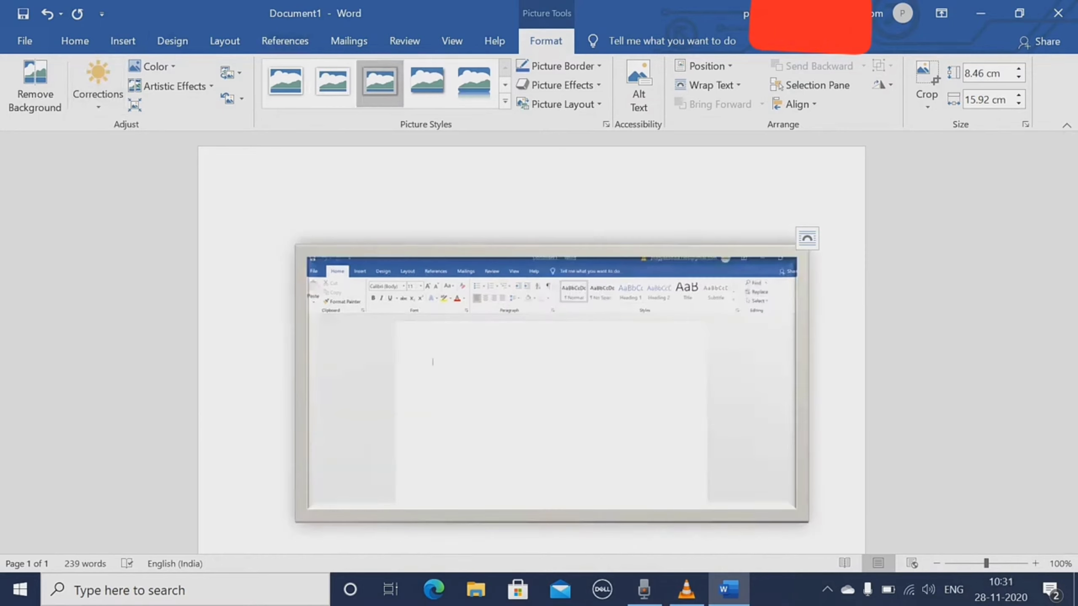
click(505, 101)
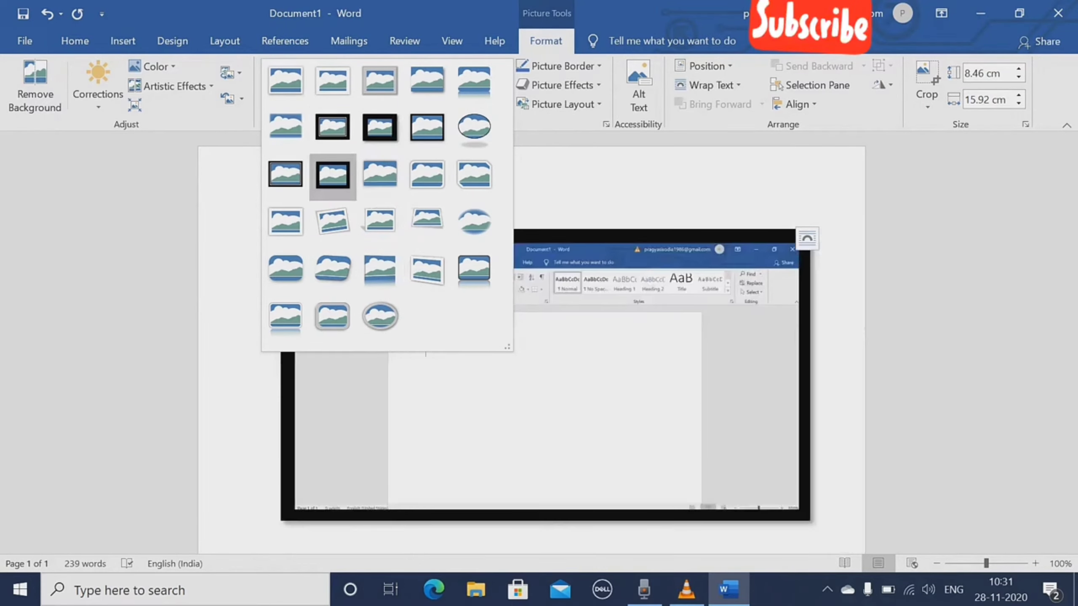
click(332, 173)
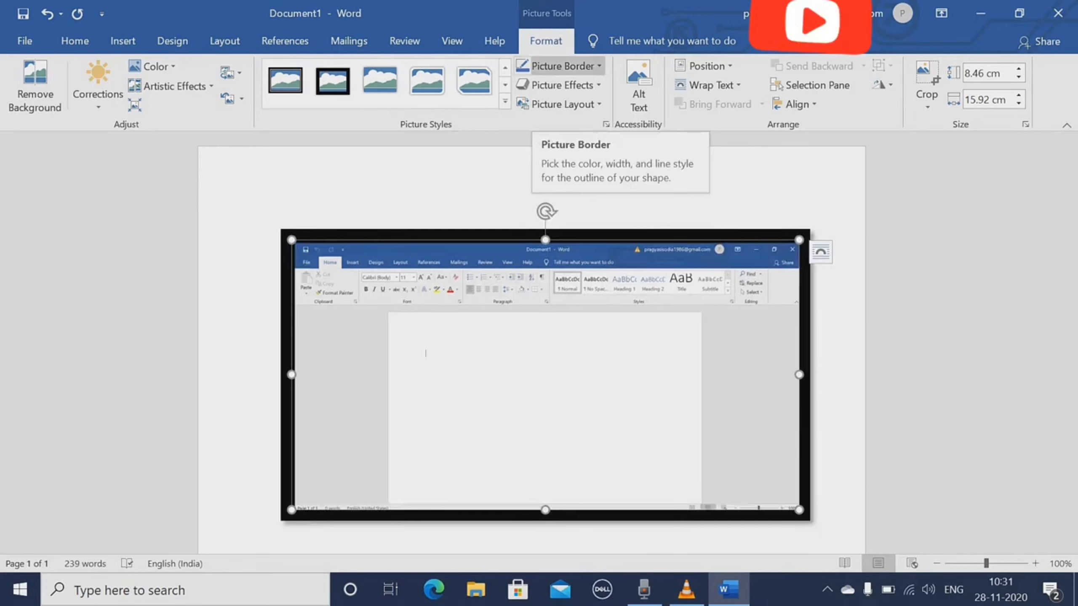
- Change the screenshot's border colour to Green, Accent 6, Darker 25%
click(564, 66)
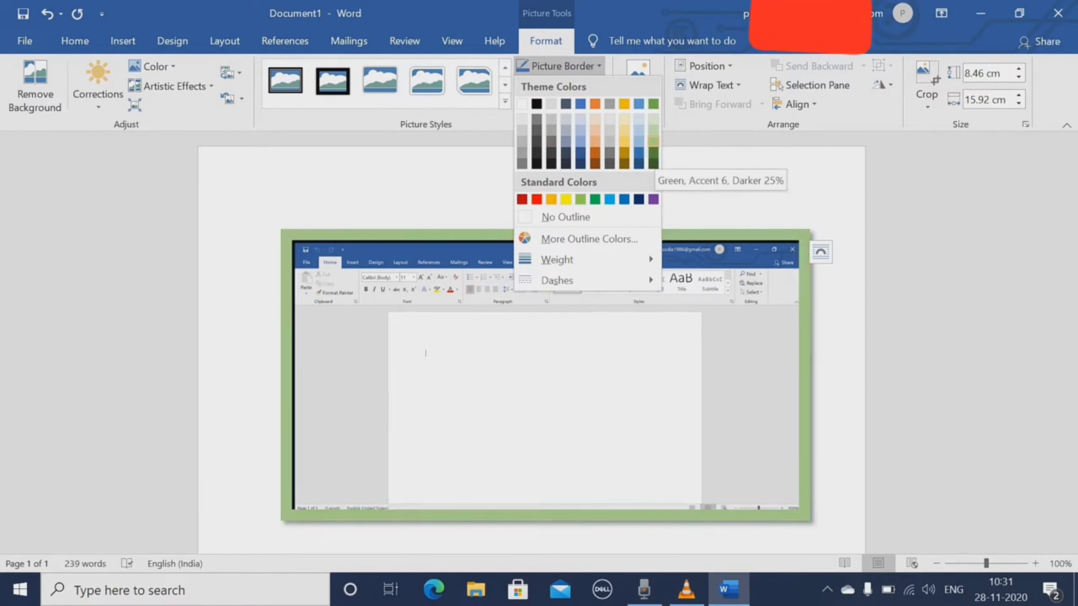
click(653, 143)
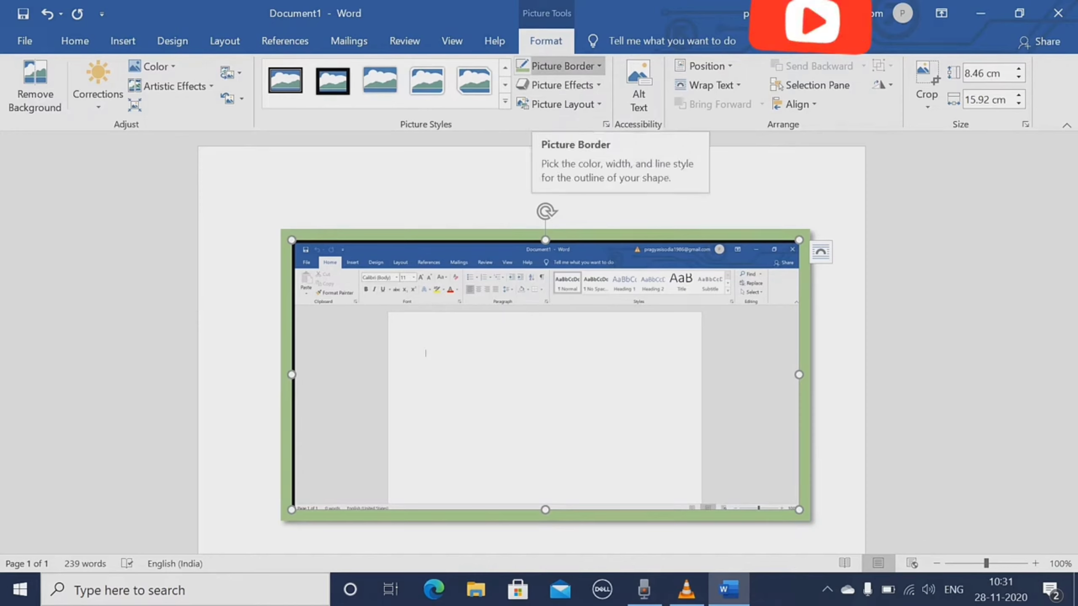
click(560, 85)
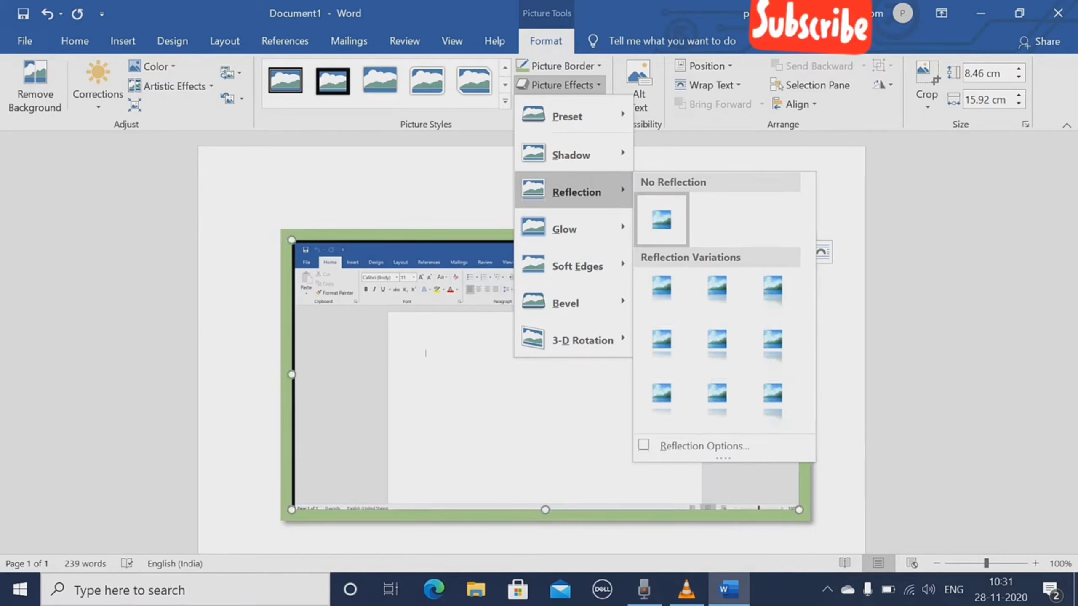
- Shrink the screenshot to 6.42 × 12.08 cm and preview an orange glow without keeping it
key(Escape)
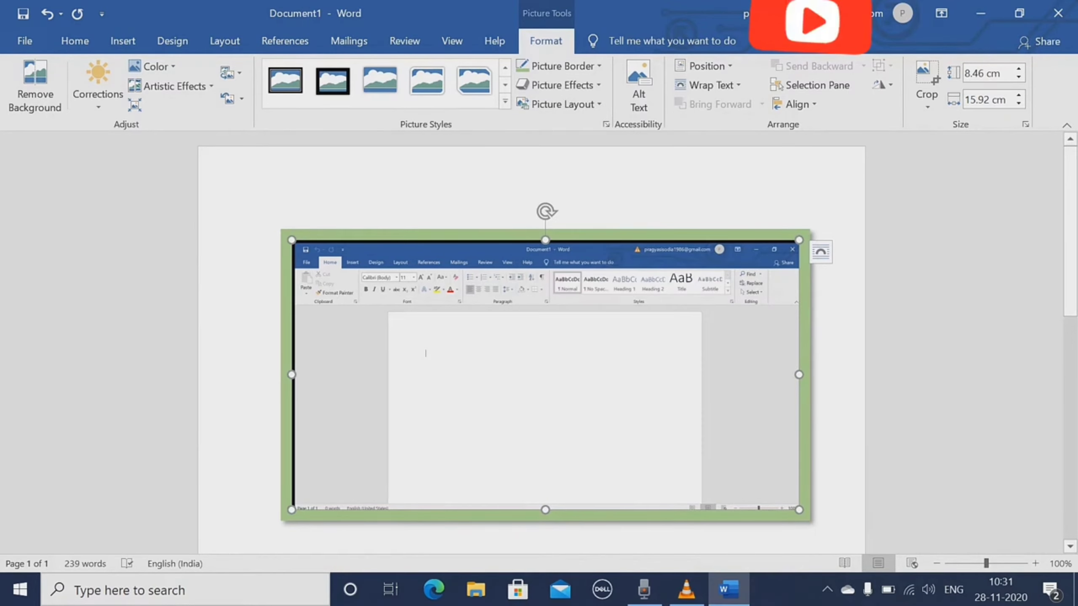
drag(799, 510, 676, 445)
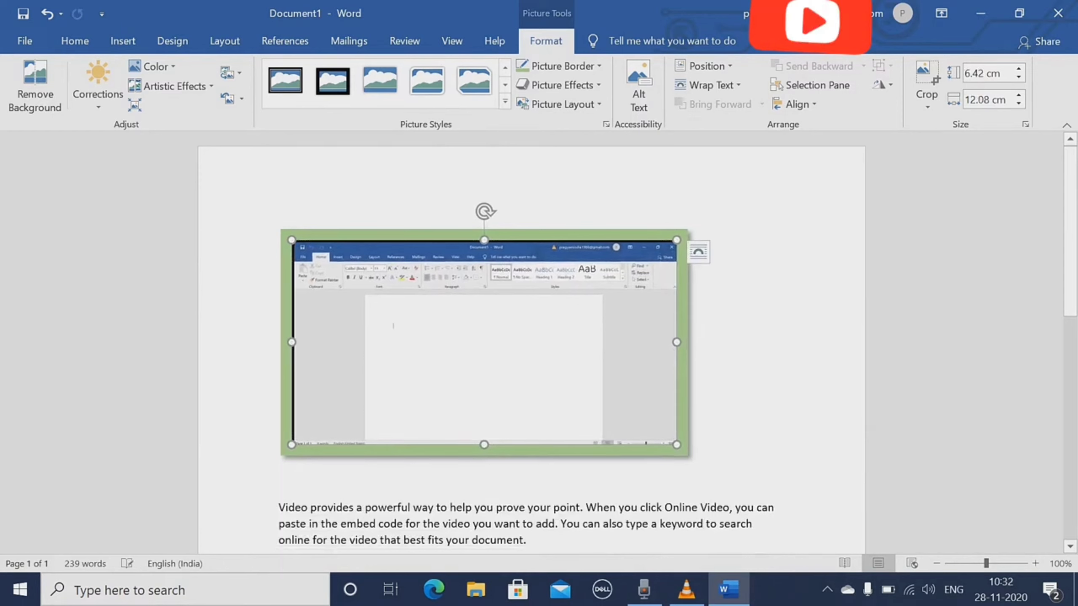
click(560, 85)
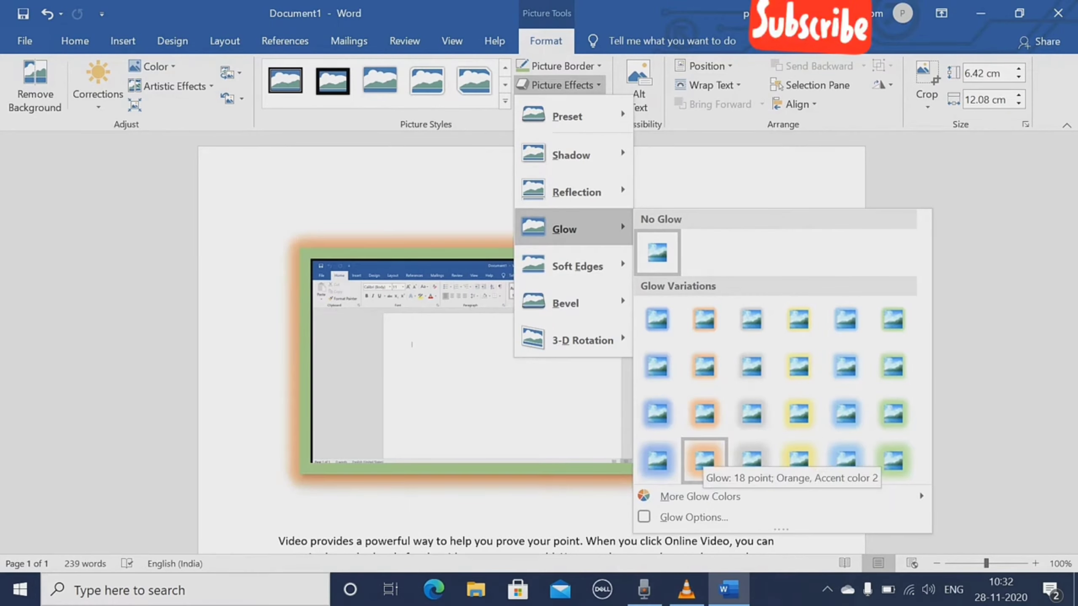
click(705, 461)
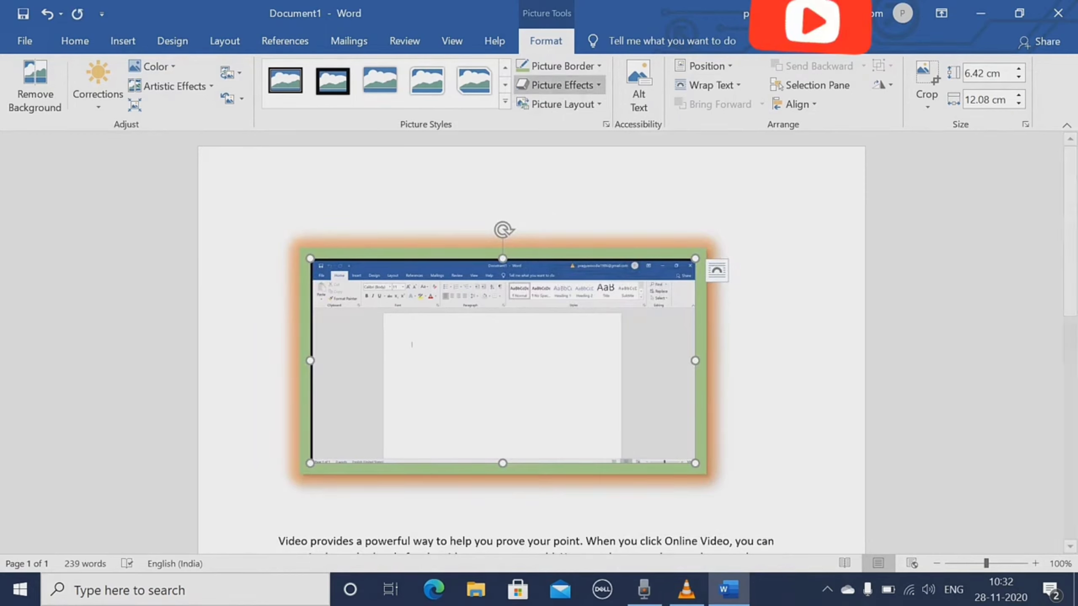
click(562, 85)
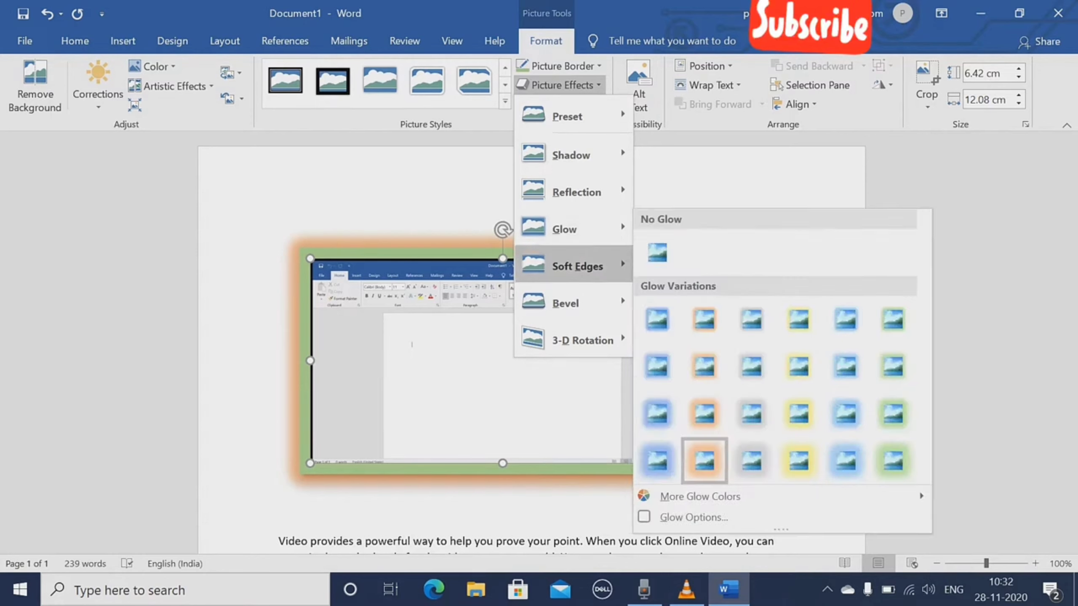
mouse_move(564, 229)
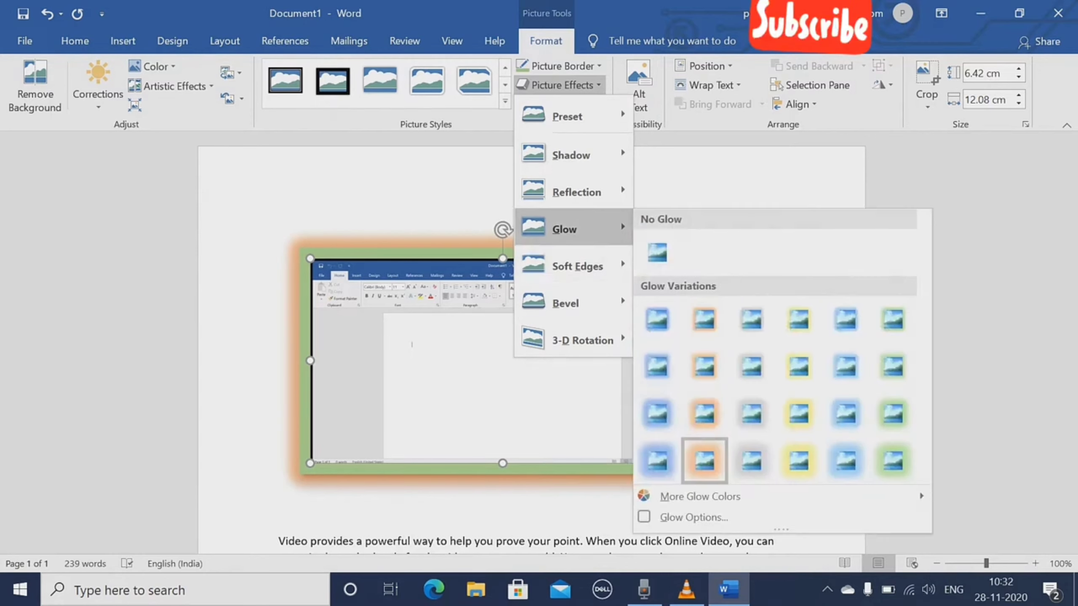
key(Escape)
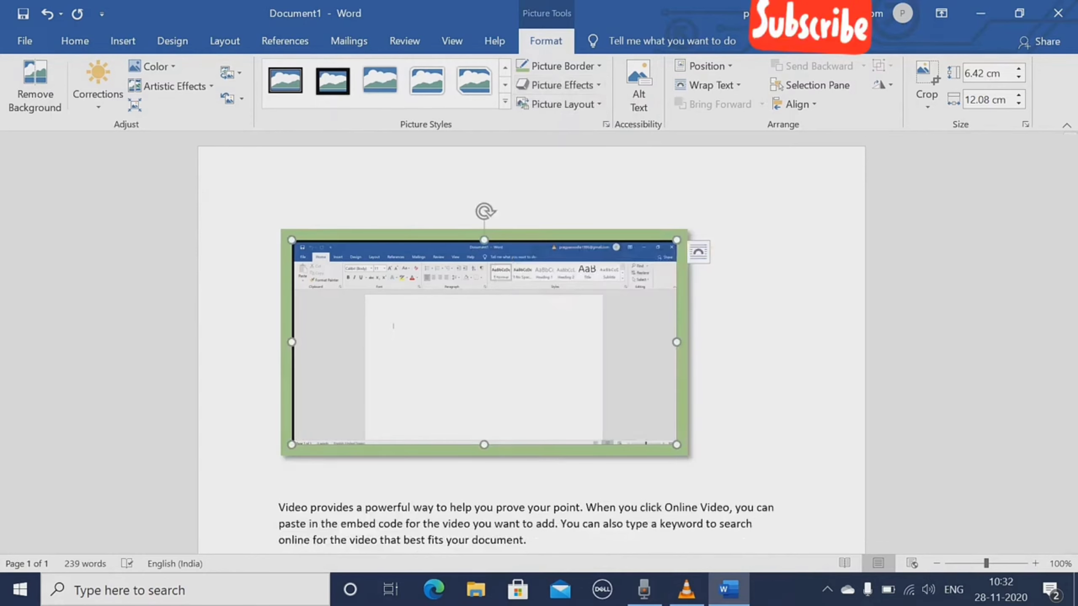
click(562, 85)
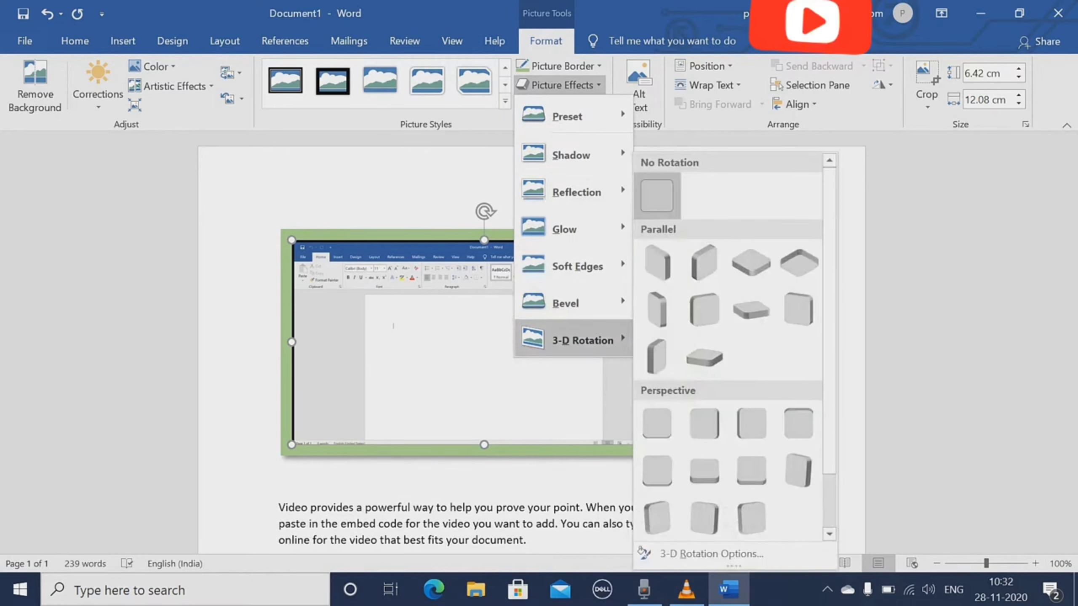
mouse_move(582, 340)
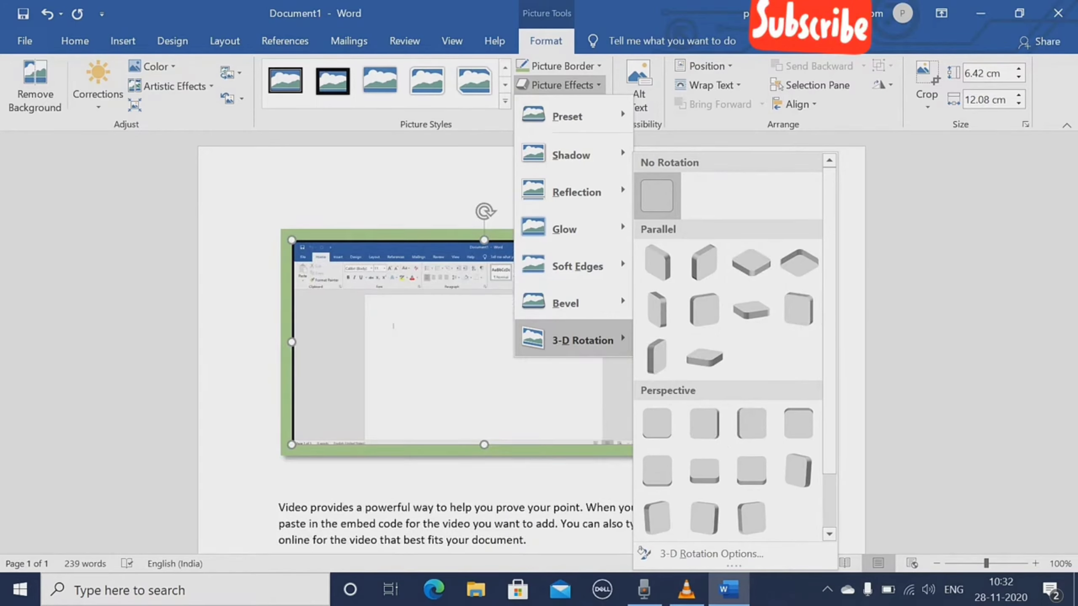
key(Escape)
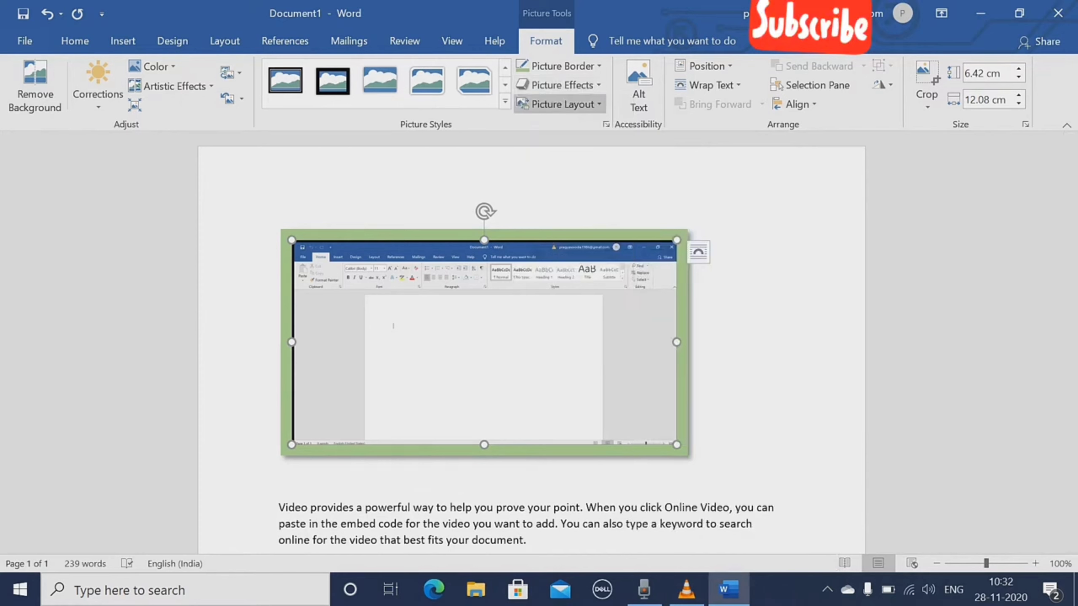
click(560, 104)
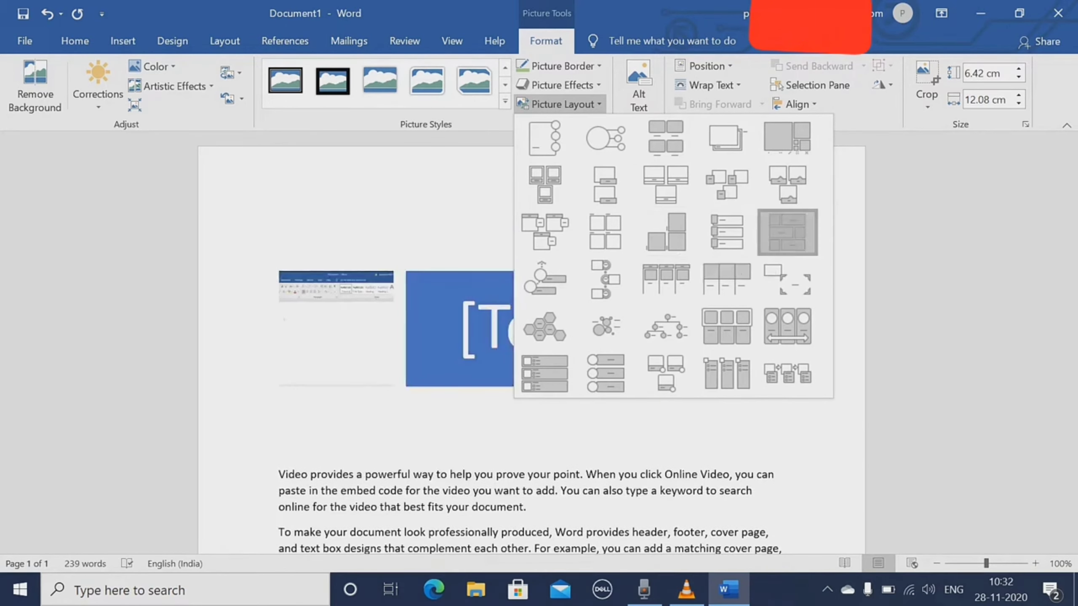
click(788, 233)
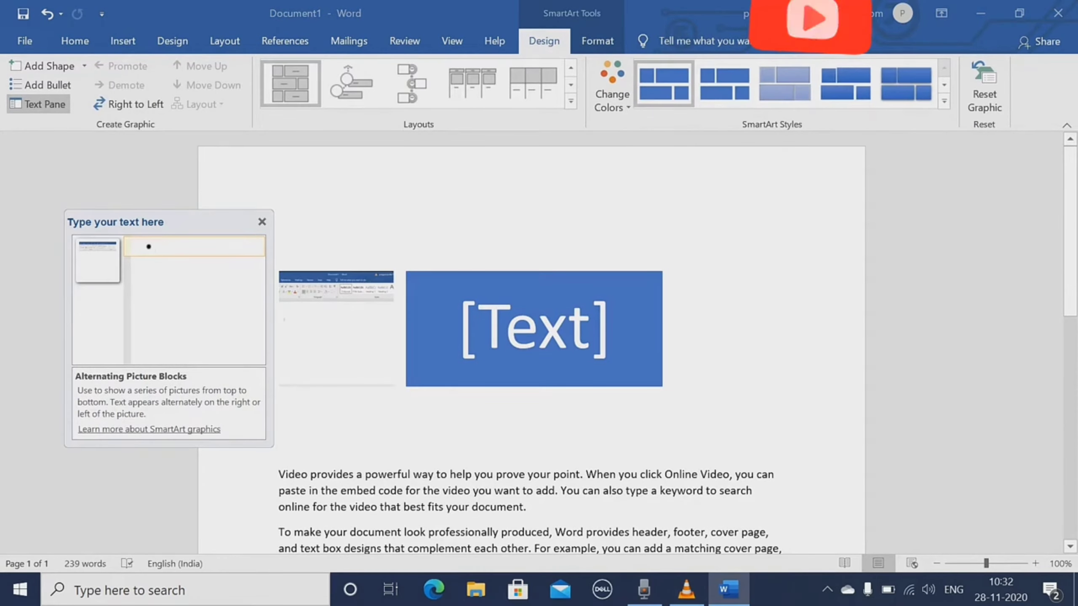
key(ctrl+z)
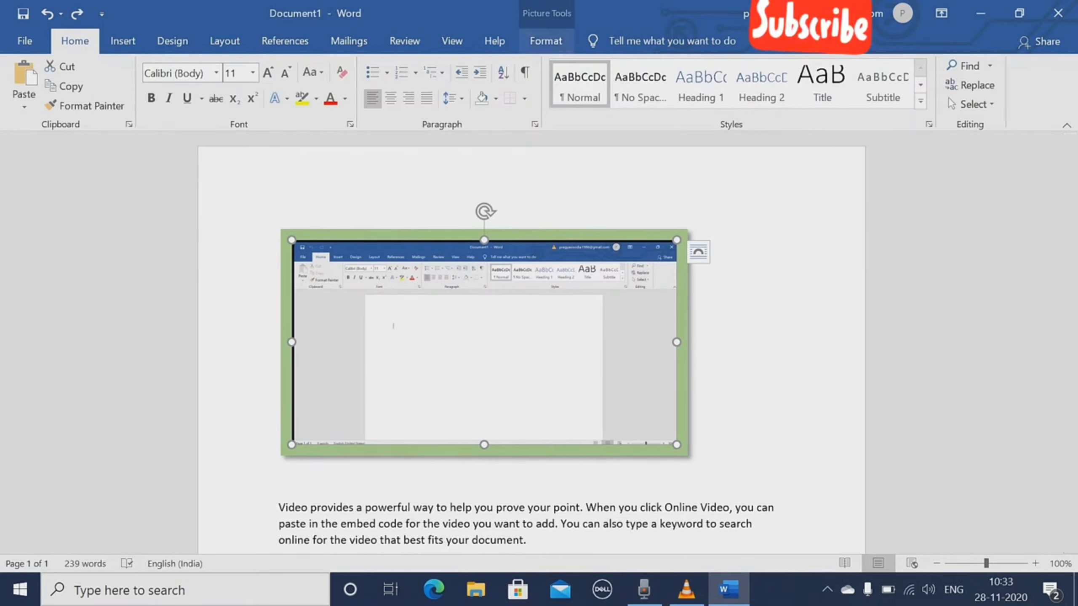
click(545, 40)
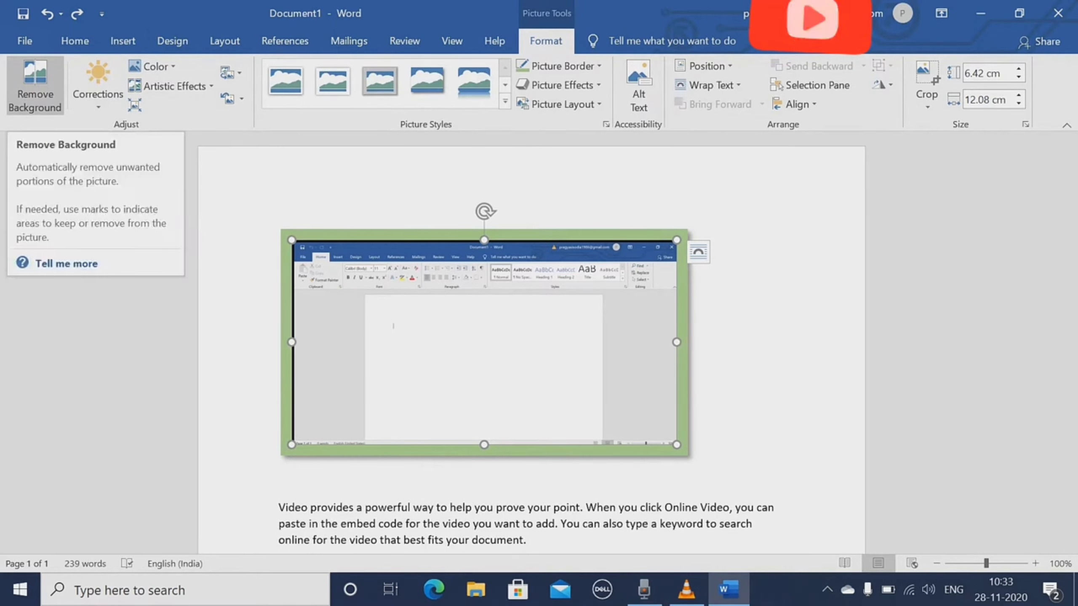
- Start Remove Background on the screenshot picture
click(35, 85)
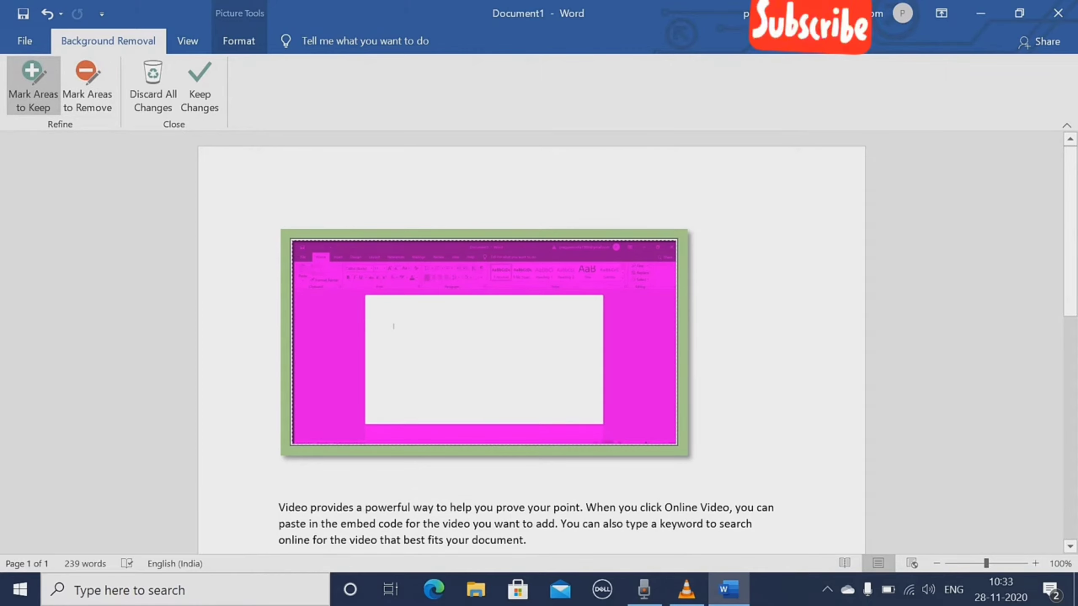
- Mark the screenshot's ribbon strip and top area as areas to keep
drag(358, 244, 527, 430)
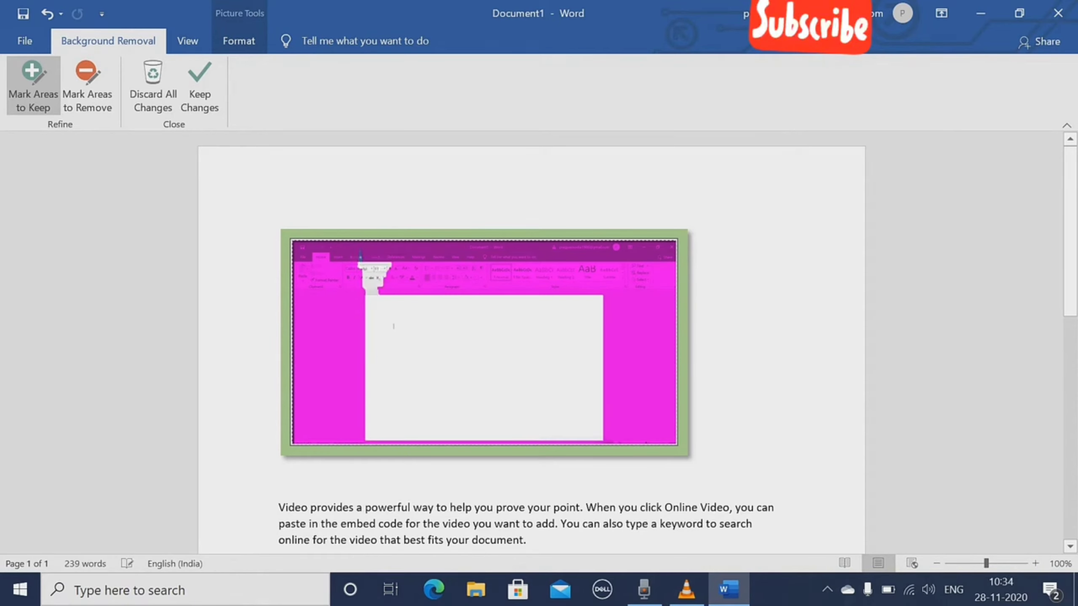
drag(482, 251, 492, 247)
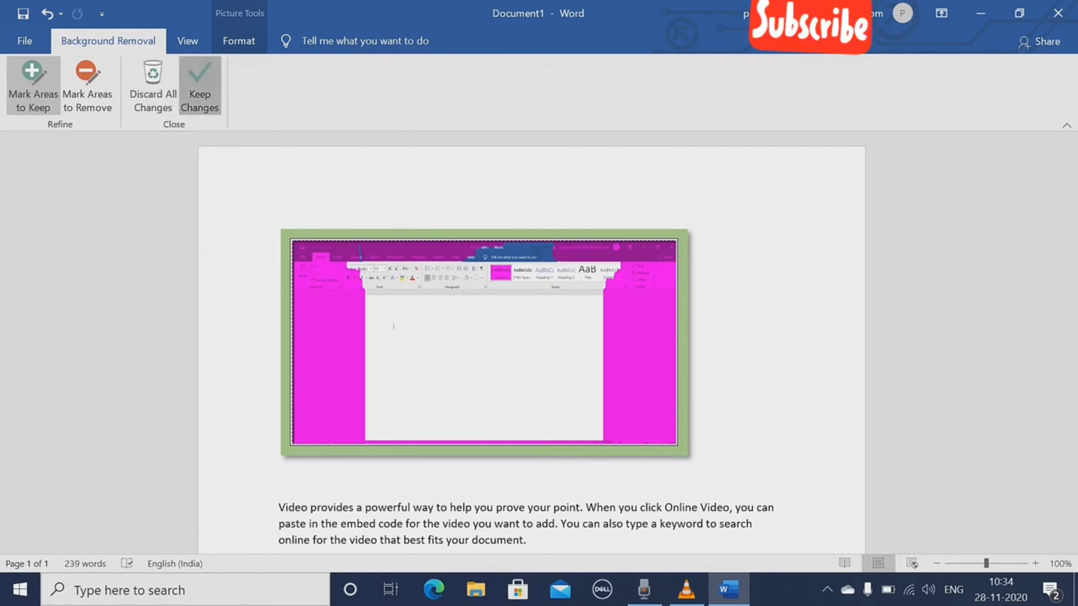
- Apply and then discard the background removal, restoring the full screenshot image
click(200, 88)
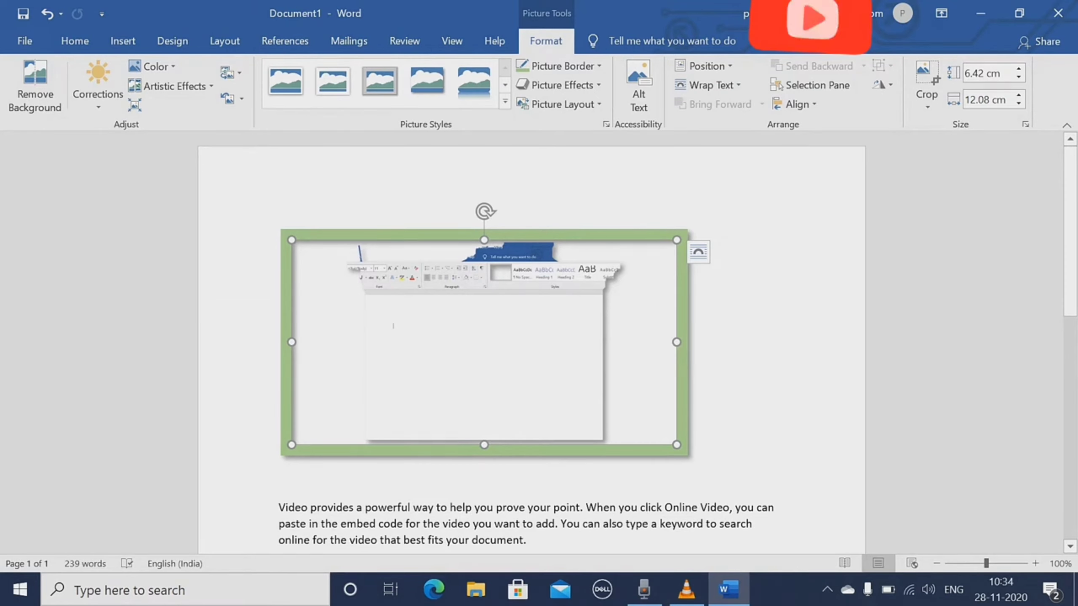
click(35, 85)
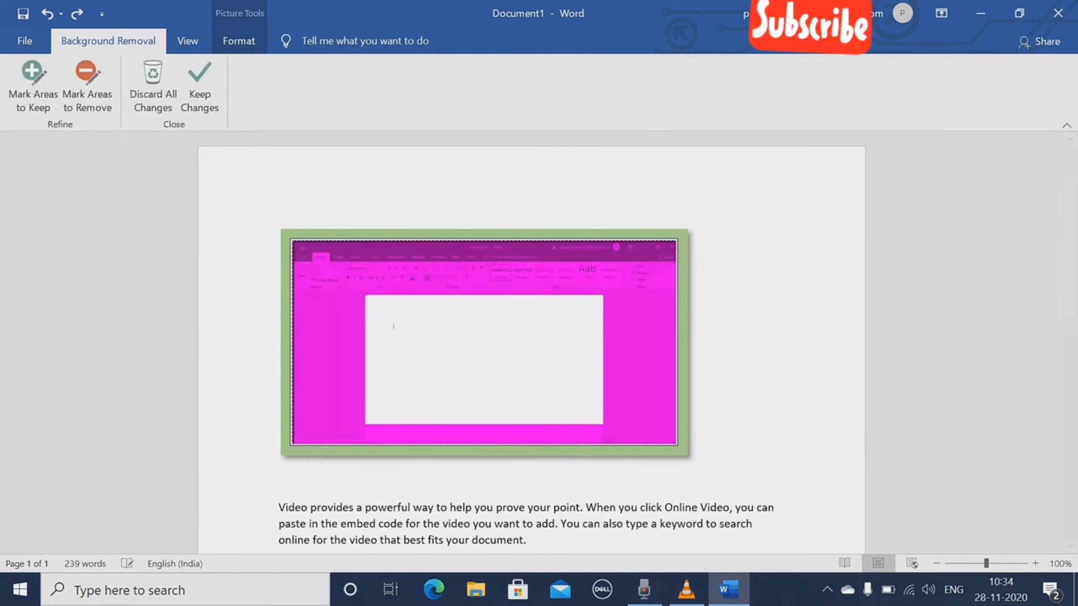
key(Escape)
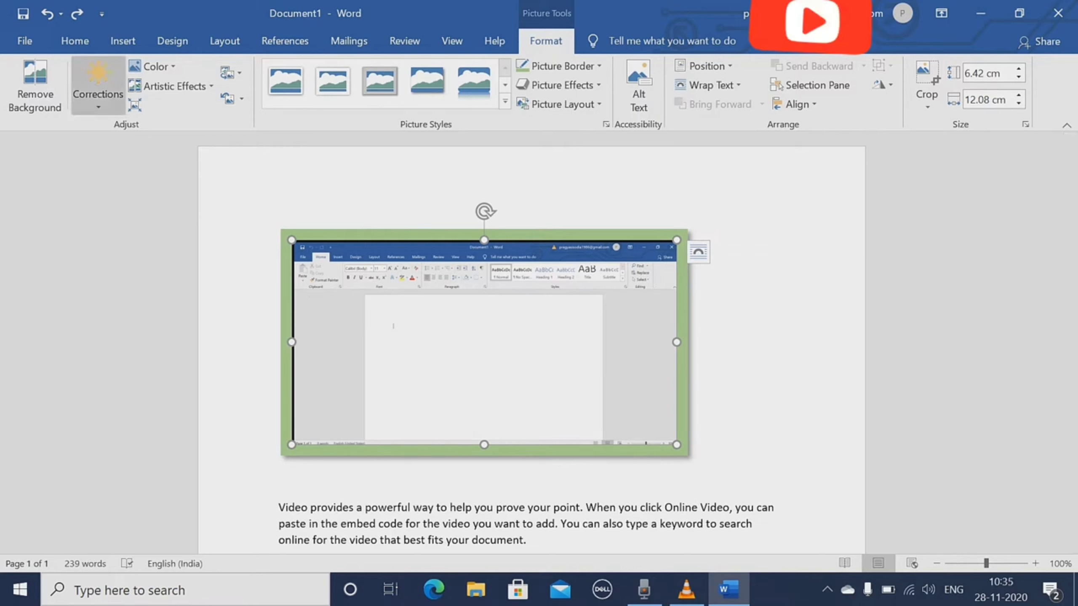
- Brighten the screenshot with the Brightness +40% Contrast -40% correction preset
click(98, 89)
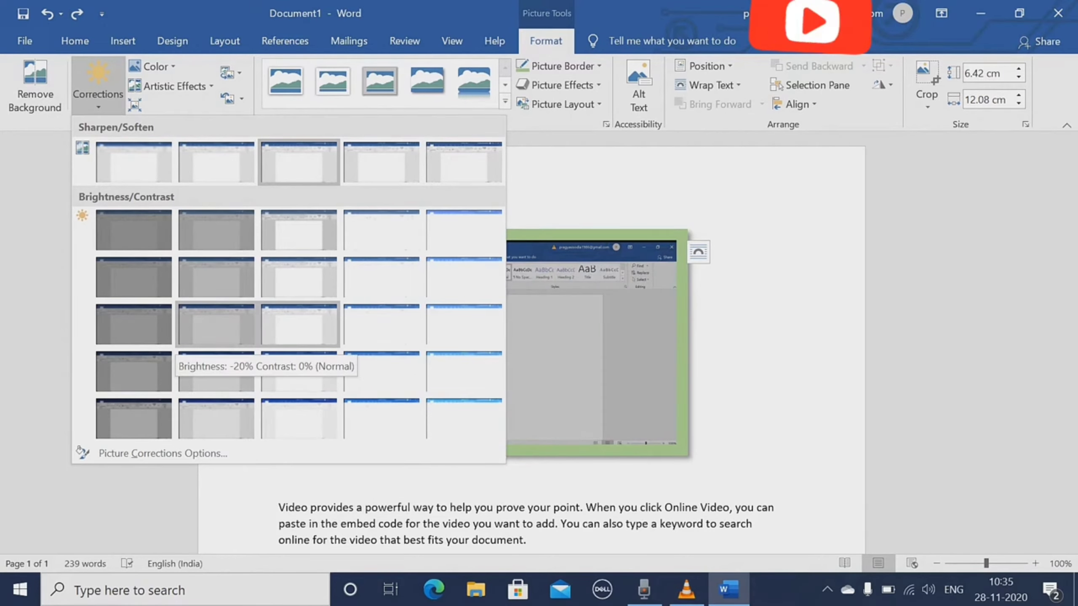
click(299, 324)
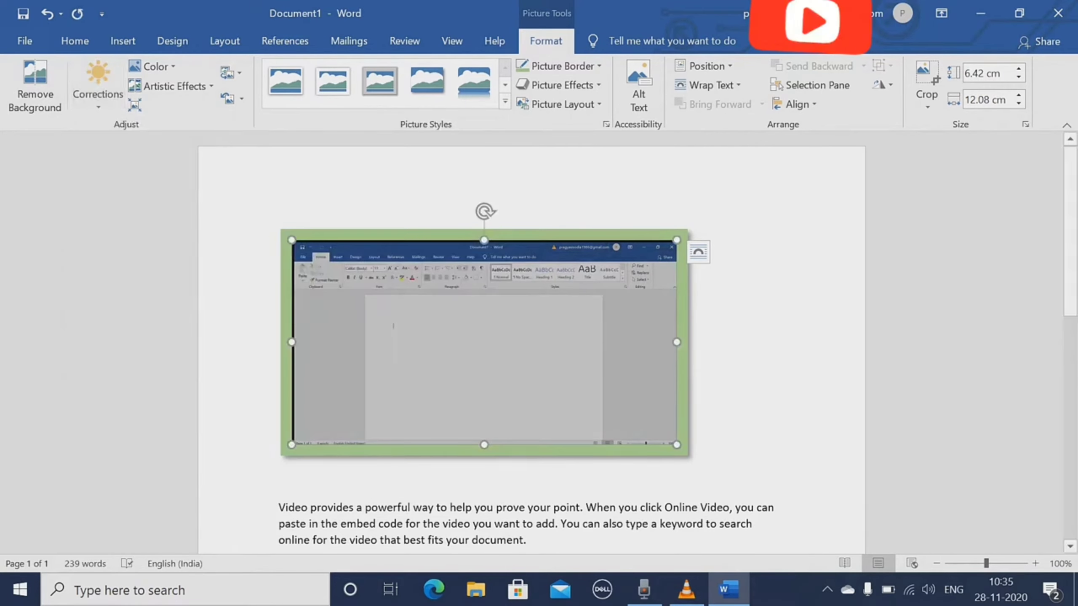
click(98, 88)
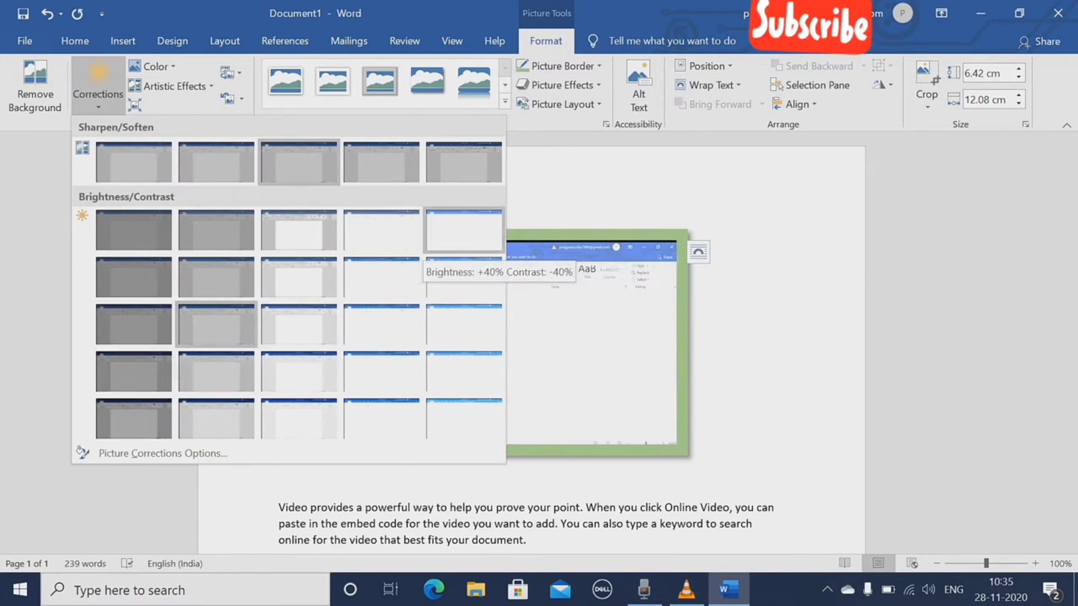
click(464, 230)
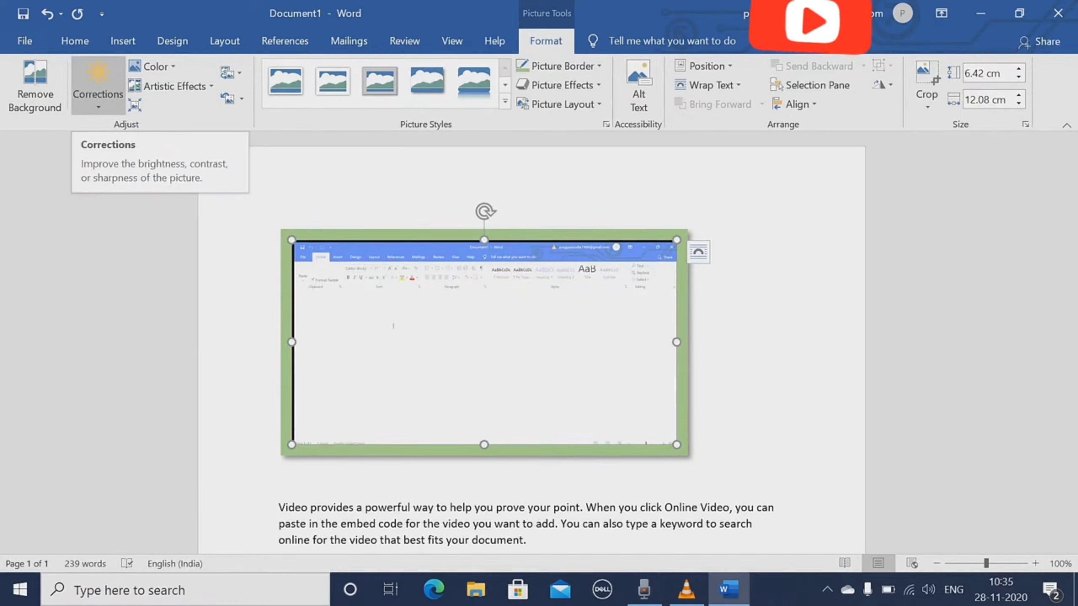
click(155, 67)
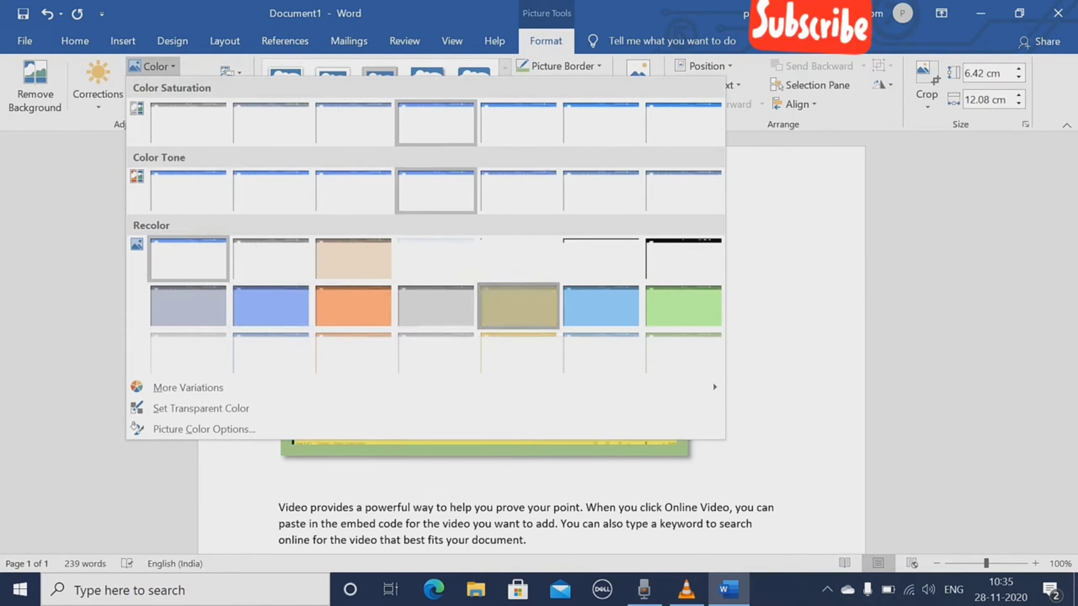
- Recolour the screenshot with the gold swatch from the Recolor section
click(518, 306)
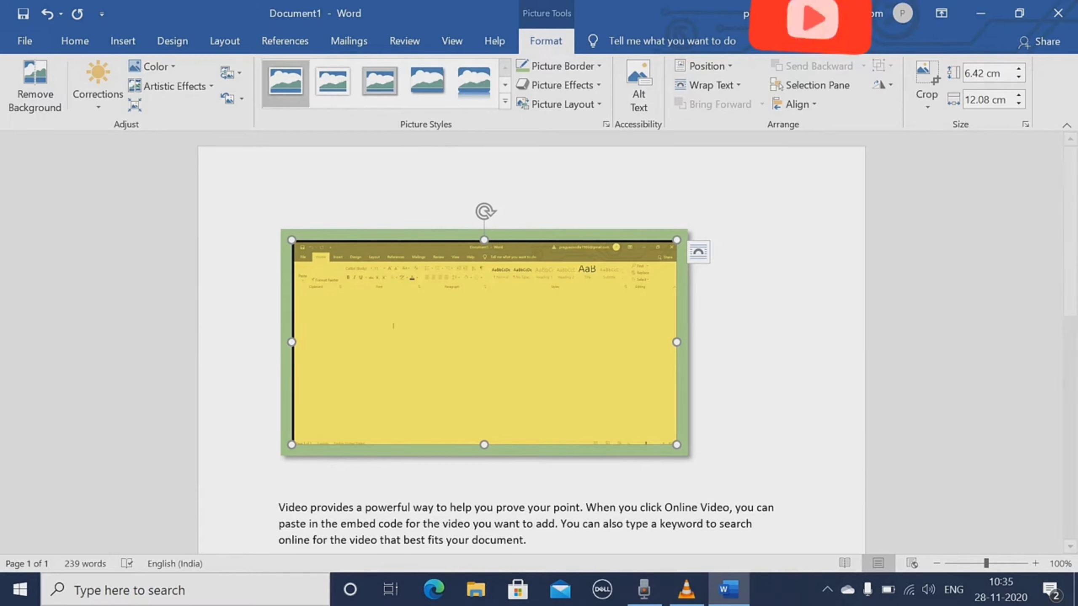
click(173, 86)
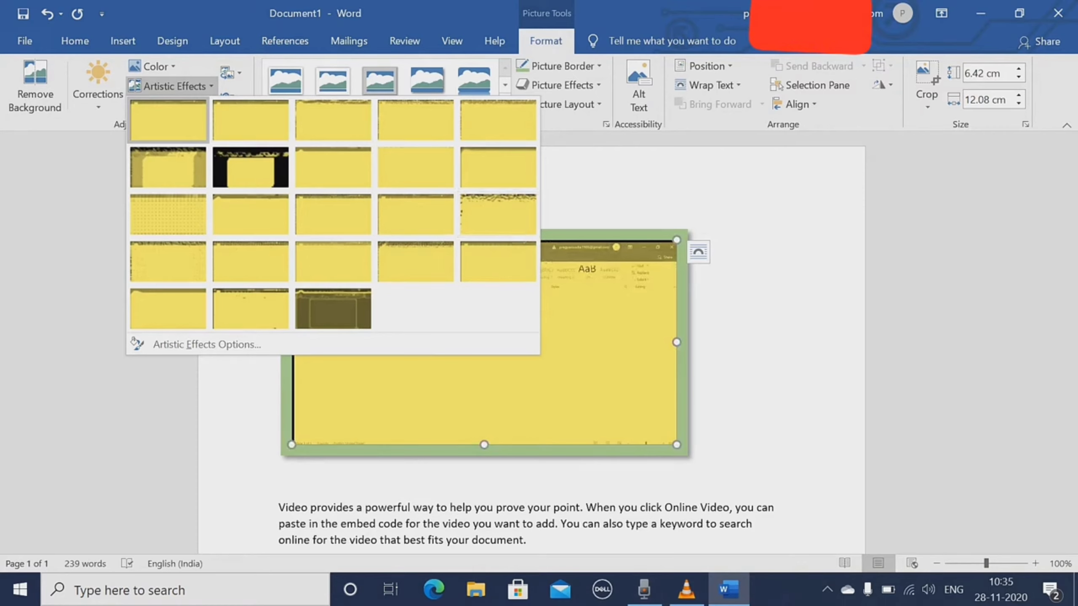
- Try a dotted texture artistic effect, then replace it with the rough speckled effect
key(Escape)
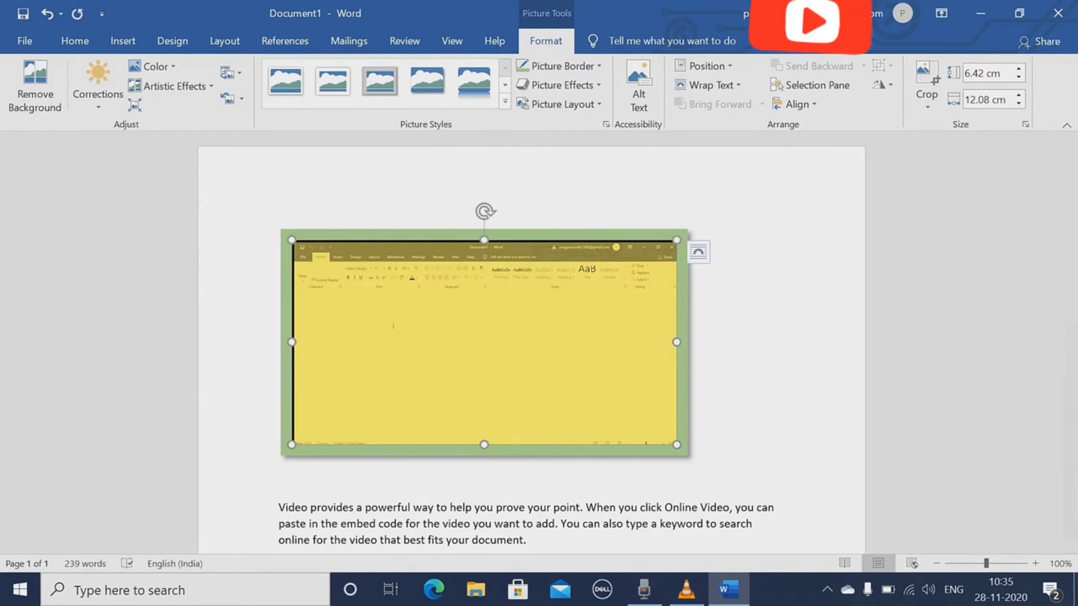
click(174, 86)
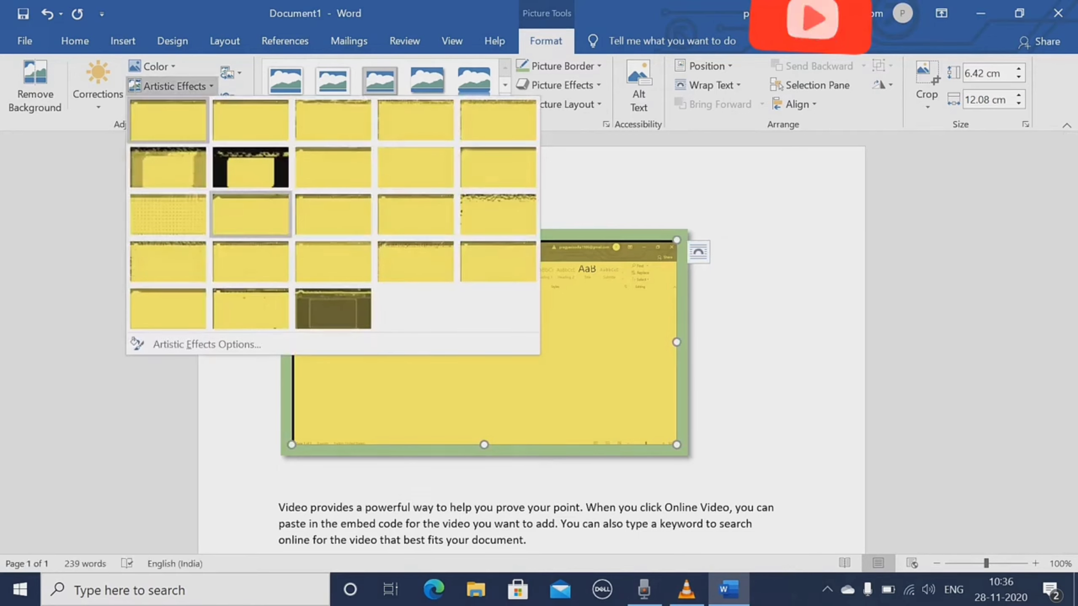
click(168, 214)
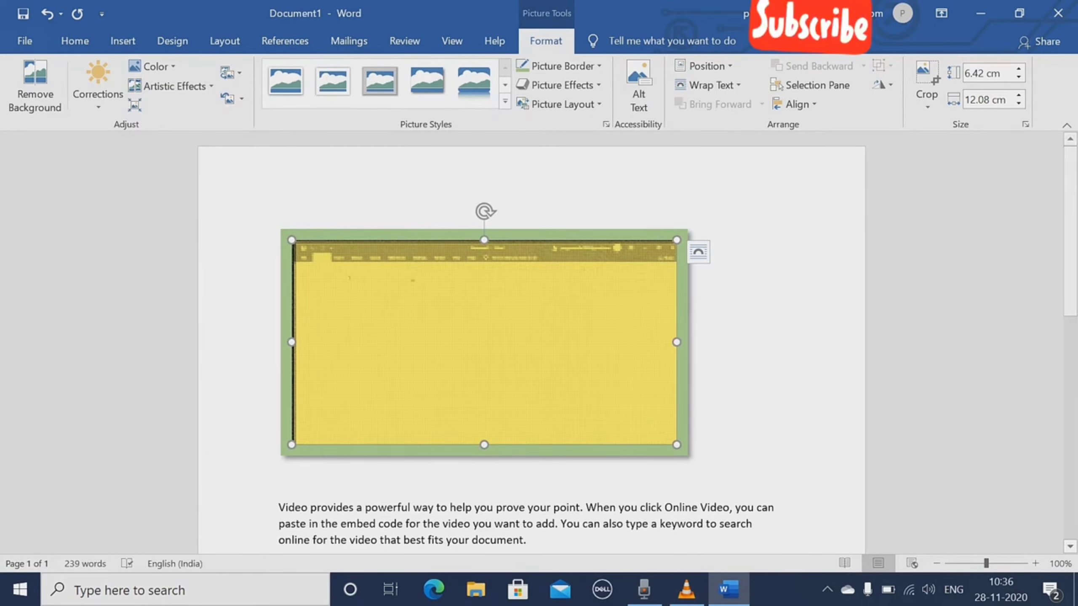
click(174, 86)
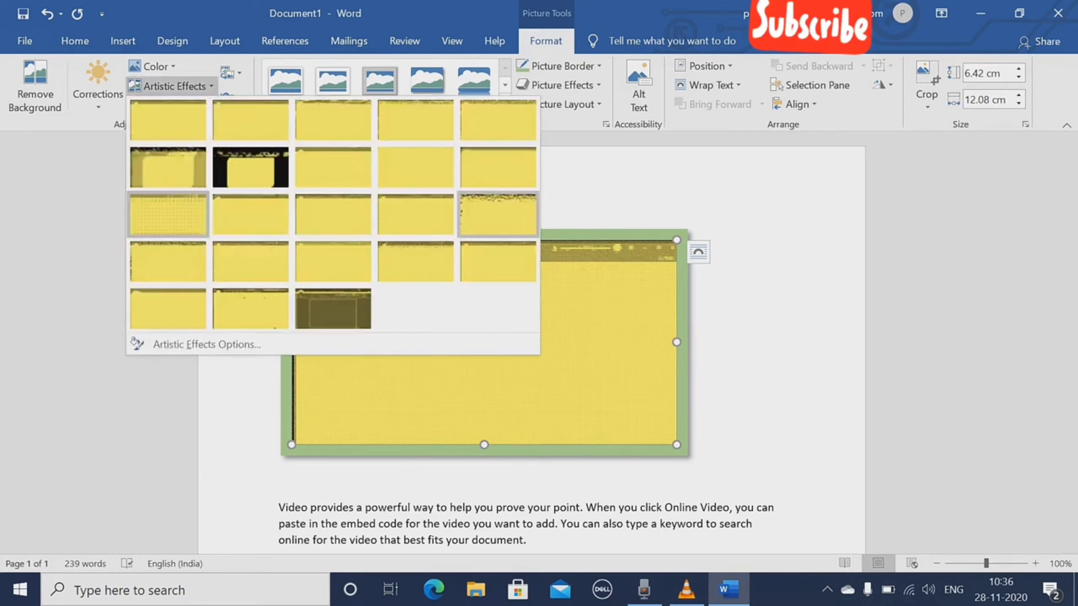
click(498, 215)
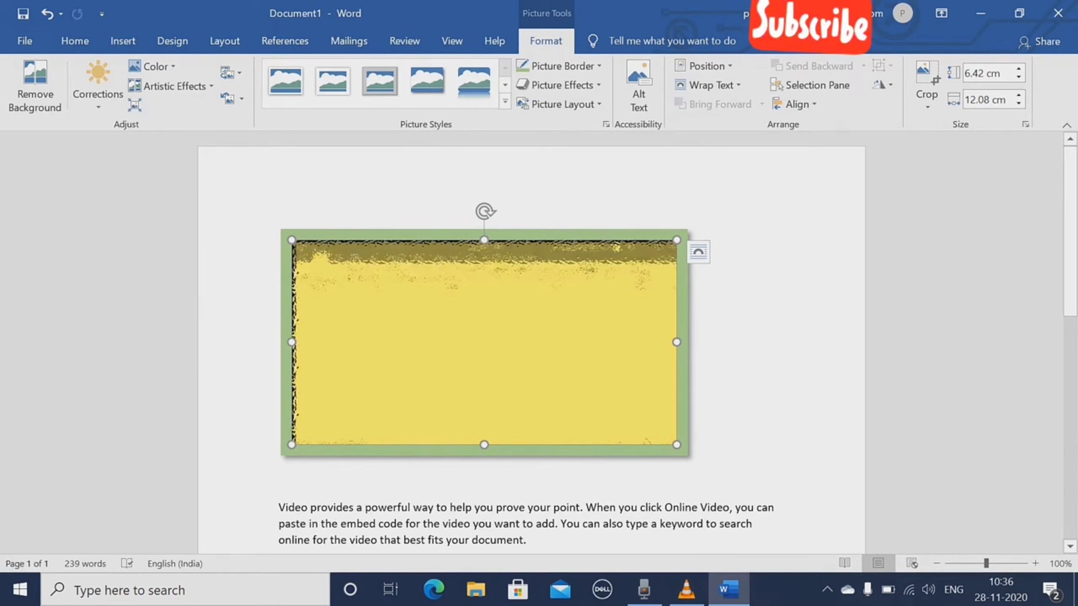
- Compress the screenshot to E-mail (96 ppi) resolution, deleting cropped areas
click(134, 105)
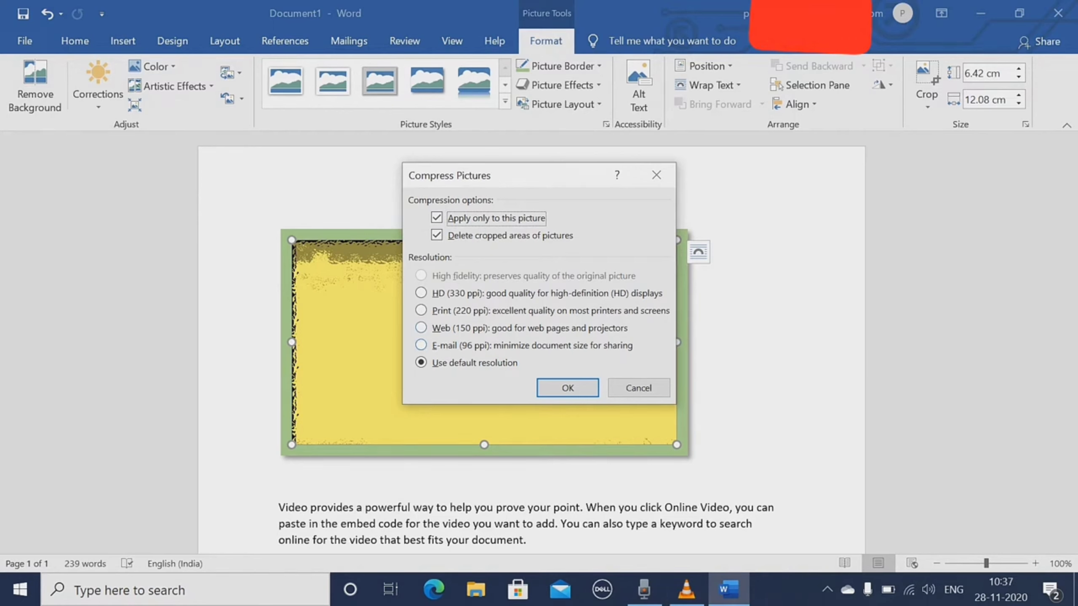
key(alt+e)
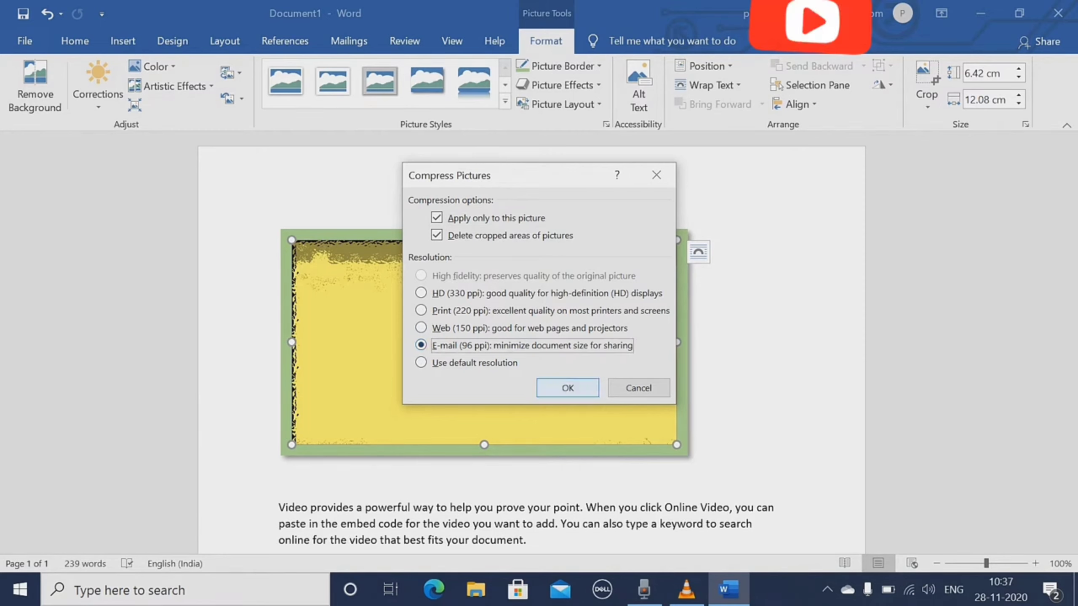
key(Return)
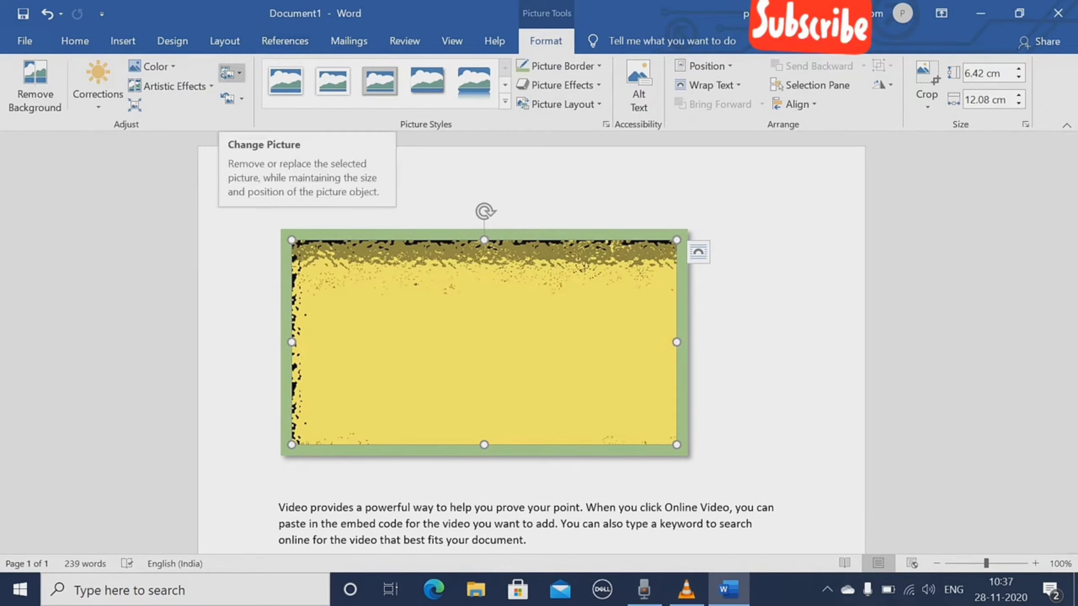
- Replace the screenshot with the white-picket-fence house from an online 'home' search
click(232, 73)
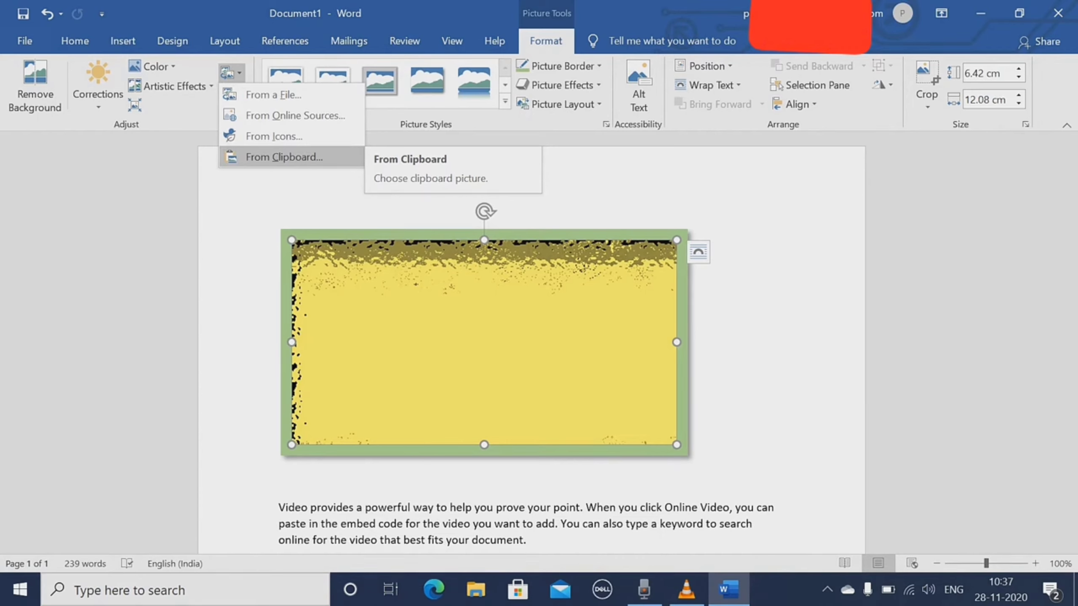
key(Up)
key(Up)
key(Return)
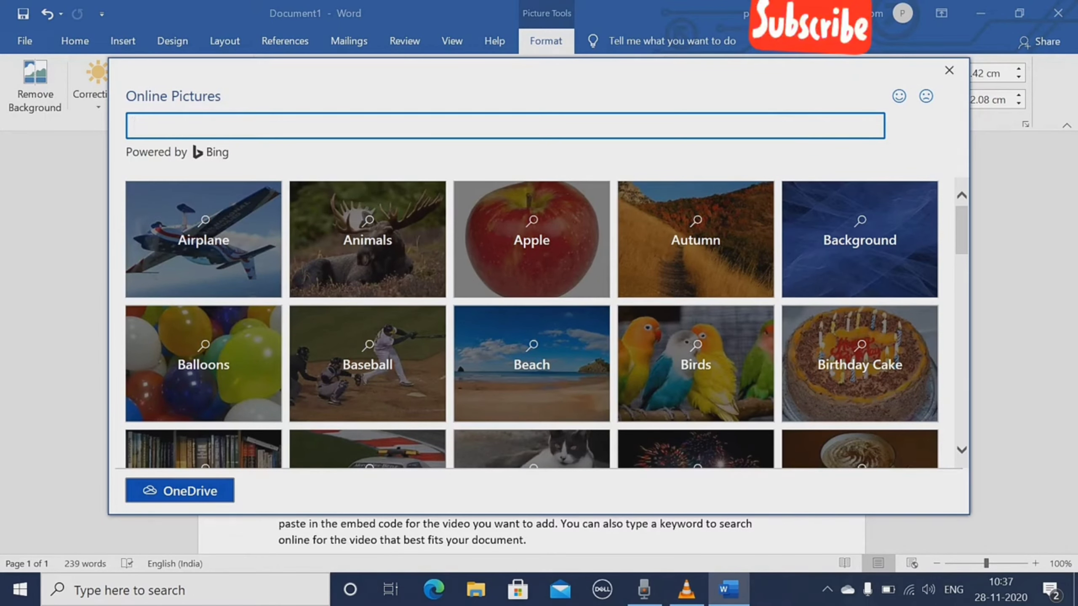
text(home)
key(Return)
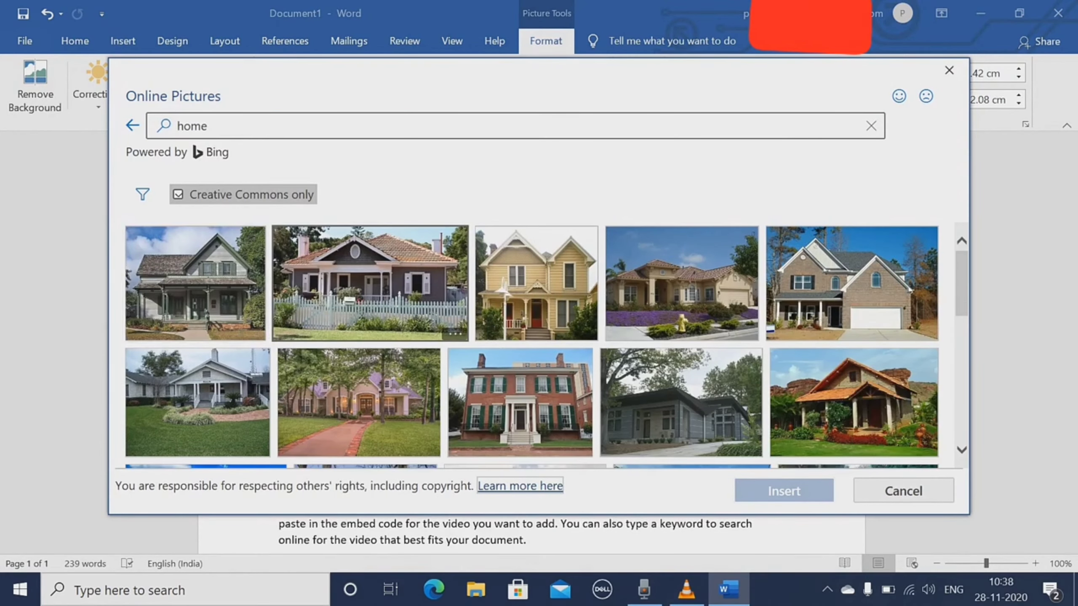
click(369, 283)
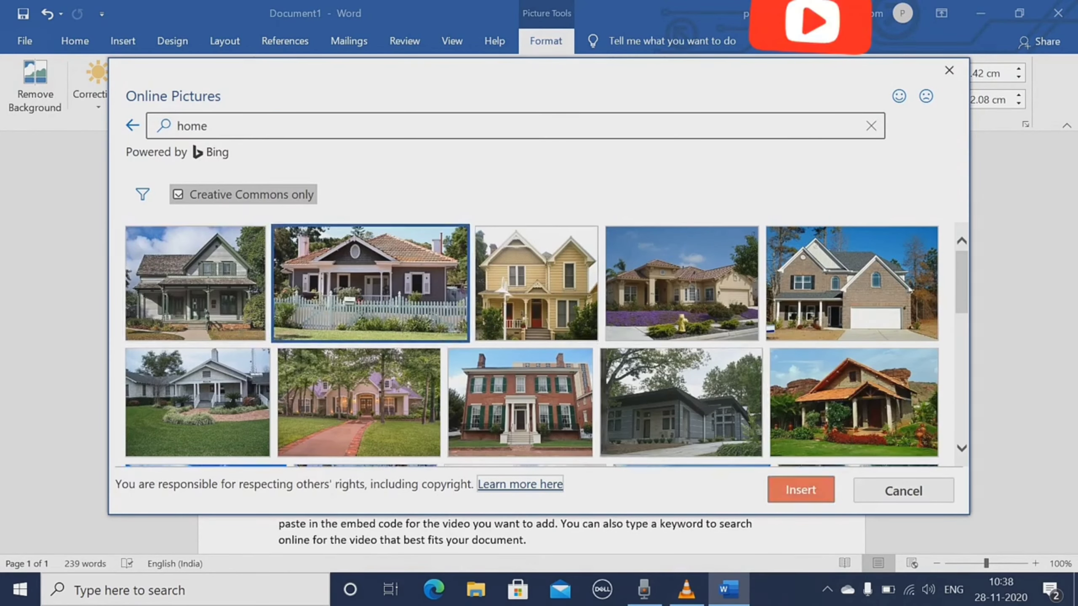
click(801, 490)
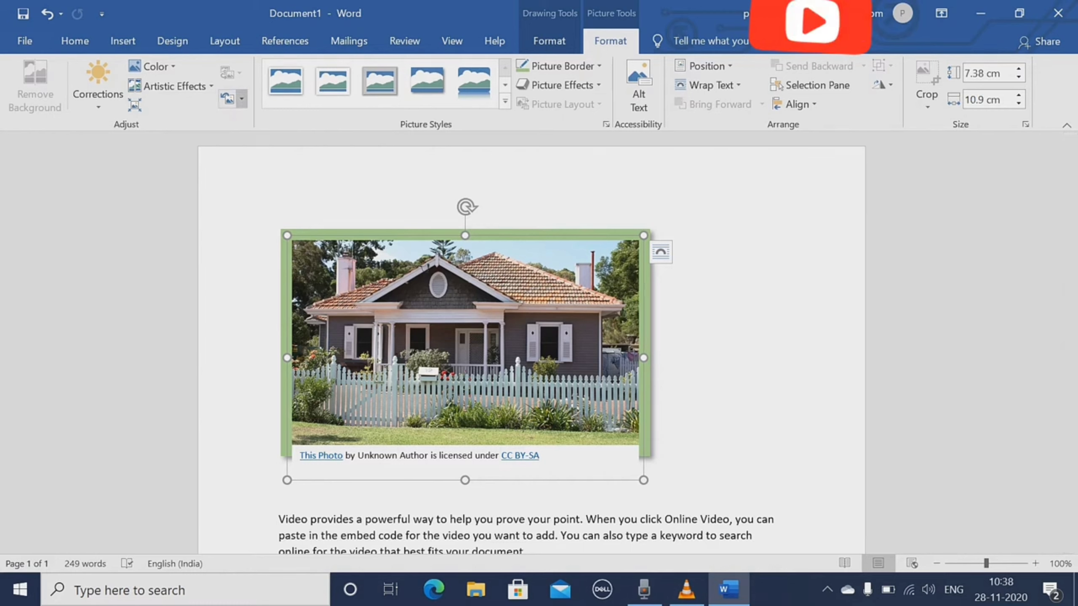
- Reset the house photo's formatting so the green frame style is removed
click(241, 99)
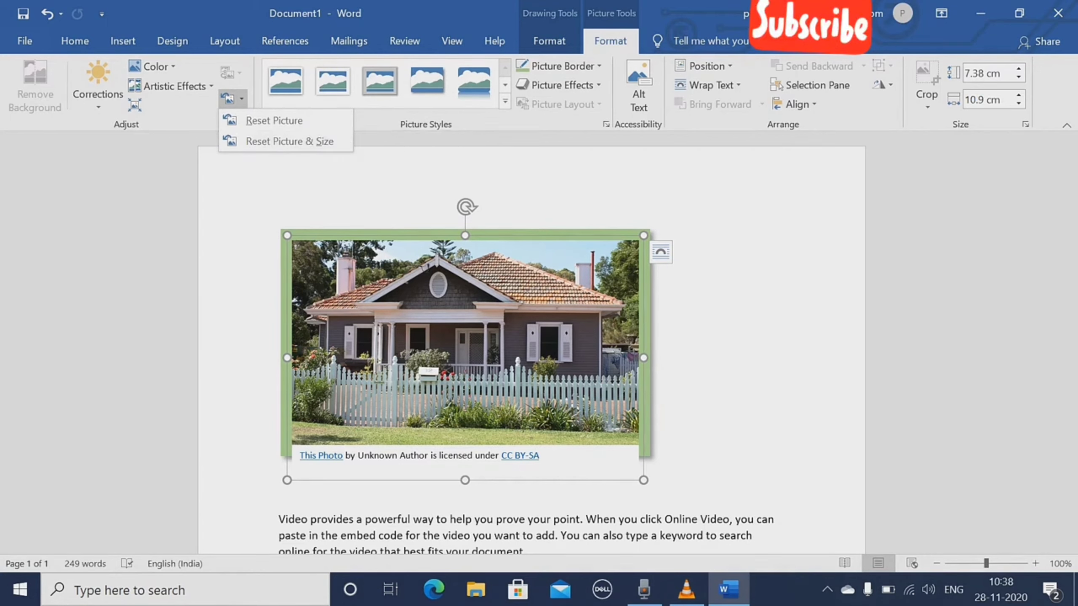
click(290, 141)
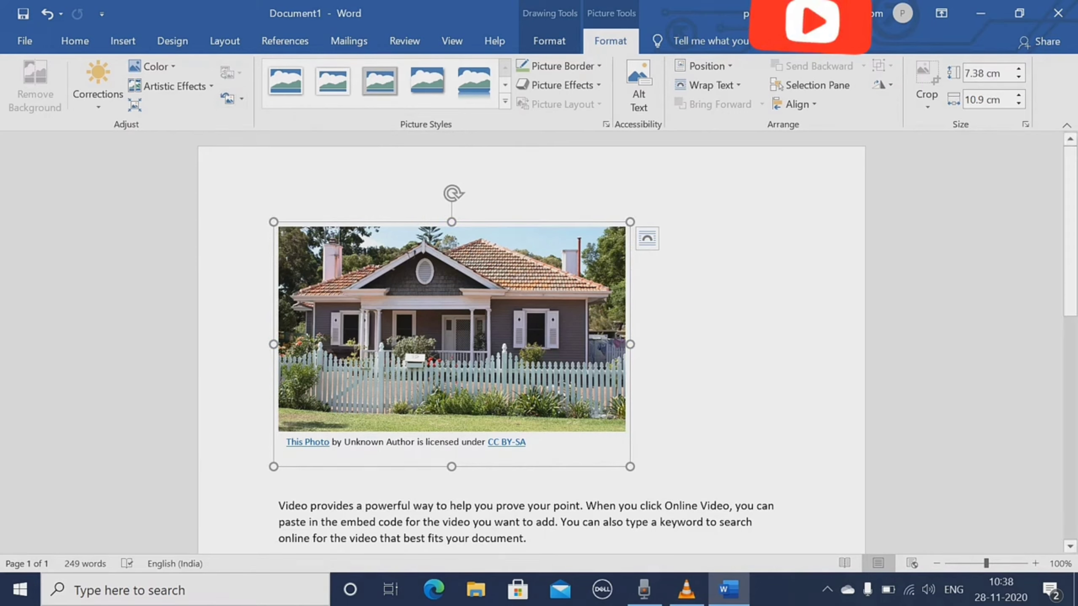
key(ctrl+z)
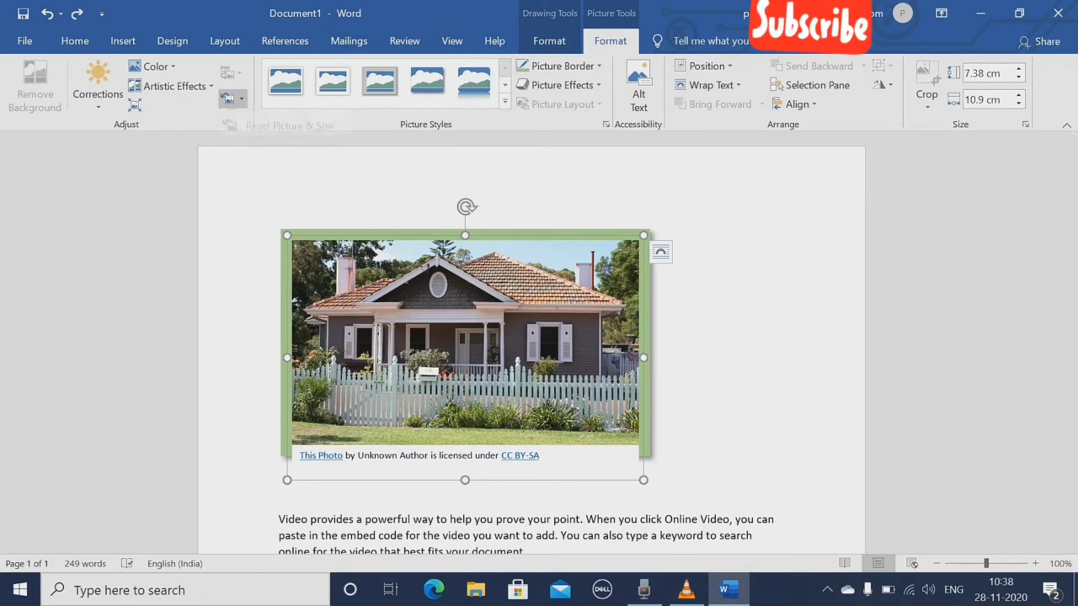
click(242, 98)
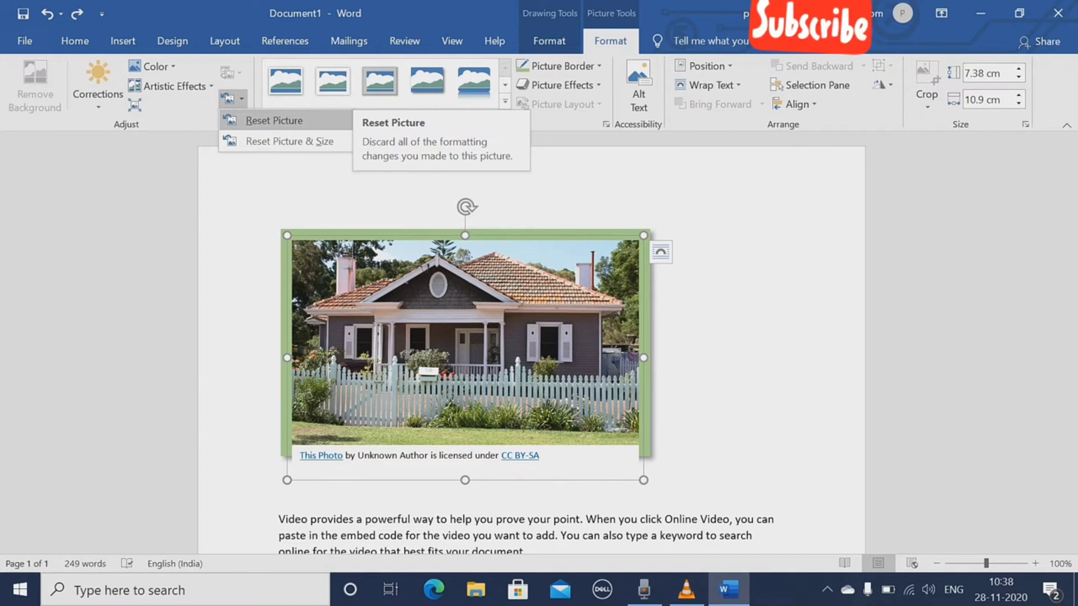
click(274, 120)
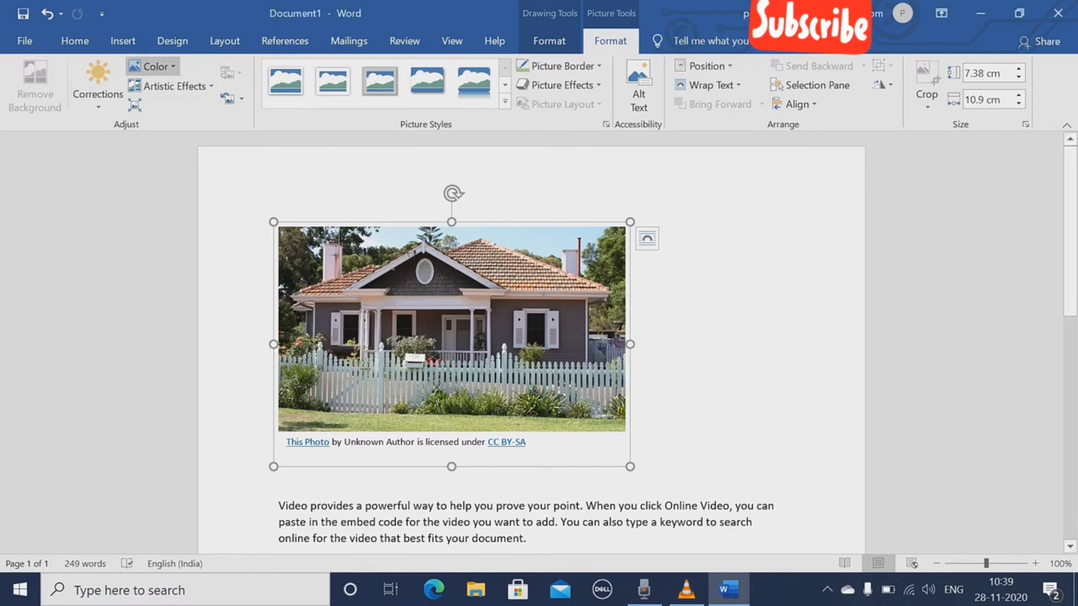
click(153, 66)
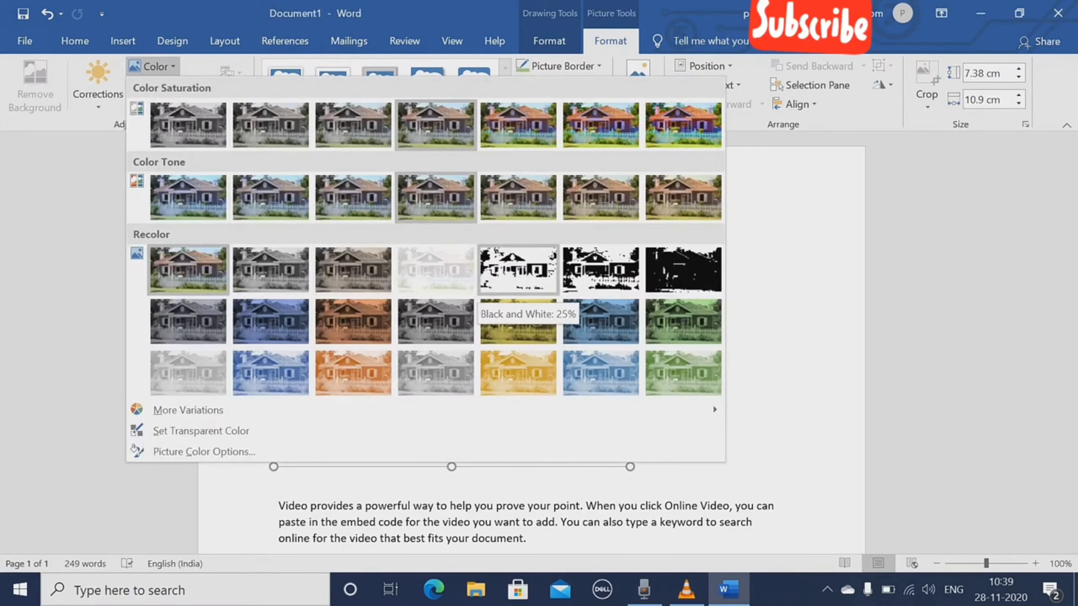
click(601, 269)
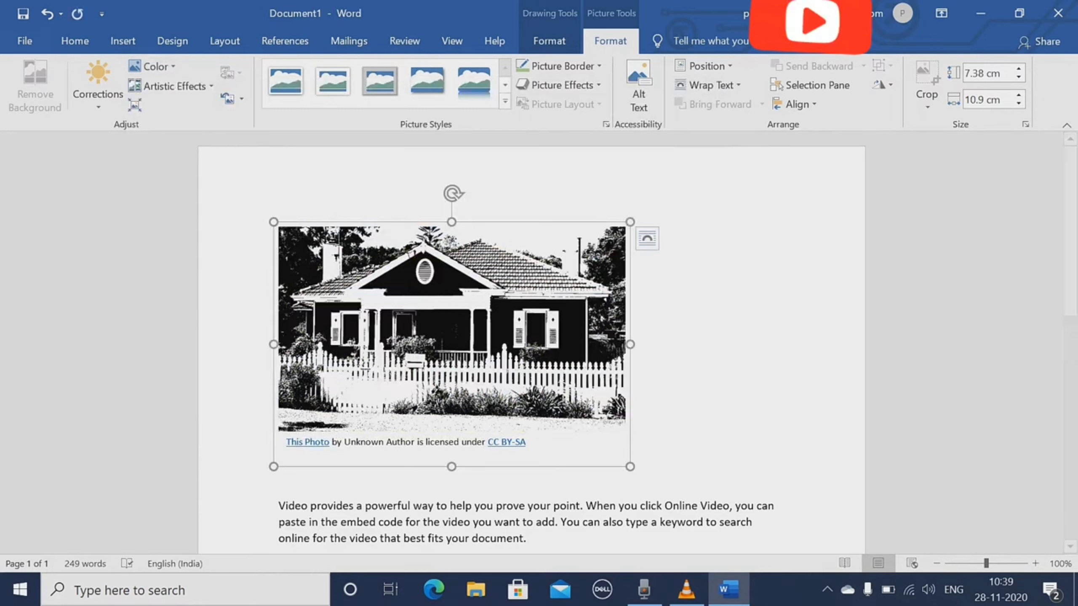
click(228, 100)
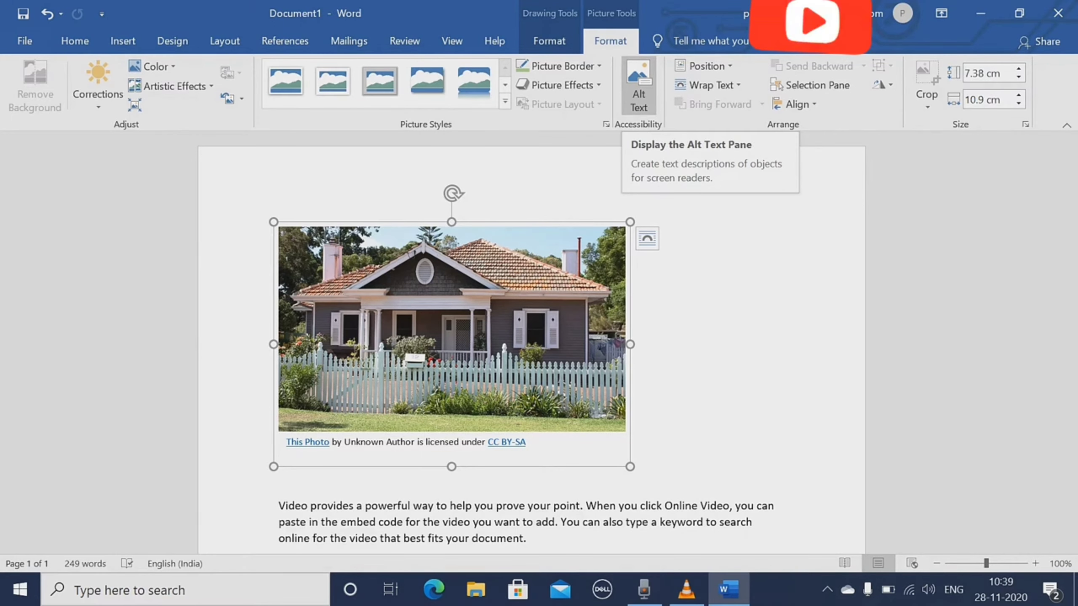
- Give the house photo alt text 'home', leave it not decorative, and close the pane
click(639, 91)
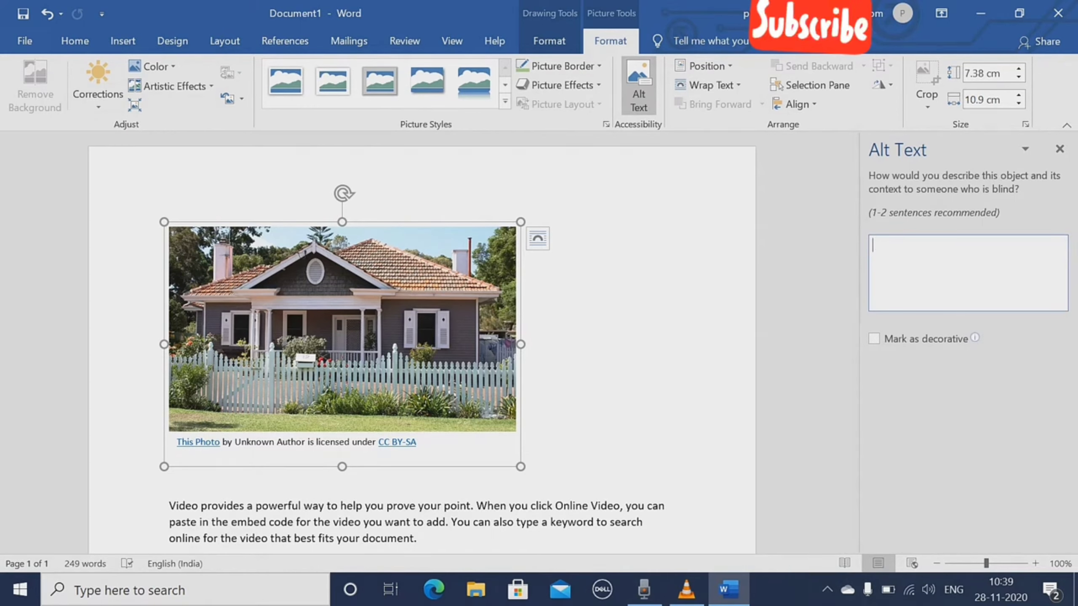
text(ho)
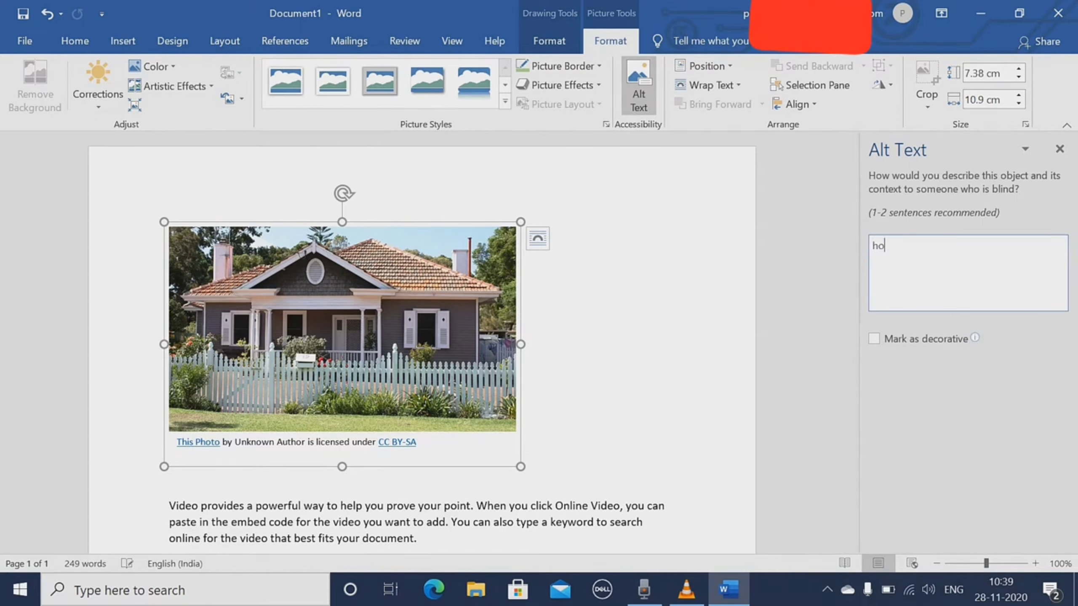
text(me)
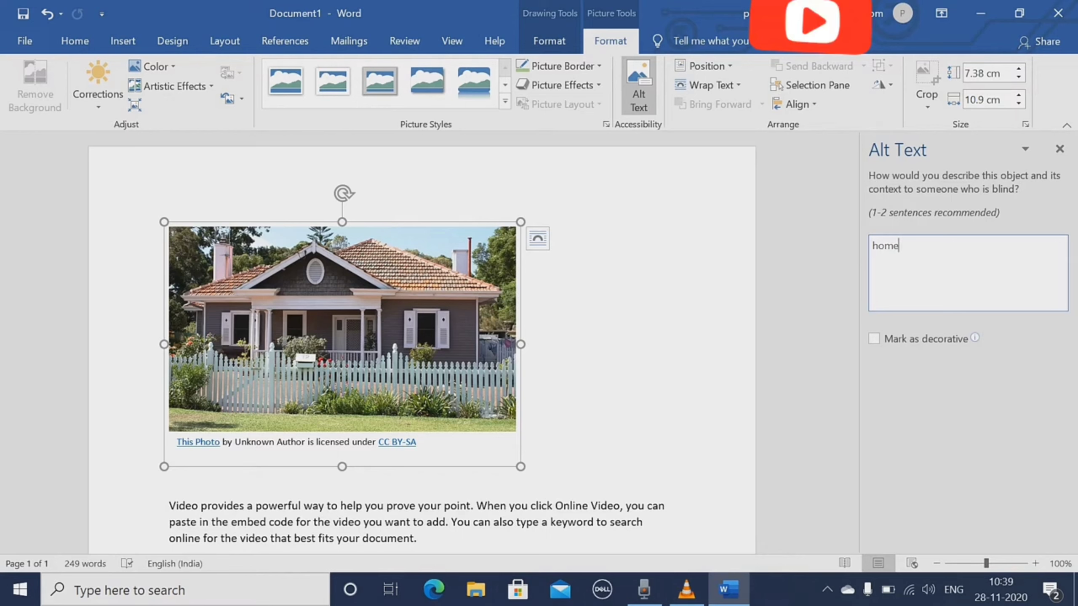
click(516, 456)
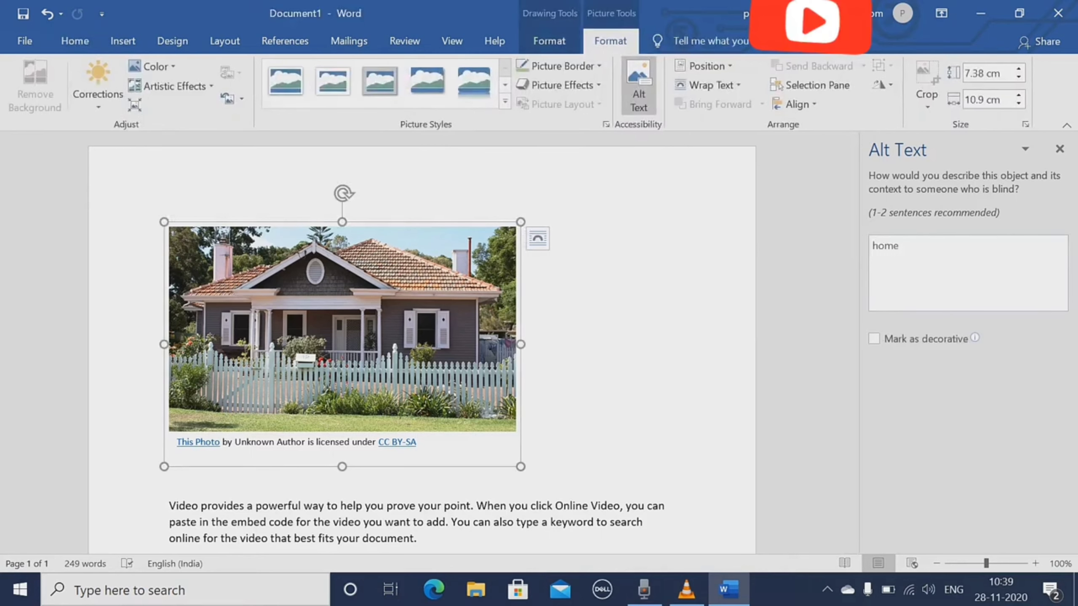
click(899, 245)
click(873, 339)
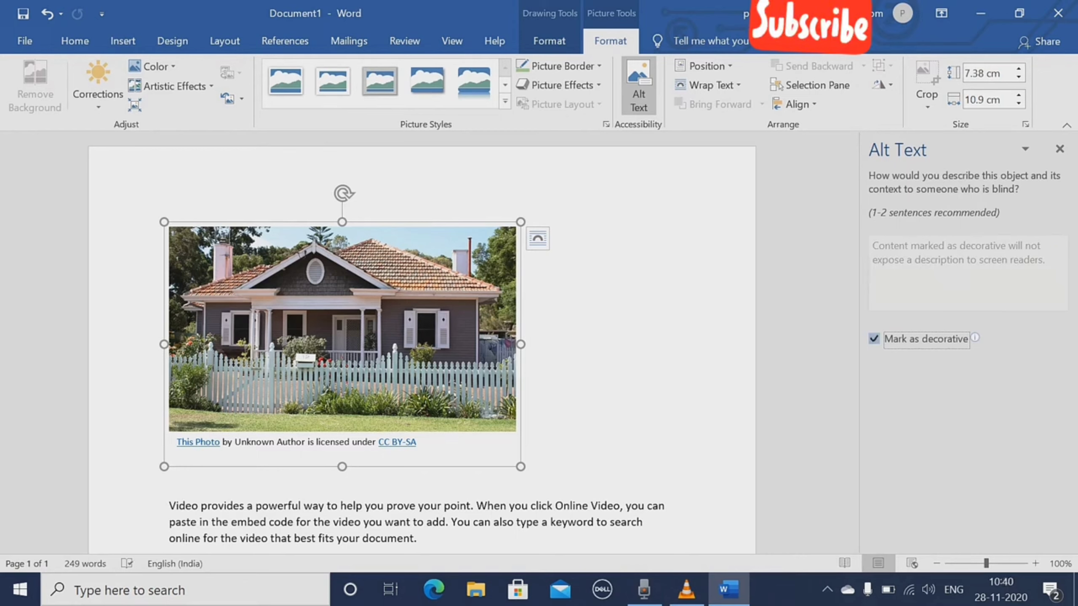
key(space)
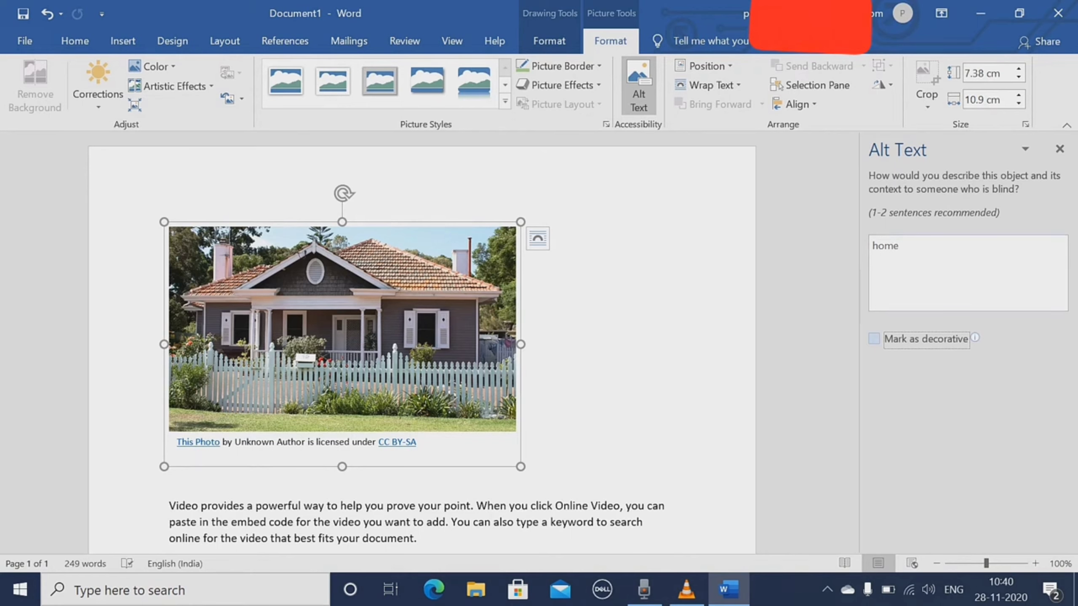
click(899, 246)
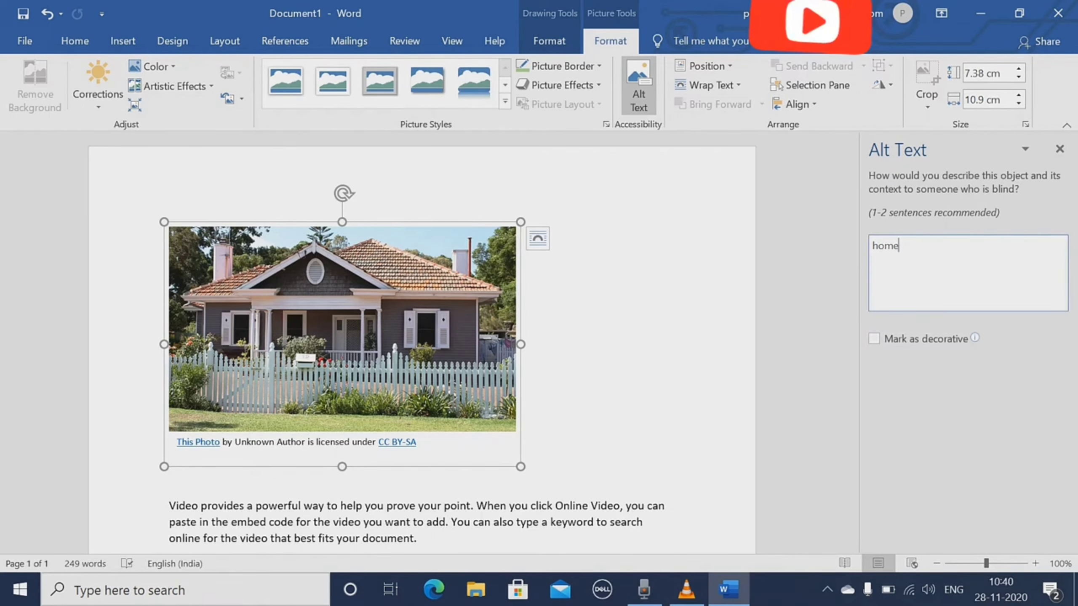
click(1060, 149)
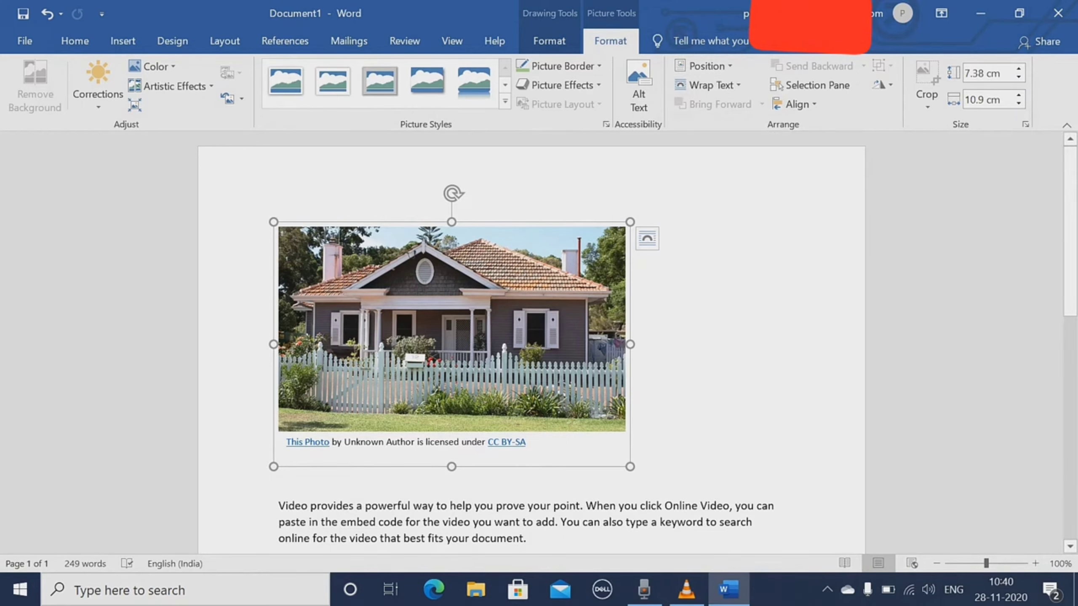
- Shrink the house photo to 4.8 × 7.2 cm and zoom out to see the page
drag(630, 466, 512, 384)
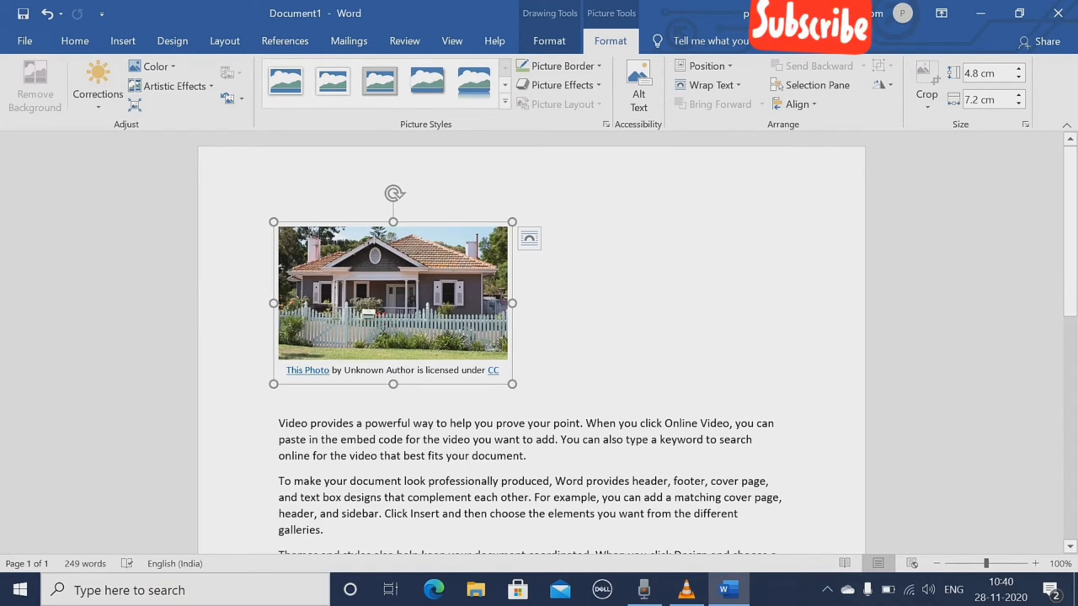
drag(986, 563, 968, 563)
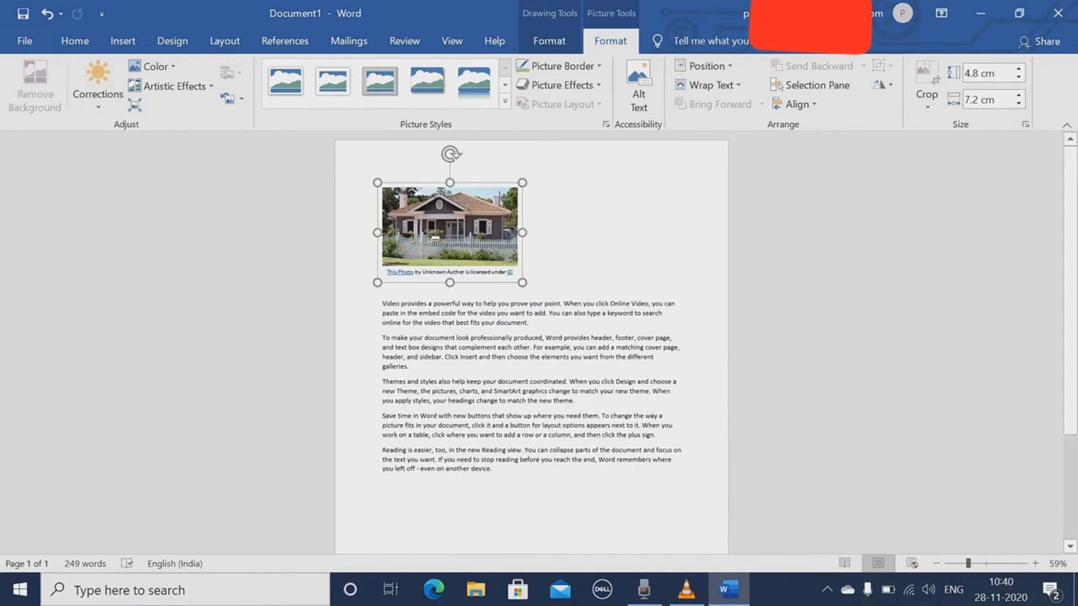
click(706, 65)
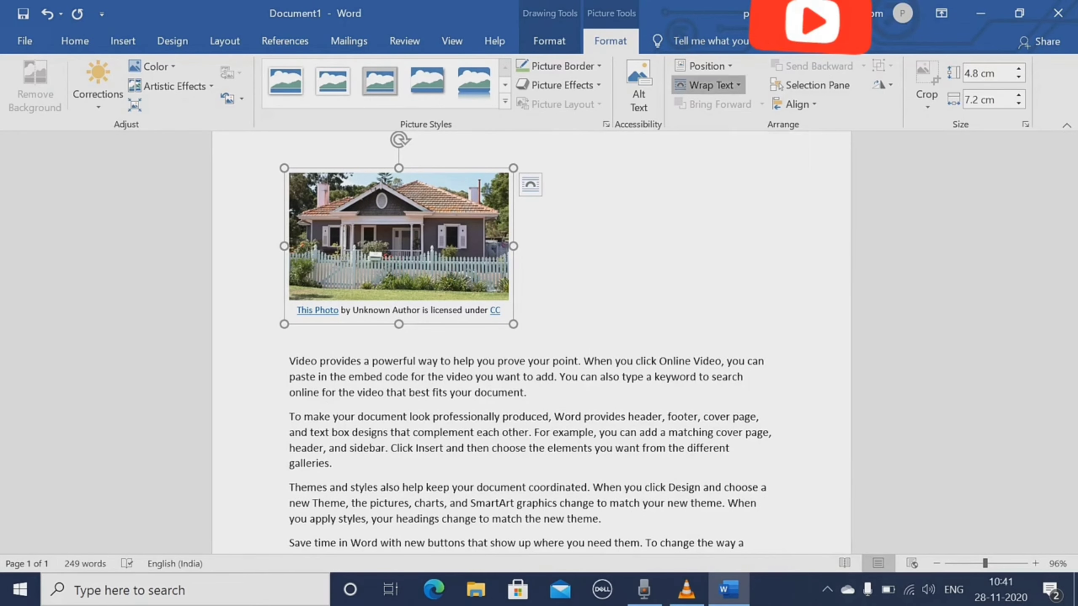
- Move the house photo into the second paragraph and apply Square text wrapping
click(713, 85)
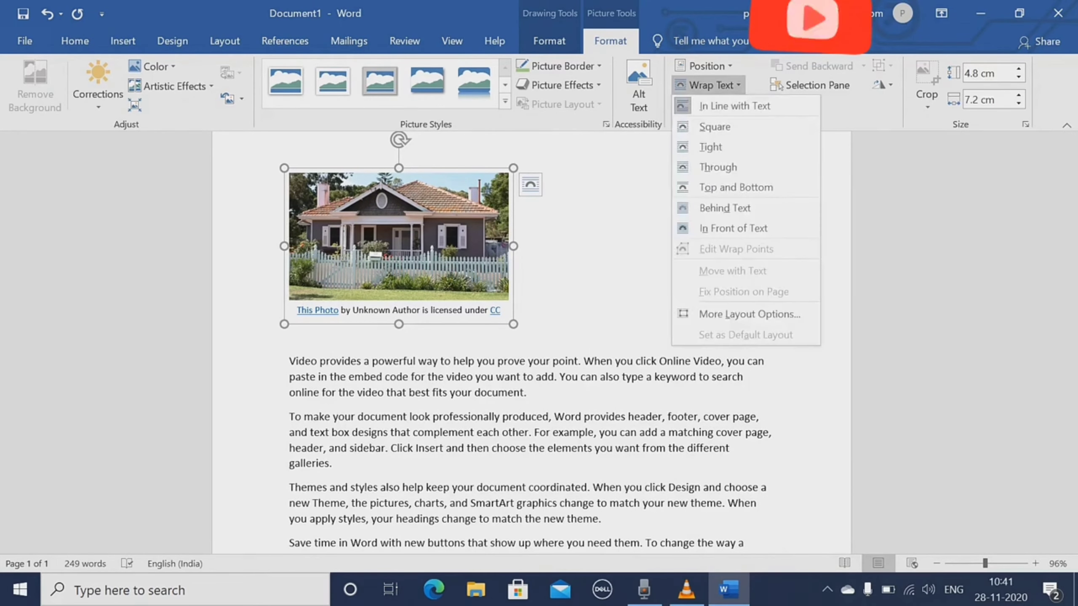
key(Escape)
drag(288, 273, 448, 393)
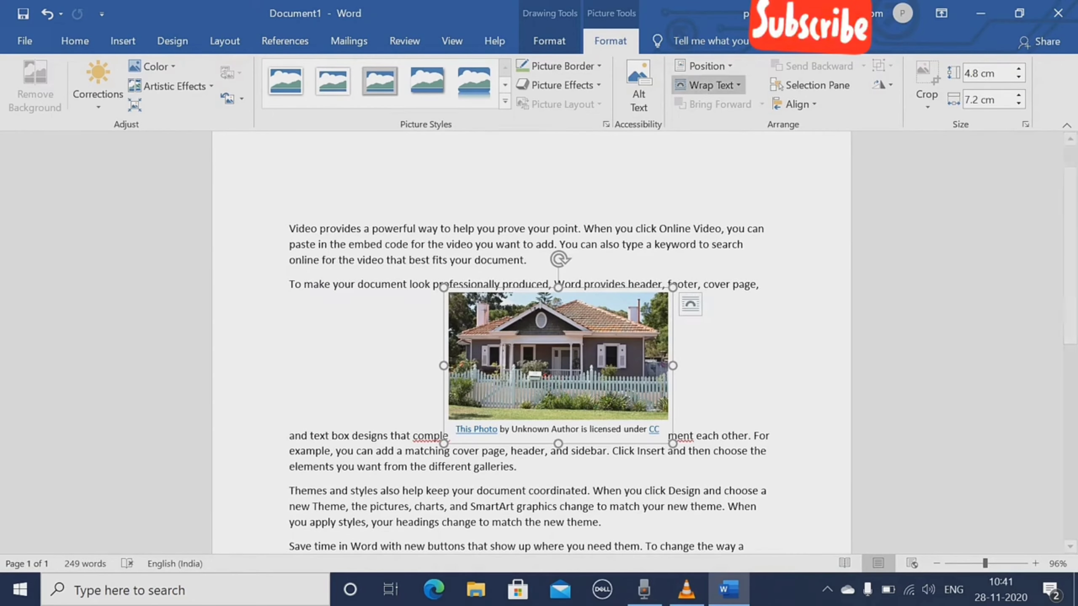
click(709, 85)
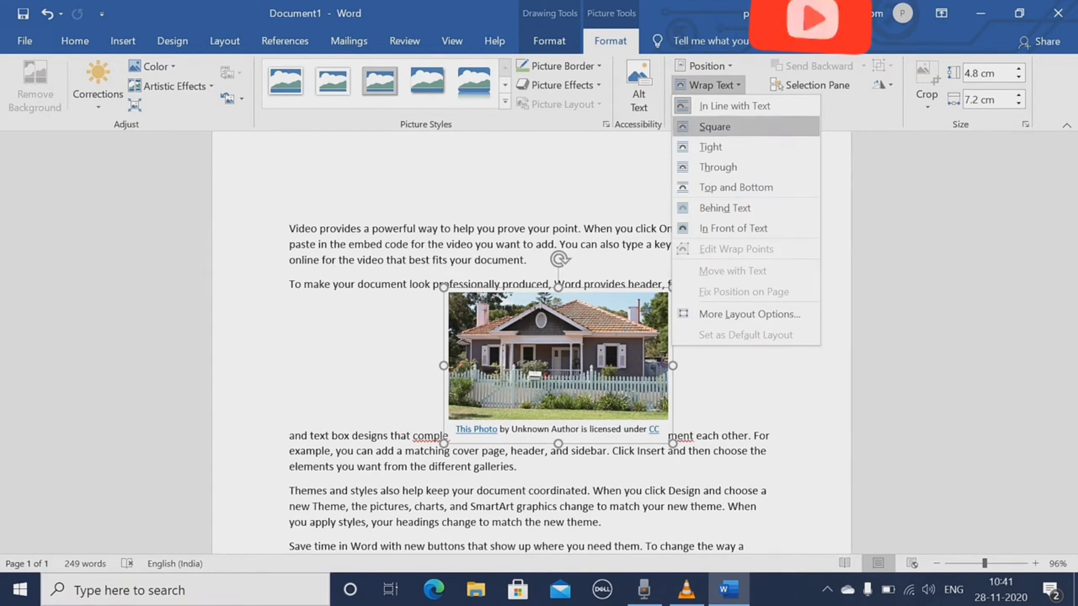
click(715, 127)
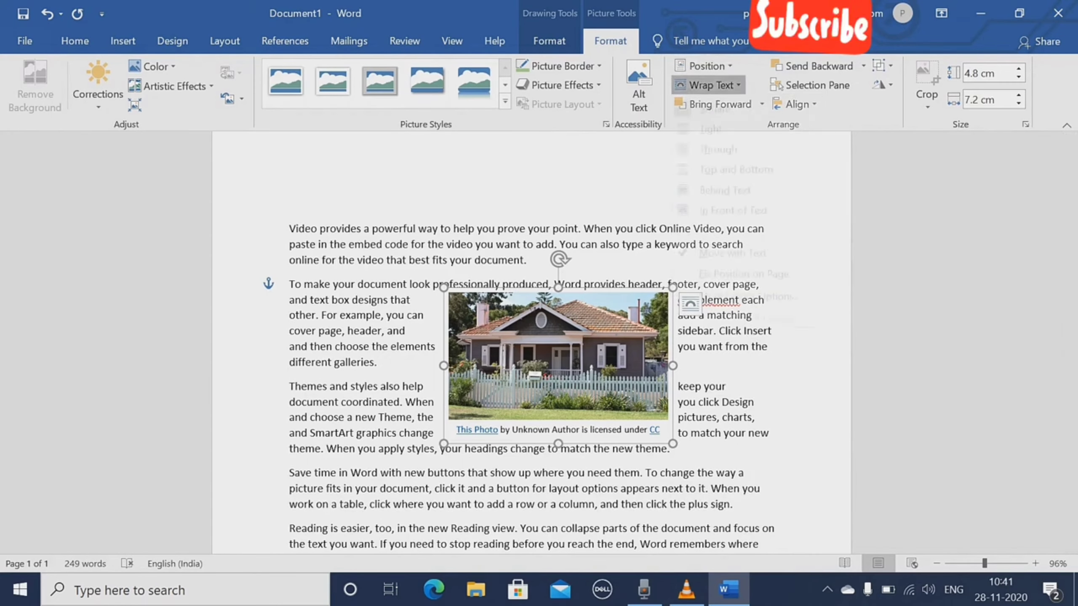
click(708, 85)
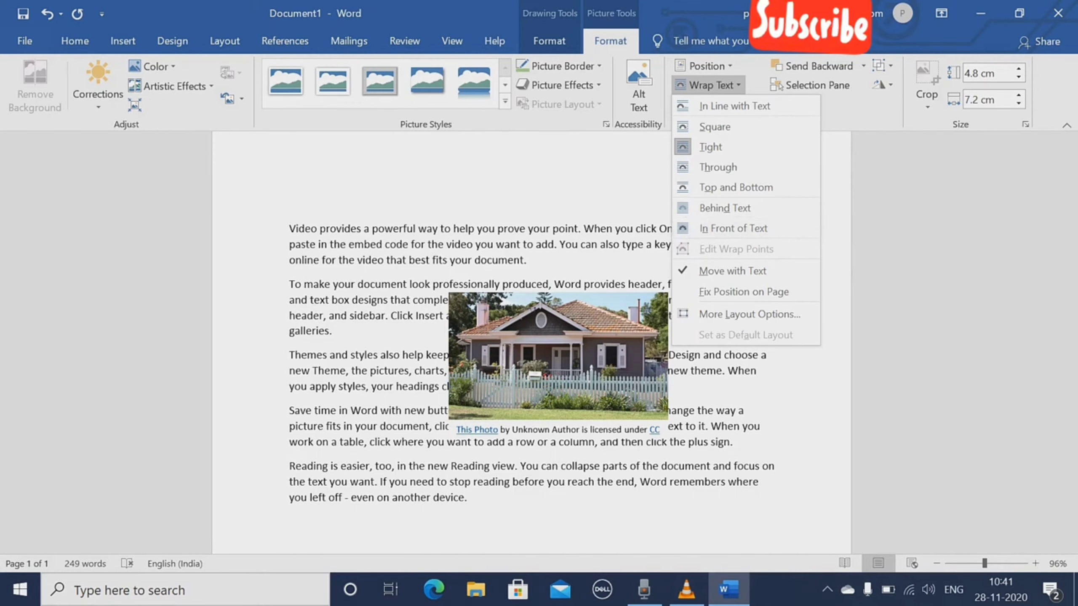
- Apply Tight wrapping, enlarge the photo to 6.77 × 9.18 cm, and position it top right
click(710, 146)
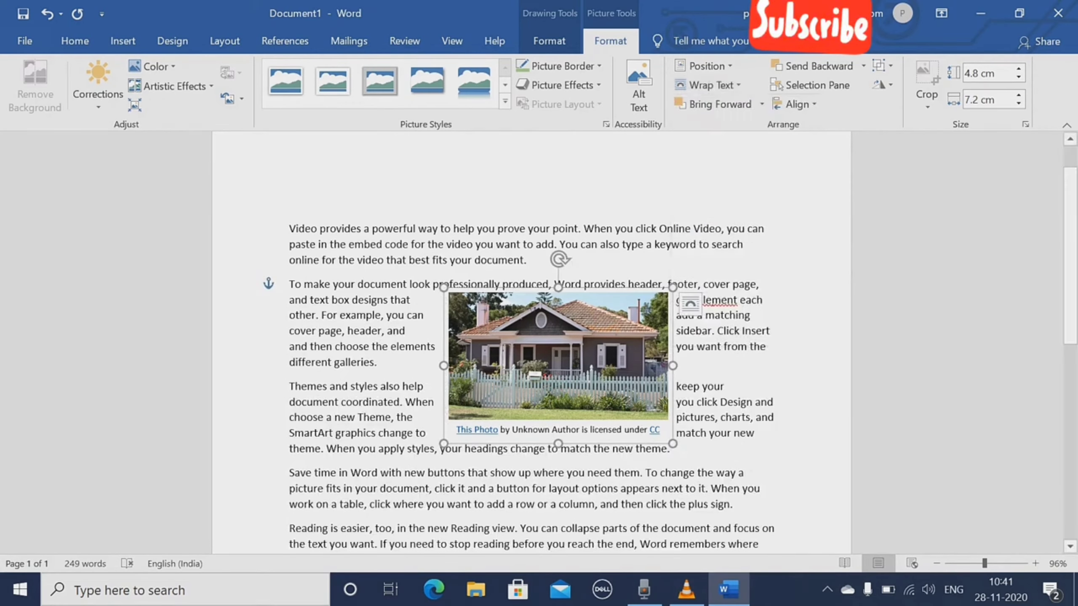
mouse_move(673, 444)
mouse_down()
mouse_move(709, 494)
mouse_move(734, 504)
mouse_up()
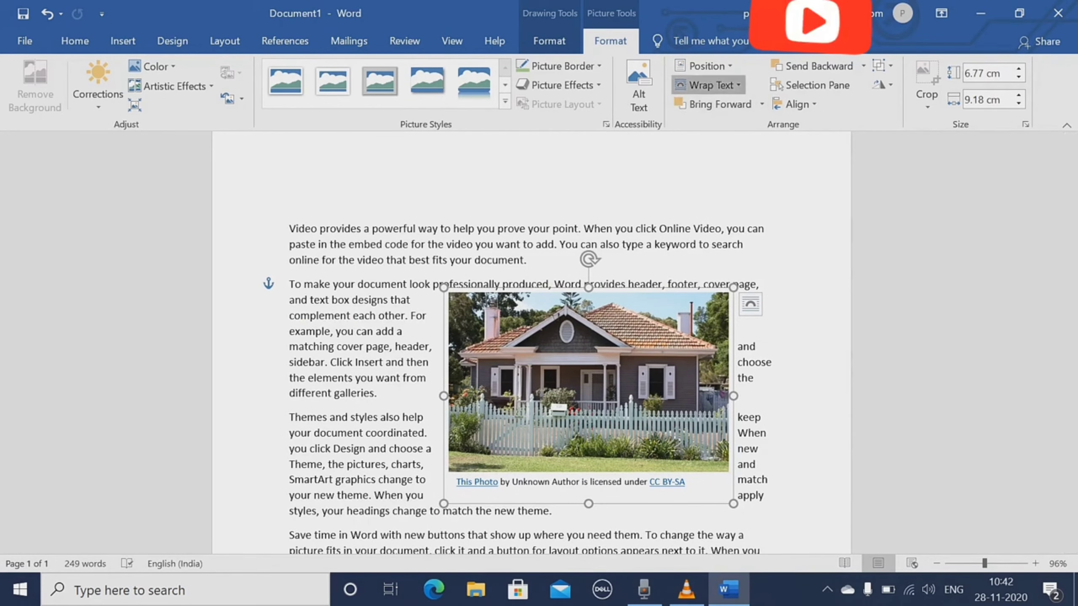
click(709, 85)
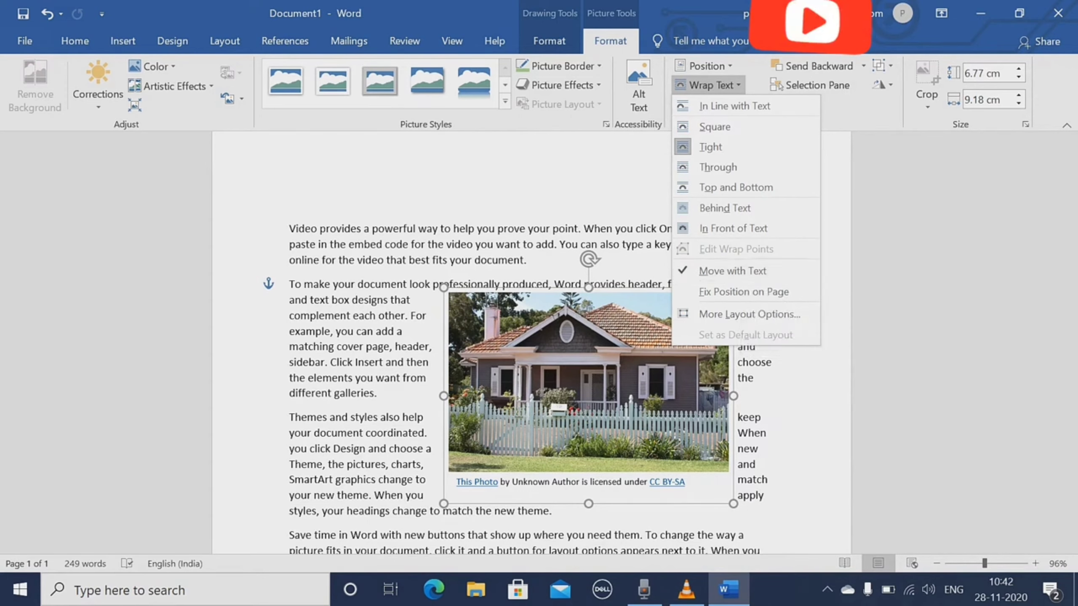
click(707, 66)
click(751, 148)
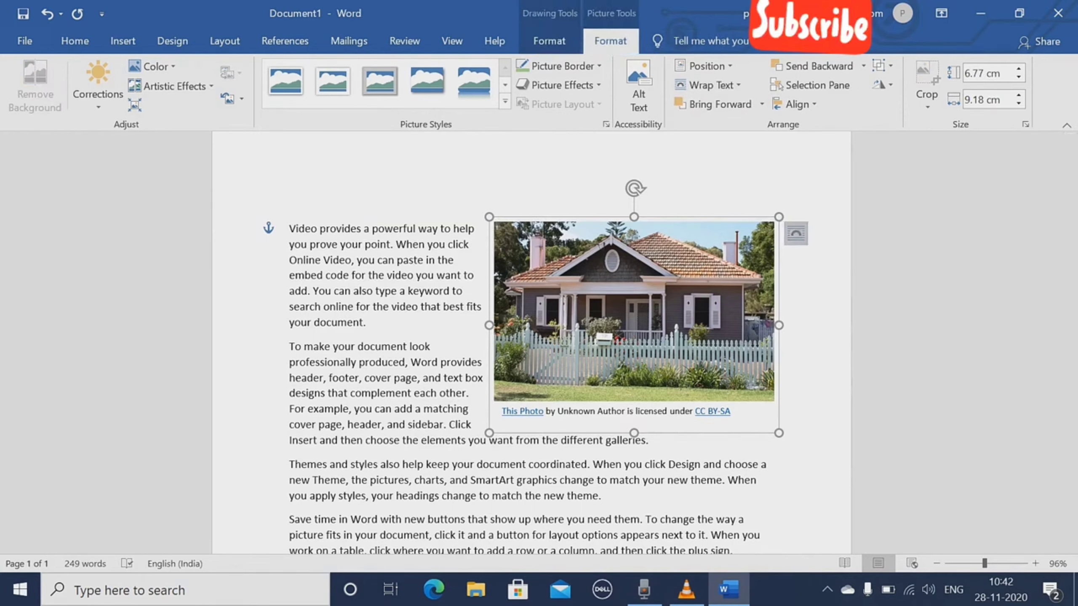
- Shift the house photo left inside its captioned group beside the opening paragraphs
click(796, 234)
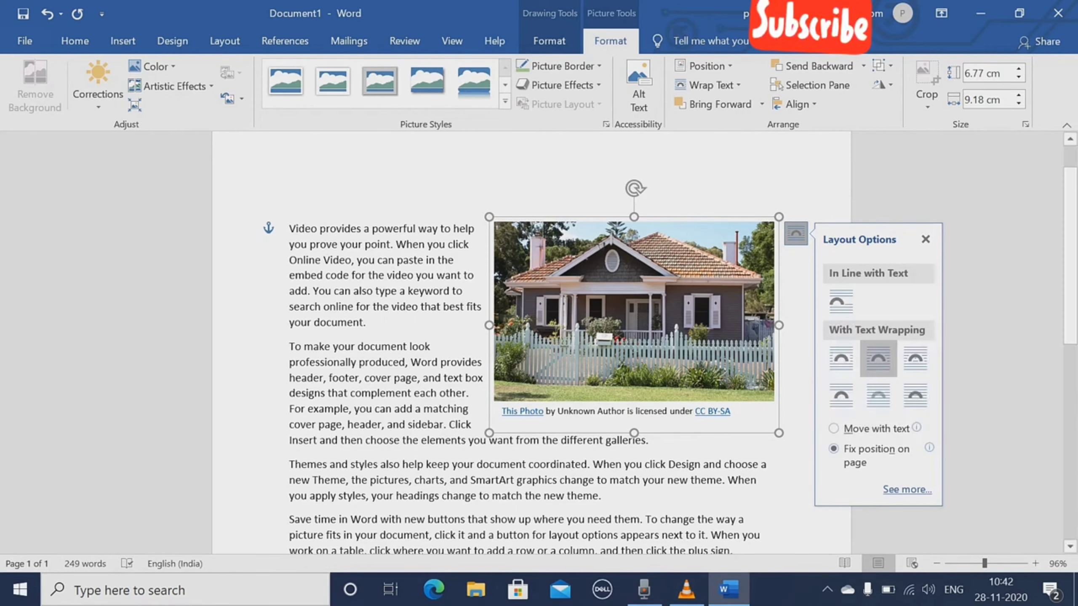
click(634, 310)
mouse_move(634, 310)
mouse_down()
mouse_move(562, 339)
mouse_move(607, 314)
mouse_up()
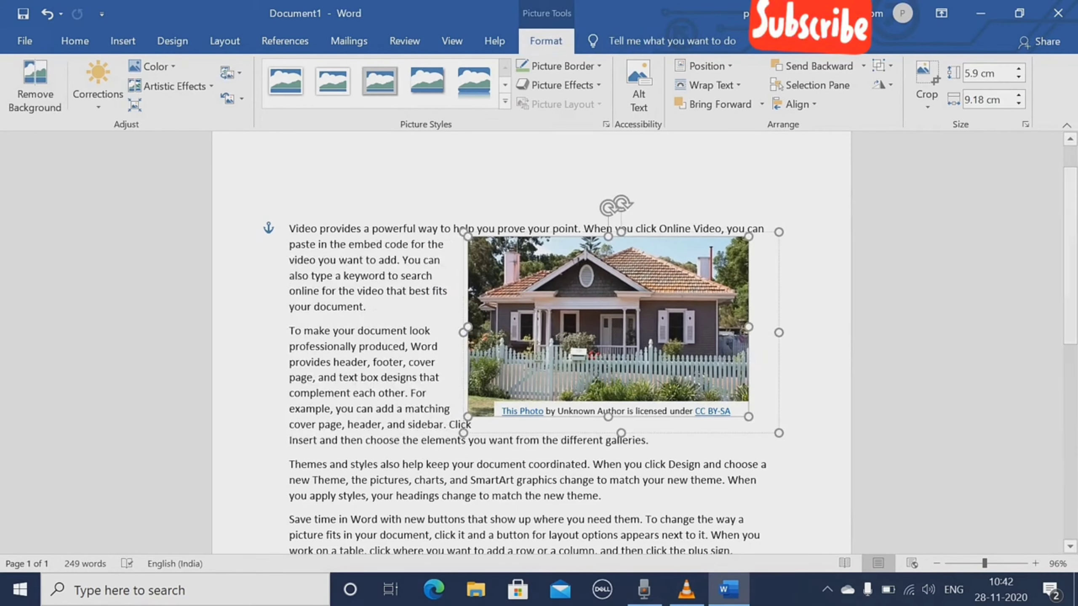
click(720, 104)
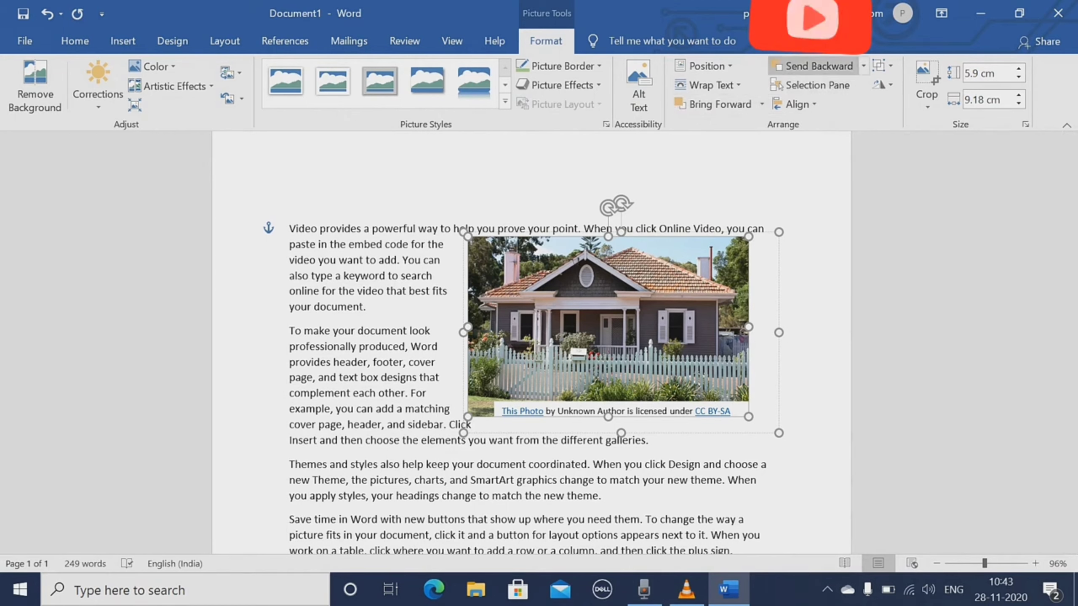
- Move the house photo further left, then list Group 4, Text Box 3 and Picture 1 in the Selection pane
click(863, 66)
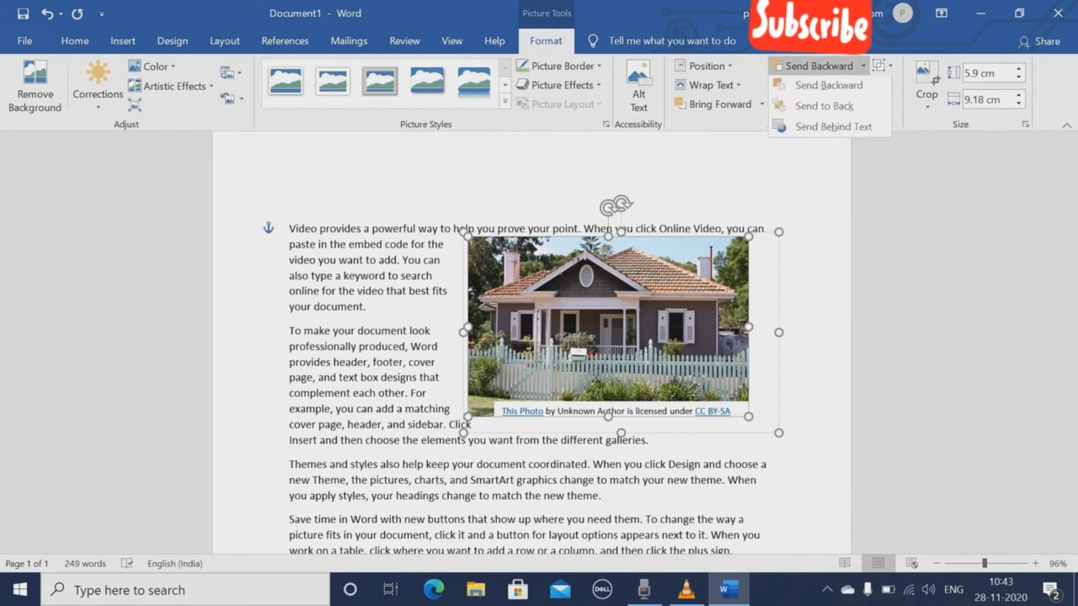
drag(606, 322, 481, 340)
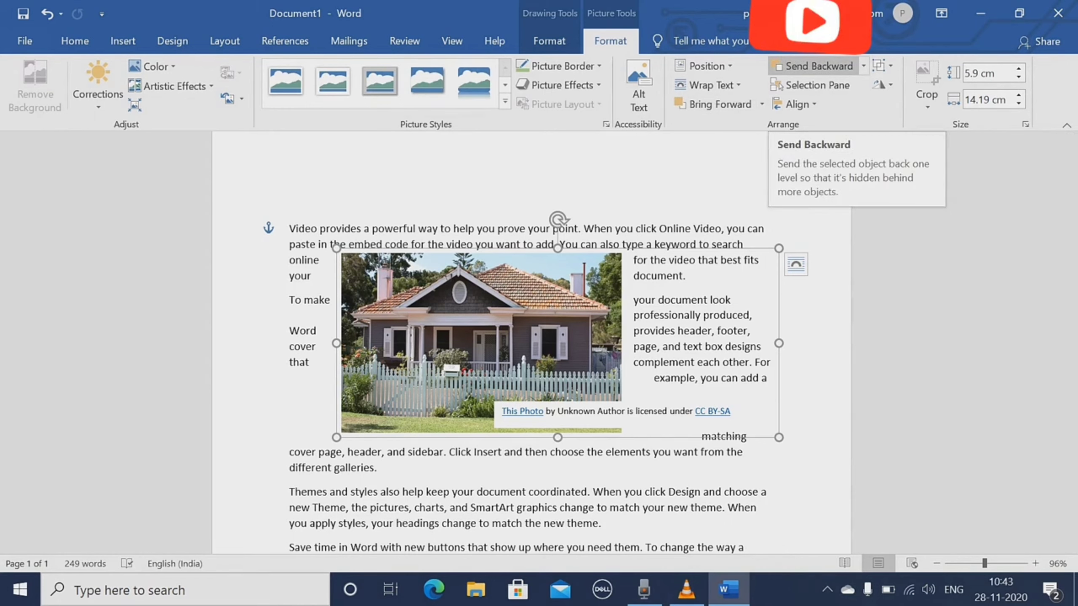
click(779, 87)
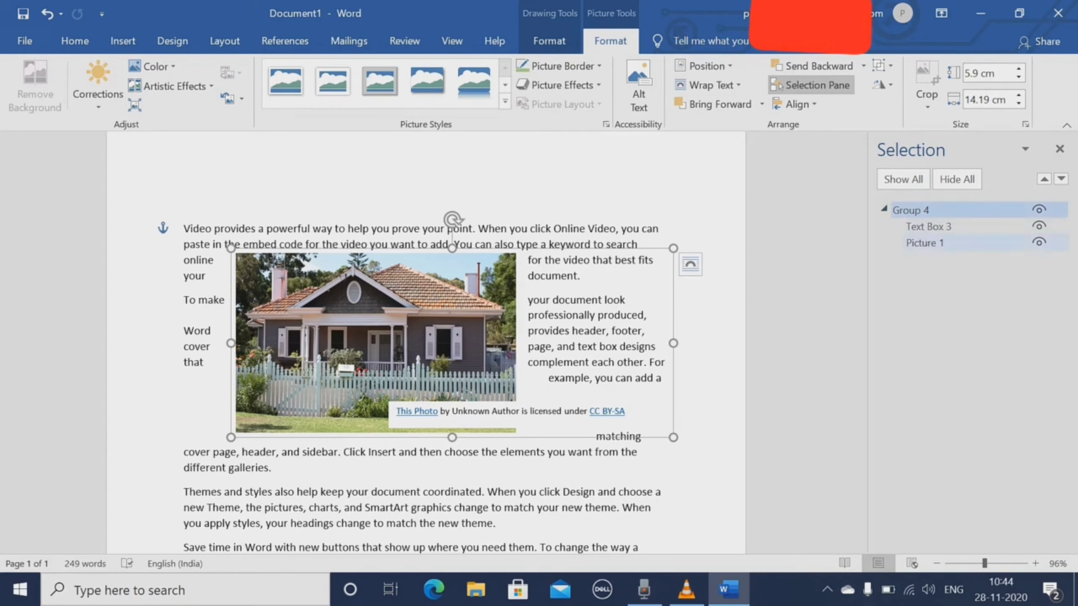
- Select Picture 1 and Text Box 3 in turn, then reselect Group 4 and show its alignment choices
key(Escape)
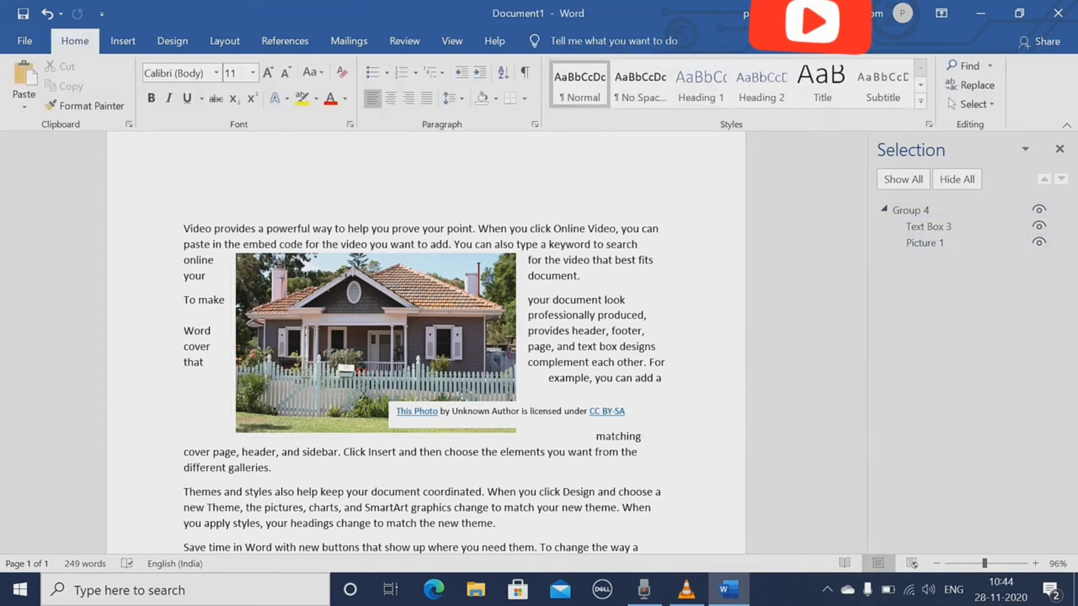
click(925, 242)
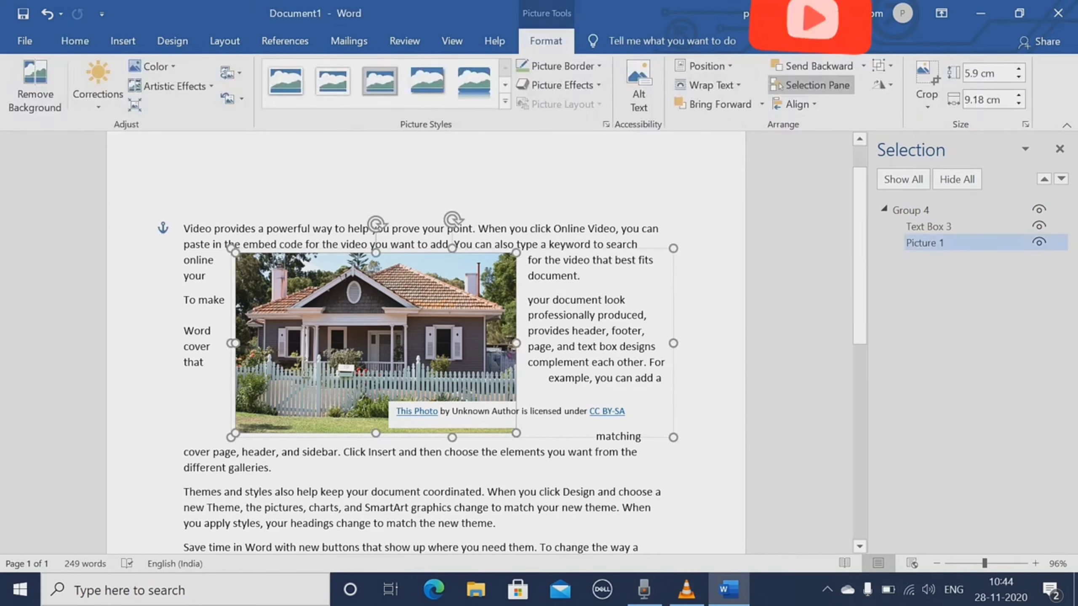
click(639, 229)
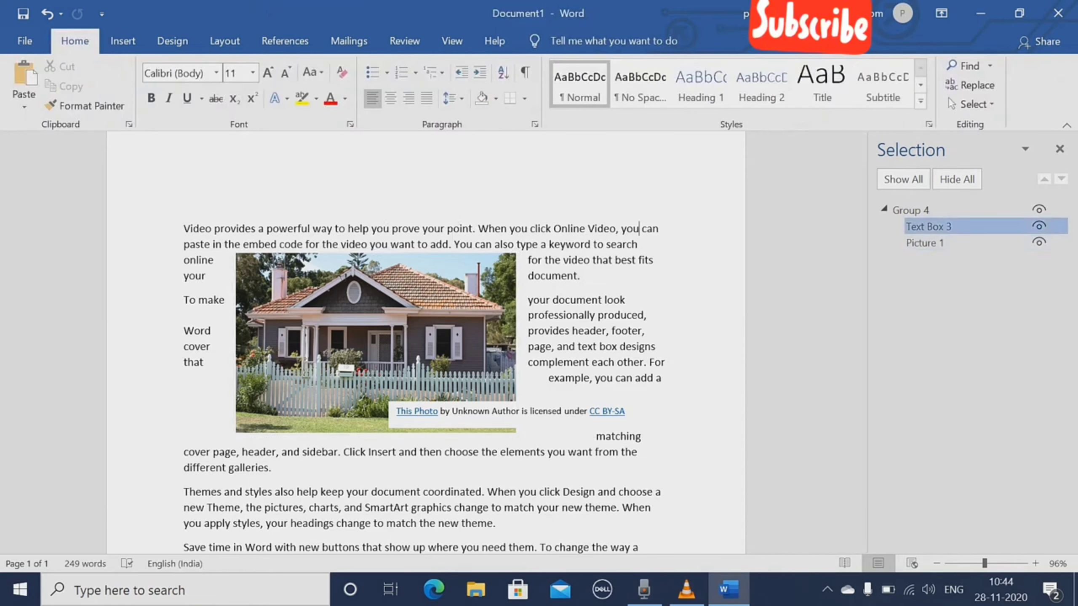
click(928, 226)
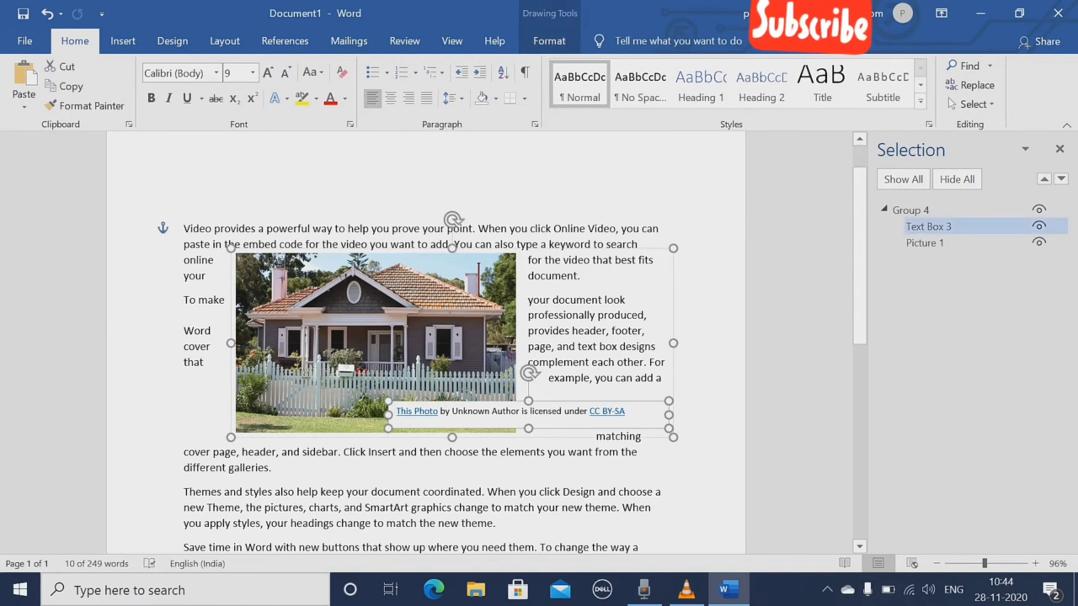
click(910, 210)
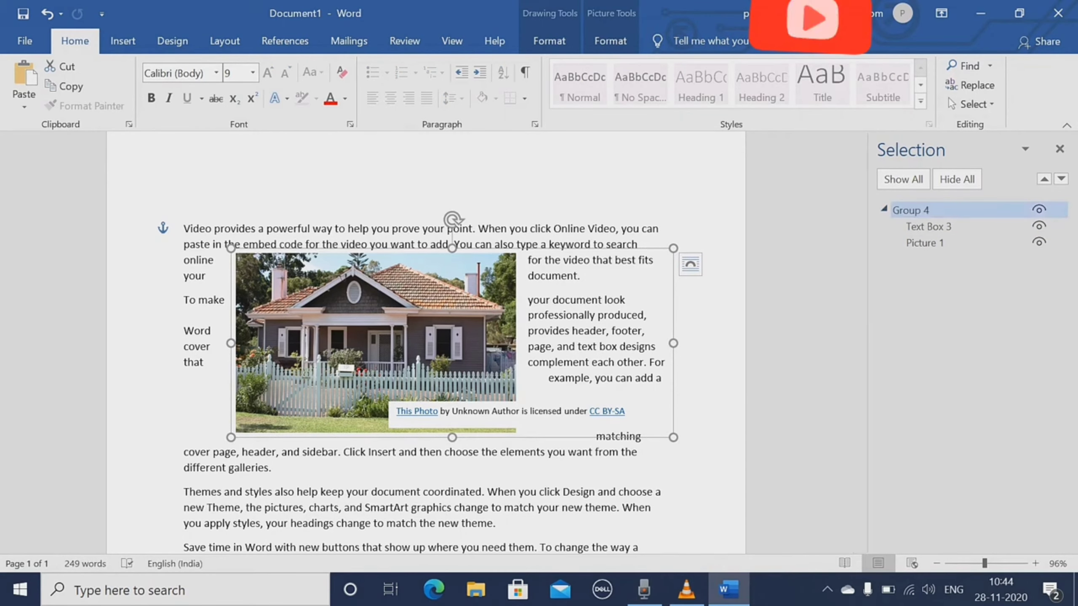
click(610, 41)
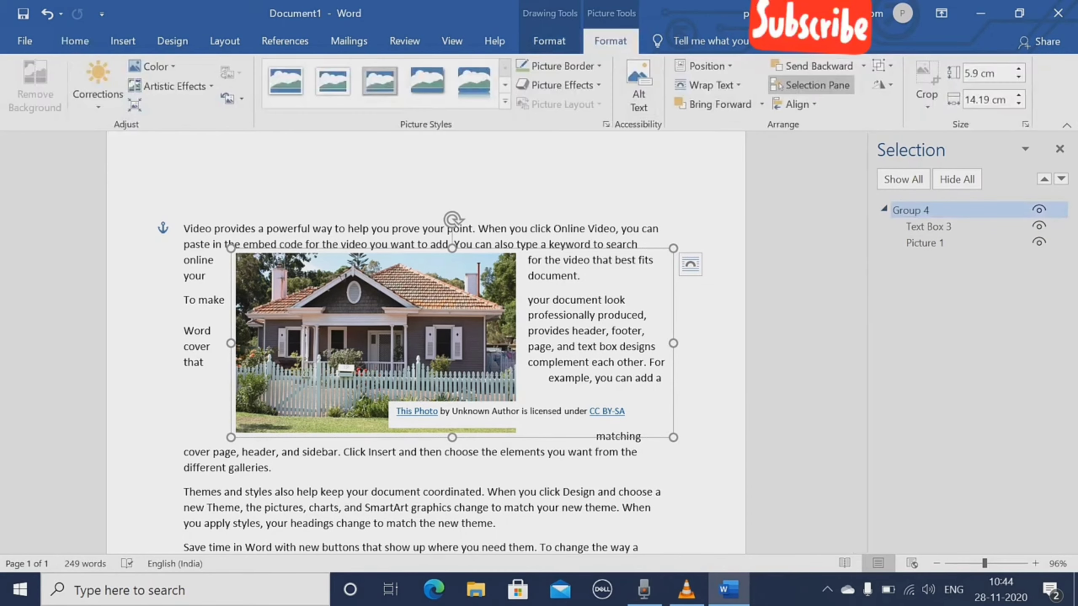
click(797, 104)
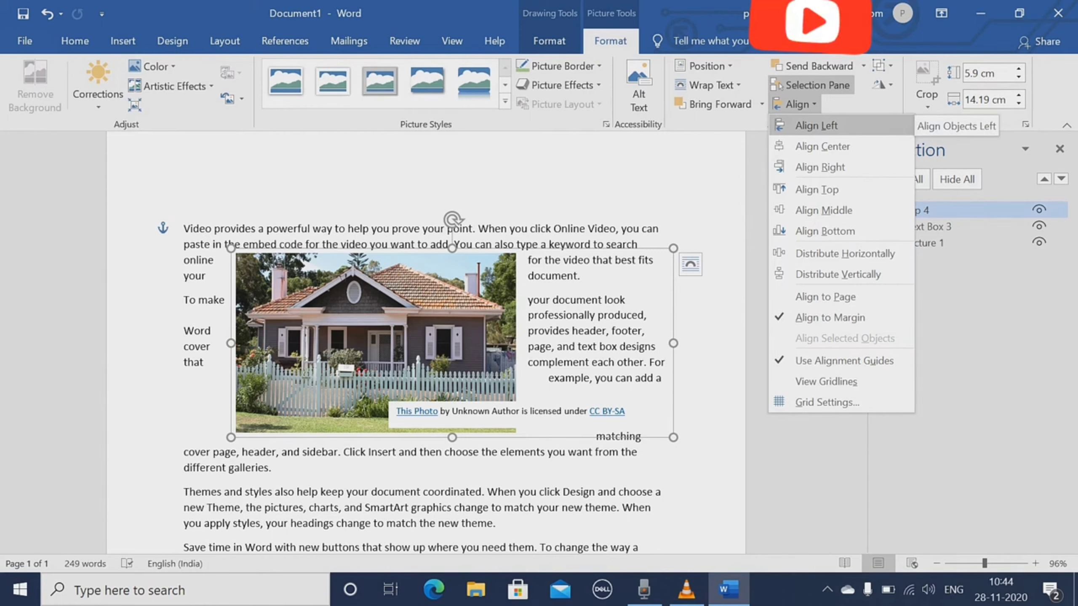
- Set alignment relative to the page and align the house-photo group to the left edge
key(Escape)
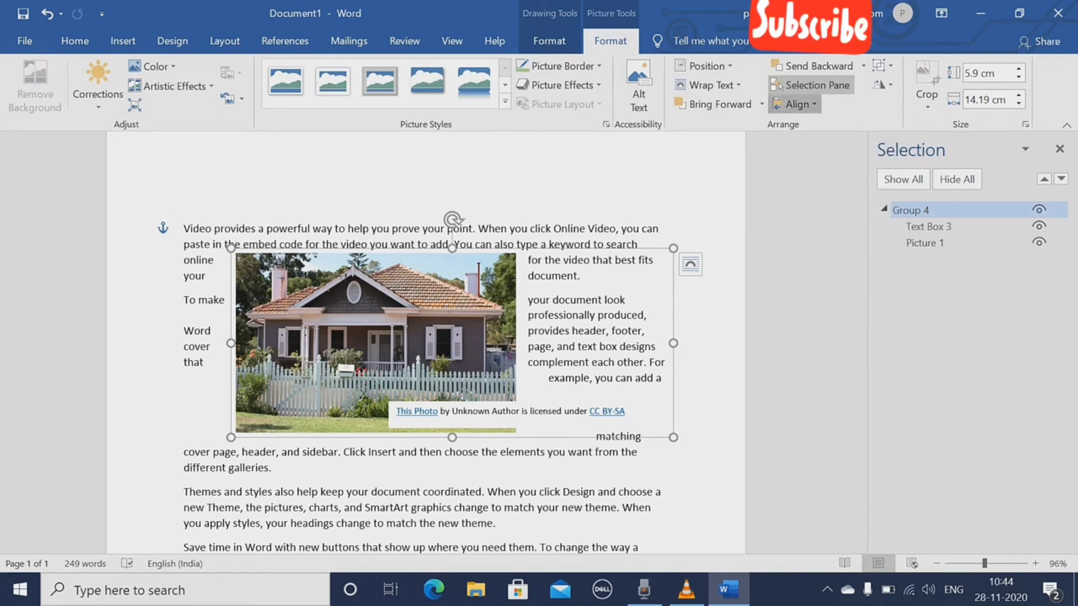
click(794, 104)
click(825, 297)
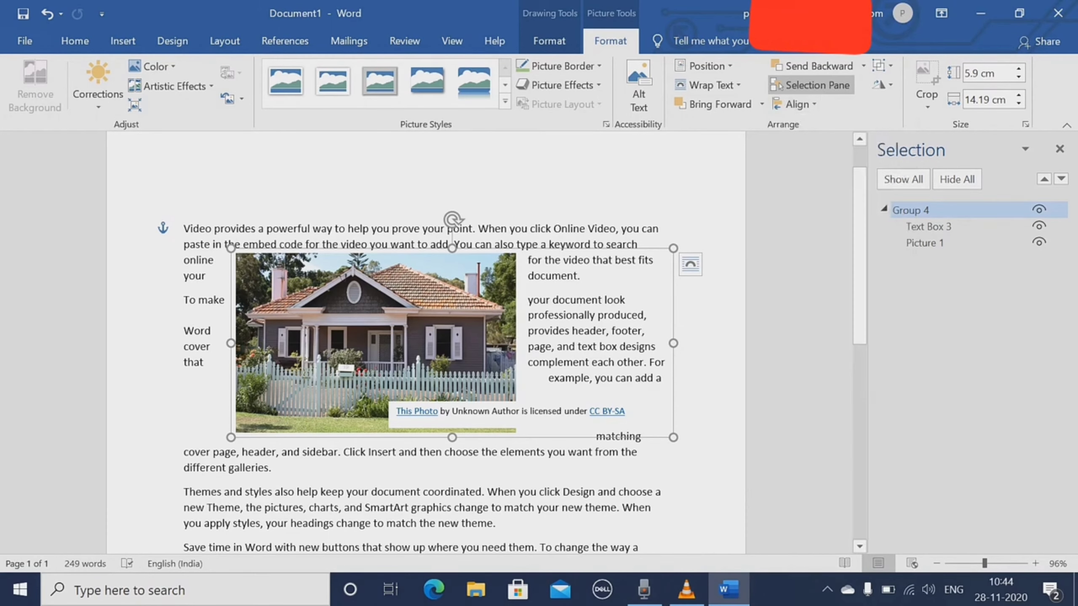
click(794, 104)
click(816, 125)
click(794, 104)
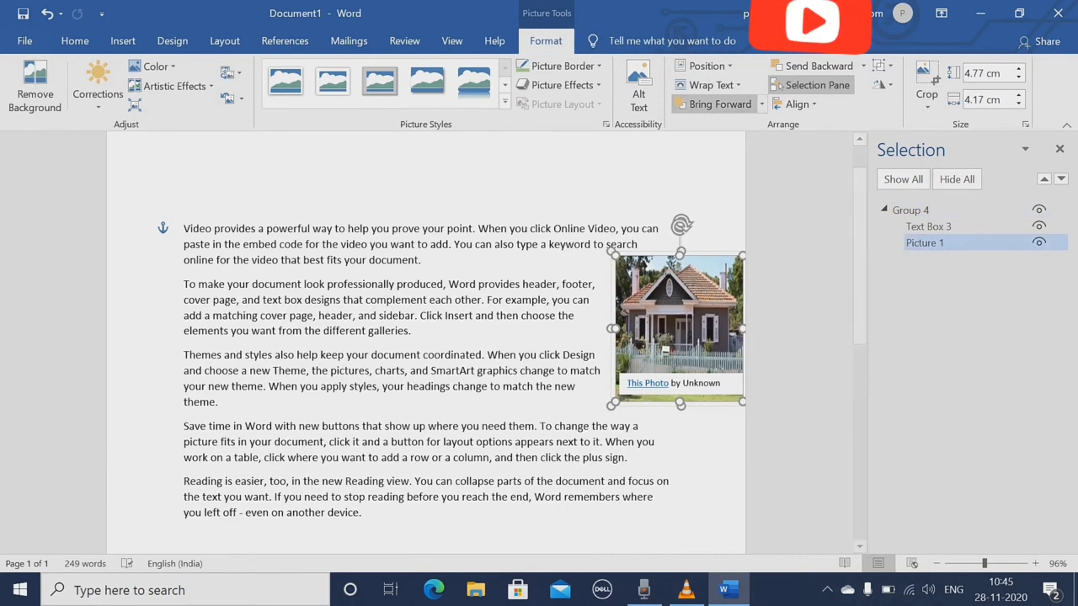
- Align the house-photo group to the left margin using Align to Margin and Align Left
click(797, 104)
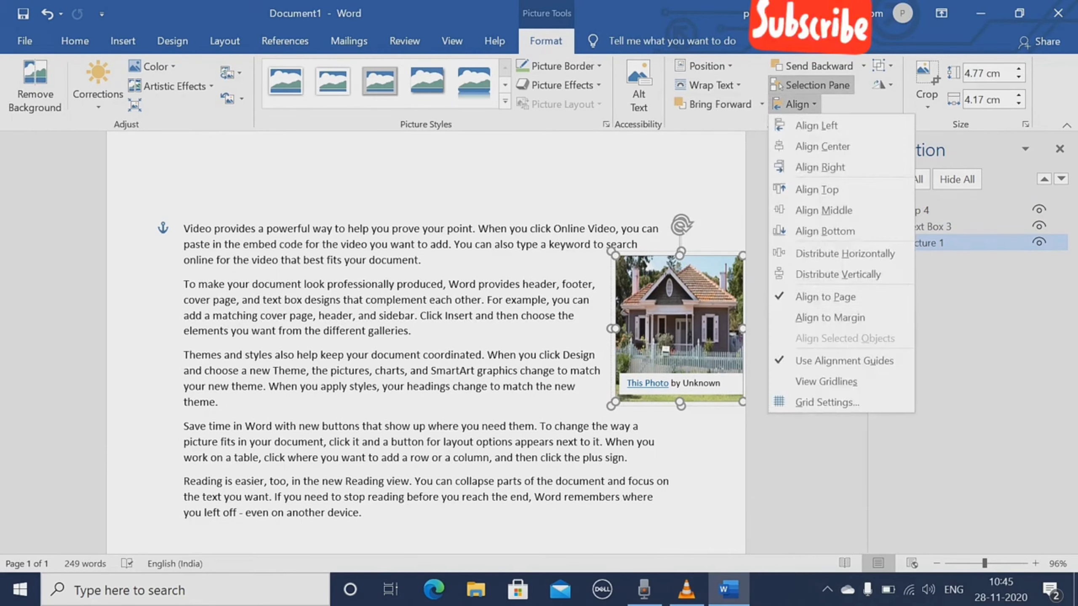
click(829, 317)
click(575, 315)
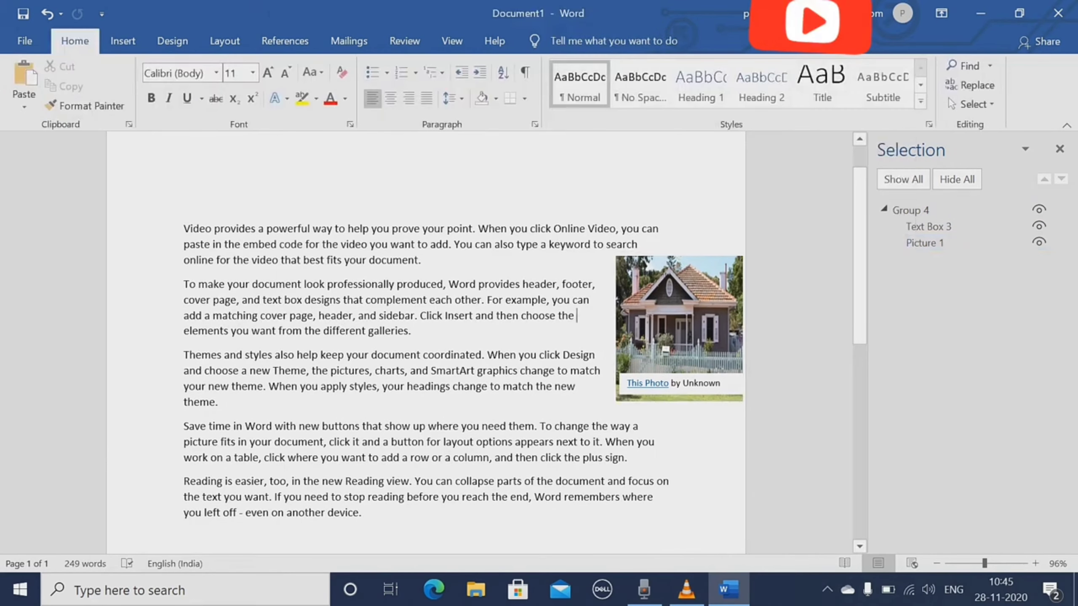
click(911, 209)
click(549, 41)
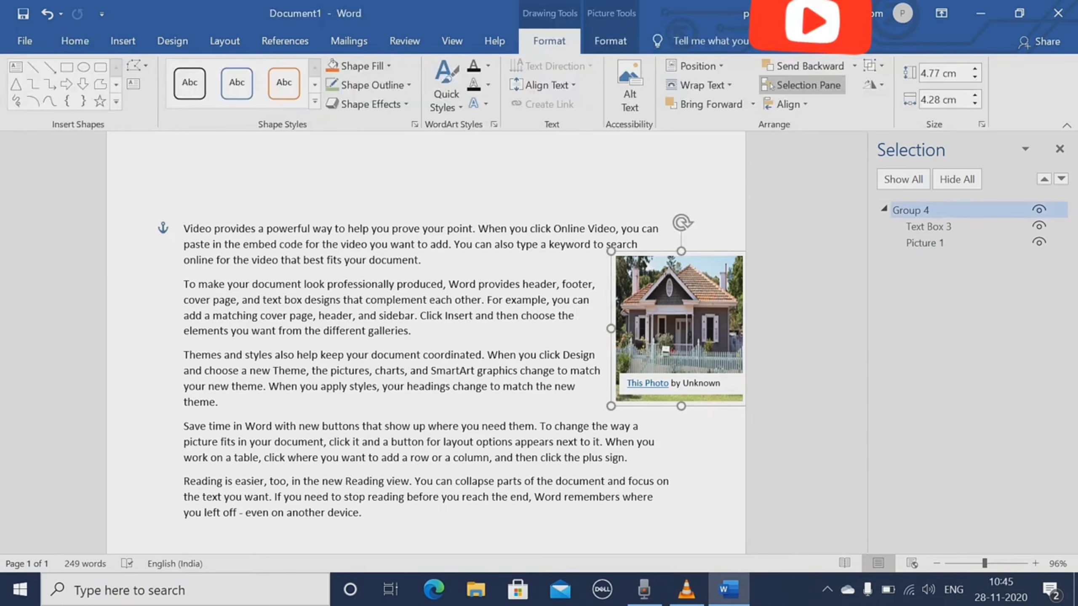
click(787, 104)
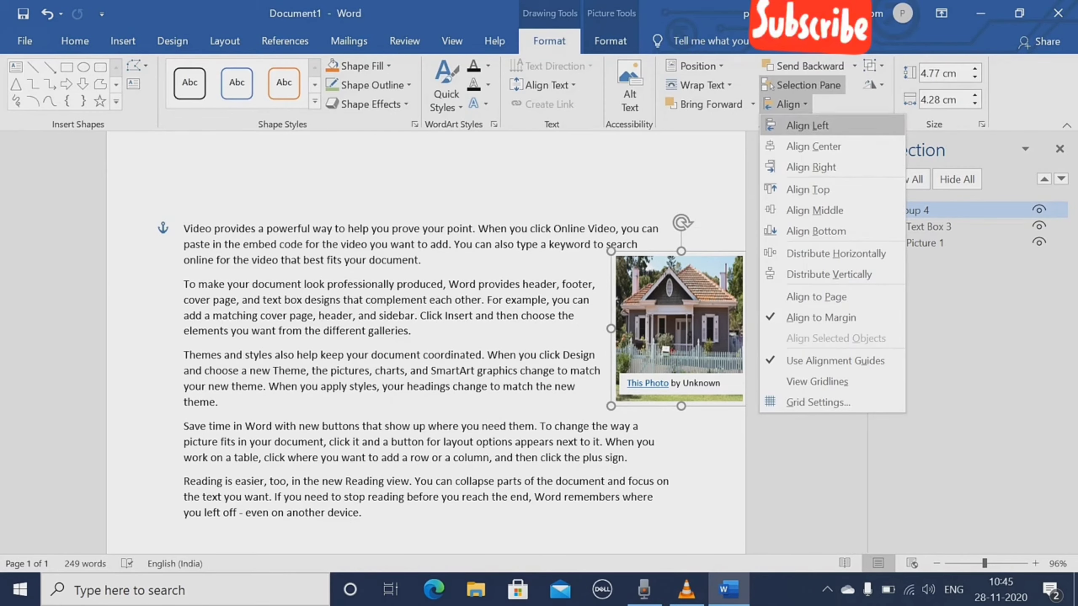
click(807, 125)
click(787, 104)
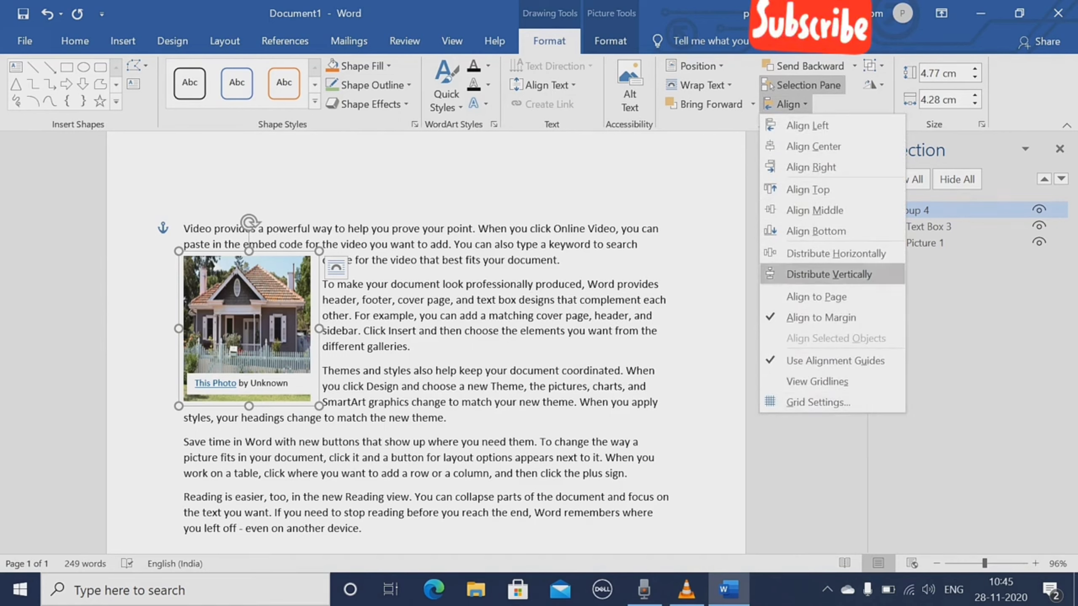
- Place the insertion point after 'different galleries.' without changing the grouping
click(874, 65)
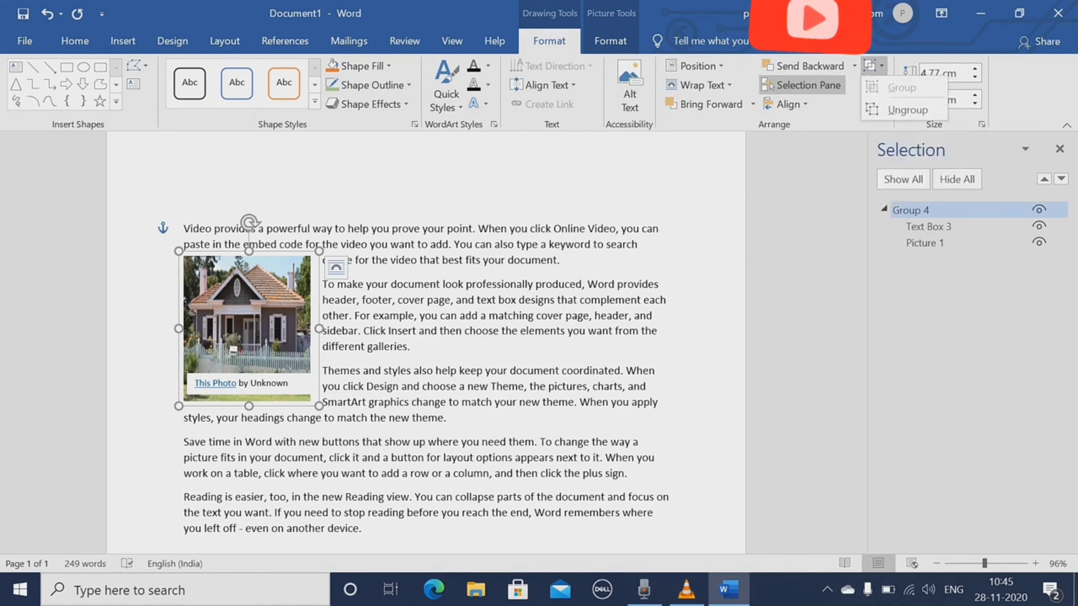
click(411, 347)
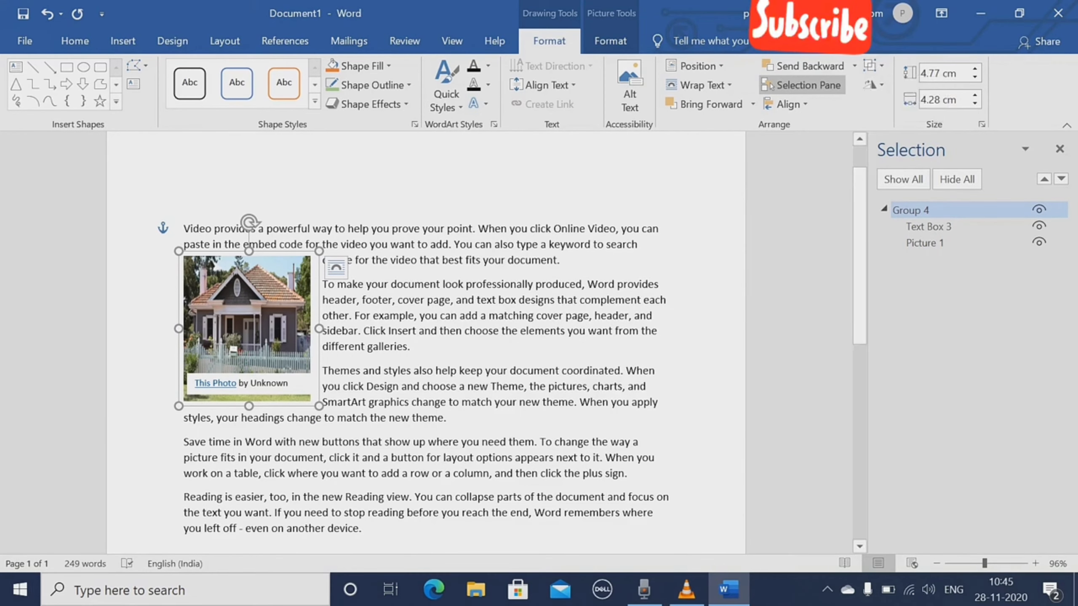
click(411, 346)
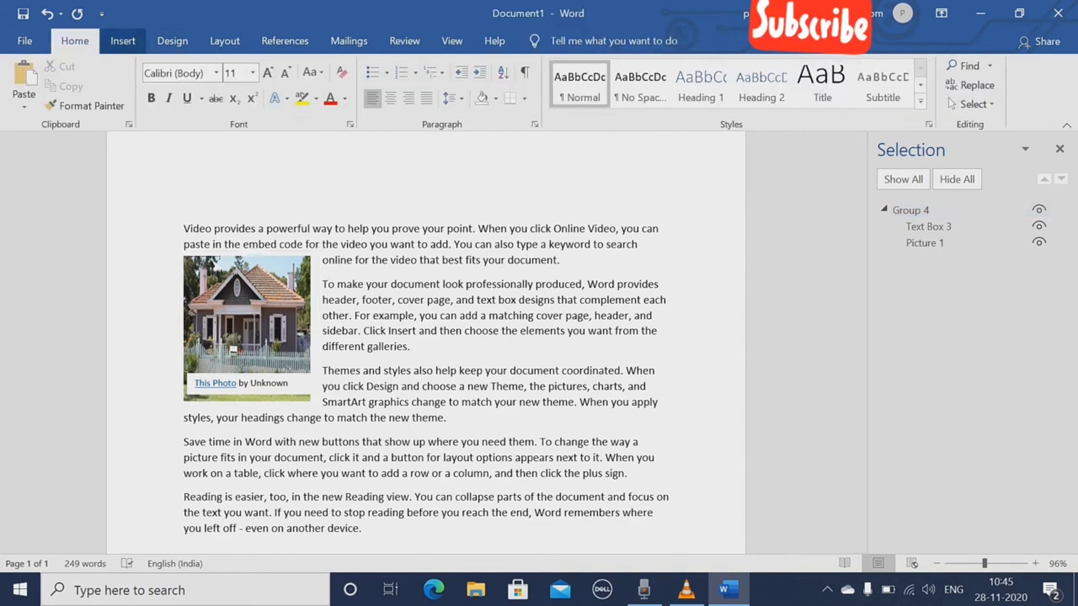
click(122, 41)
- Insert the Word screenshot from the Captures folder after 'different galleries.' and select it
click(167, 86)
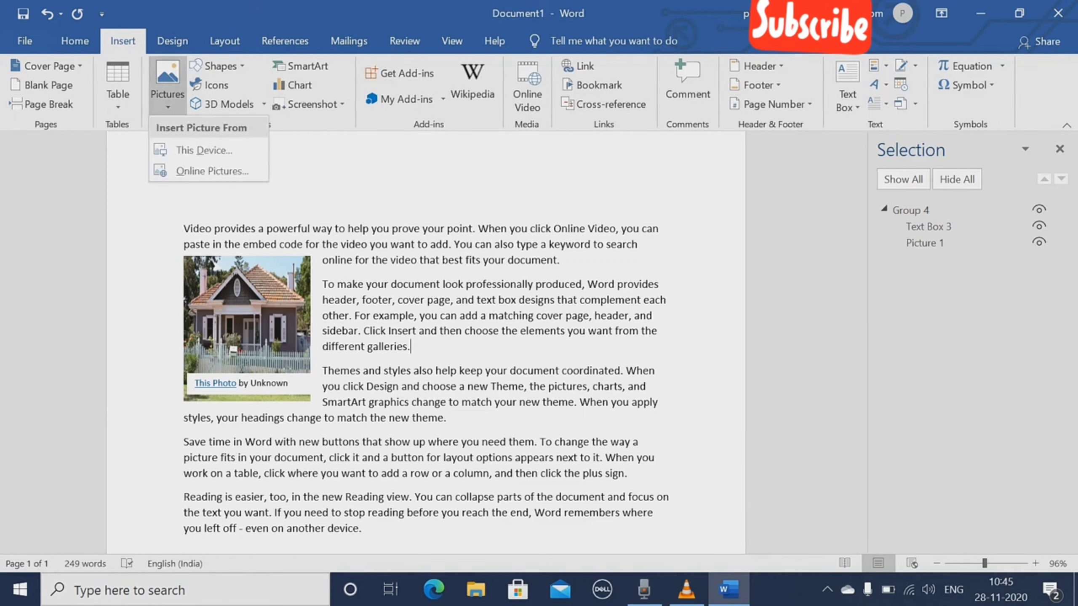
click(204, 150)
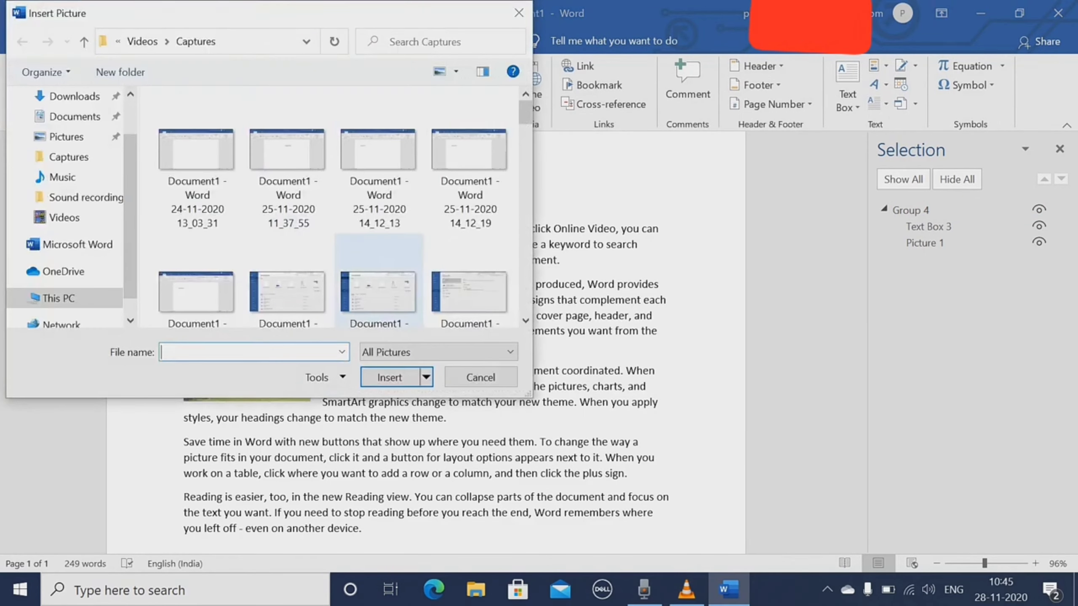
click(288, 161)
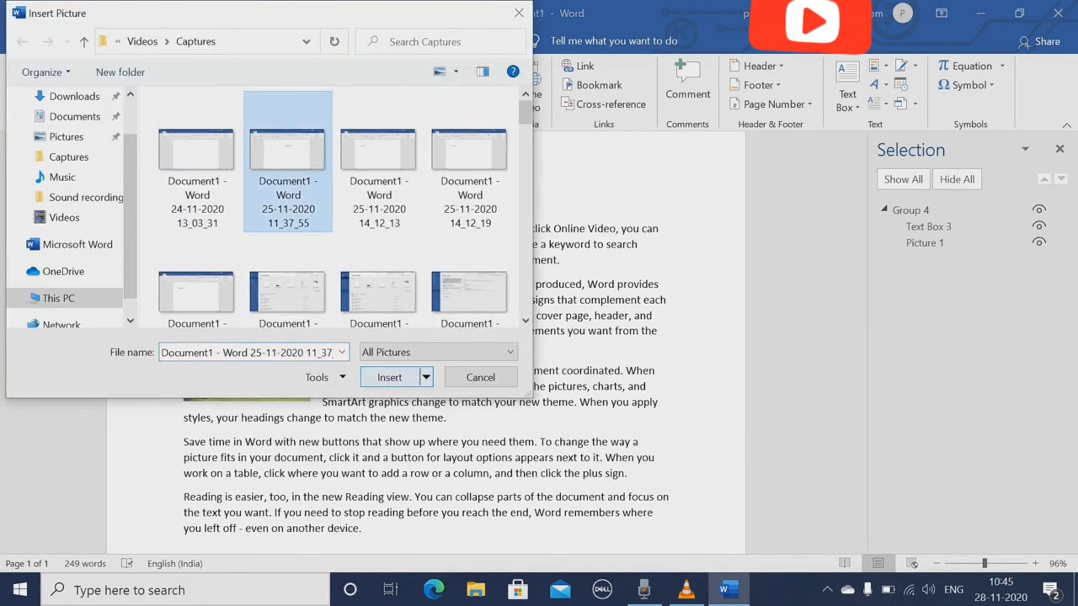
double_click(287, 161)
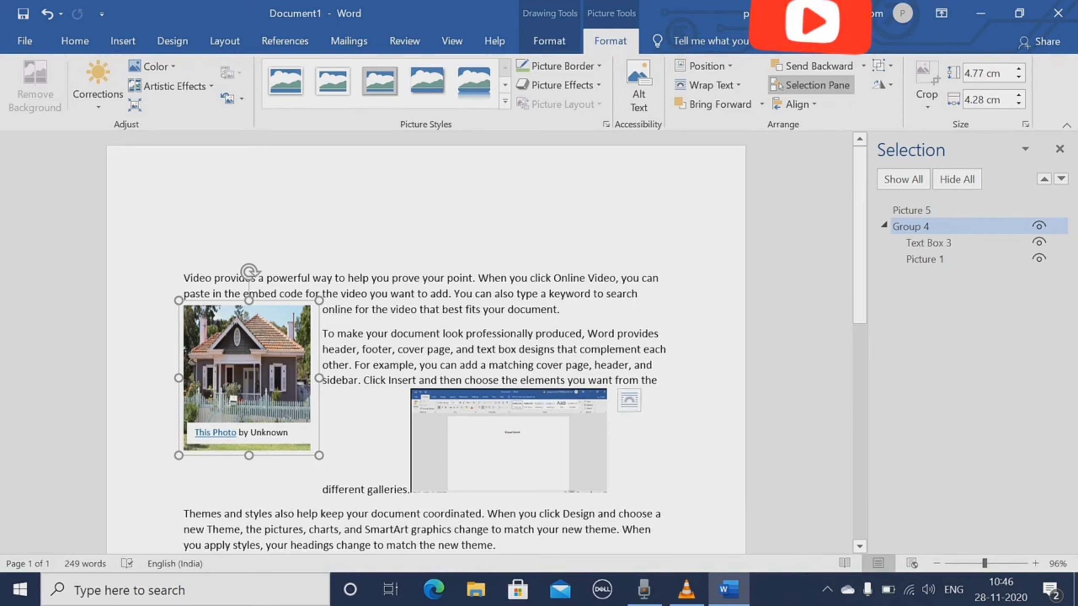
click(508, 440)
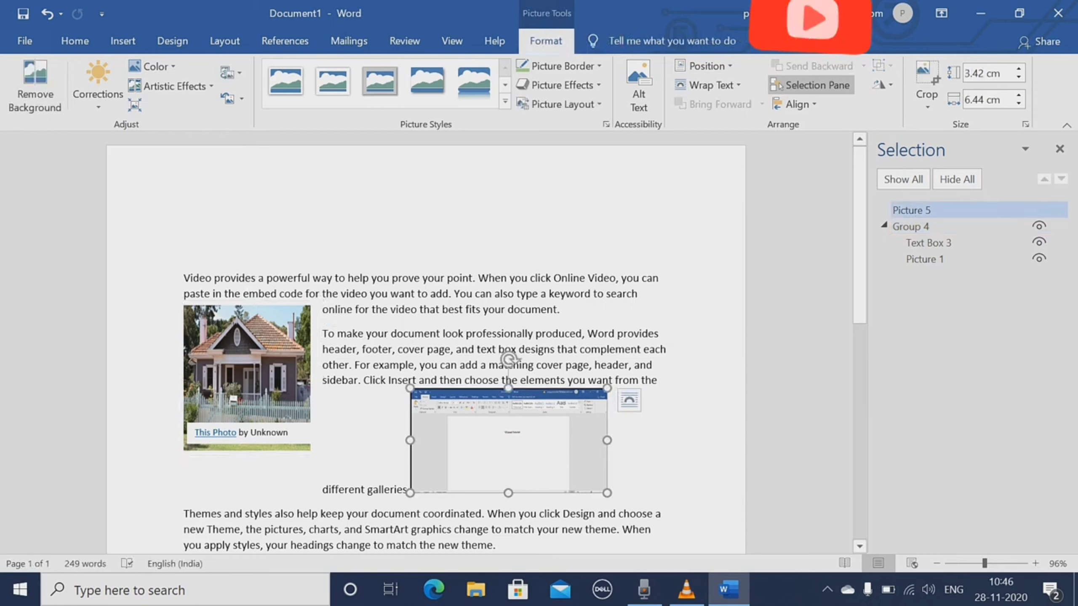
click(630, 400)
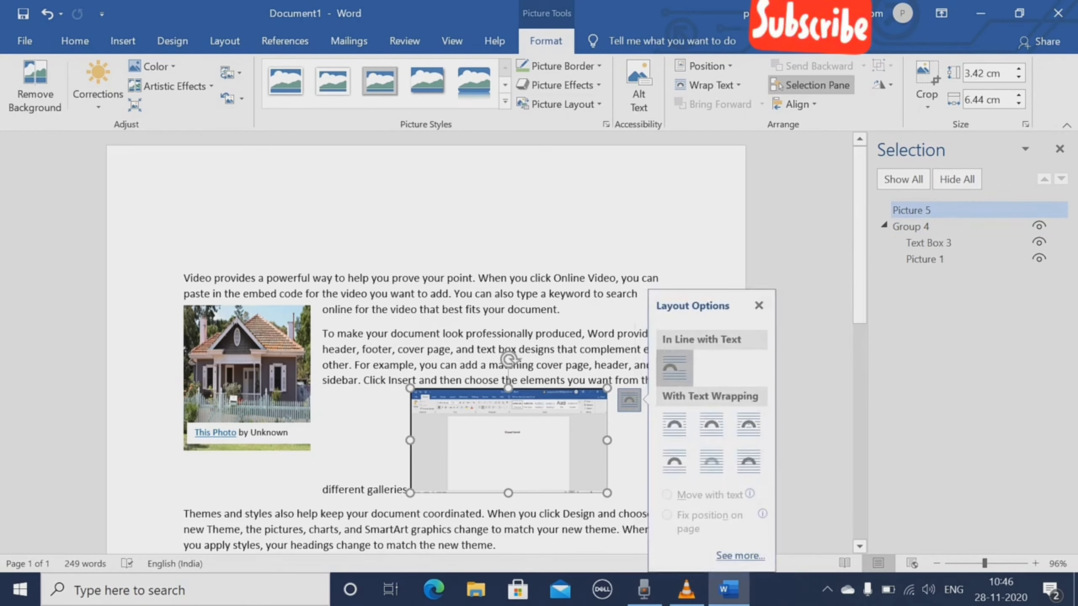
key(Escape)
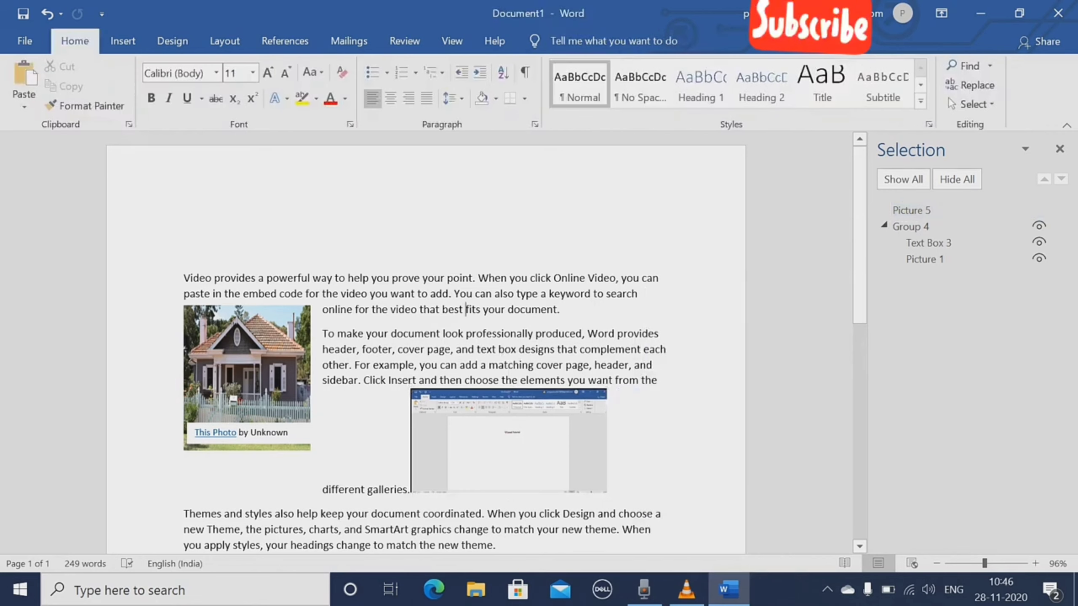
click(910, 226)
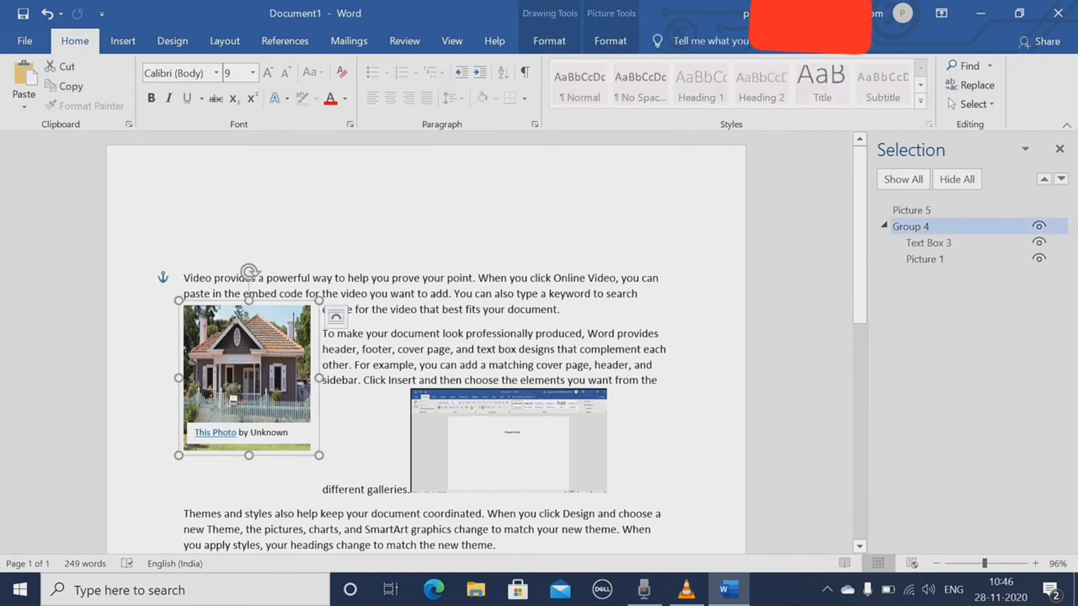
click(911, 210)
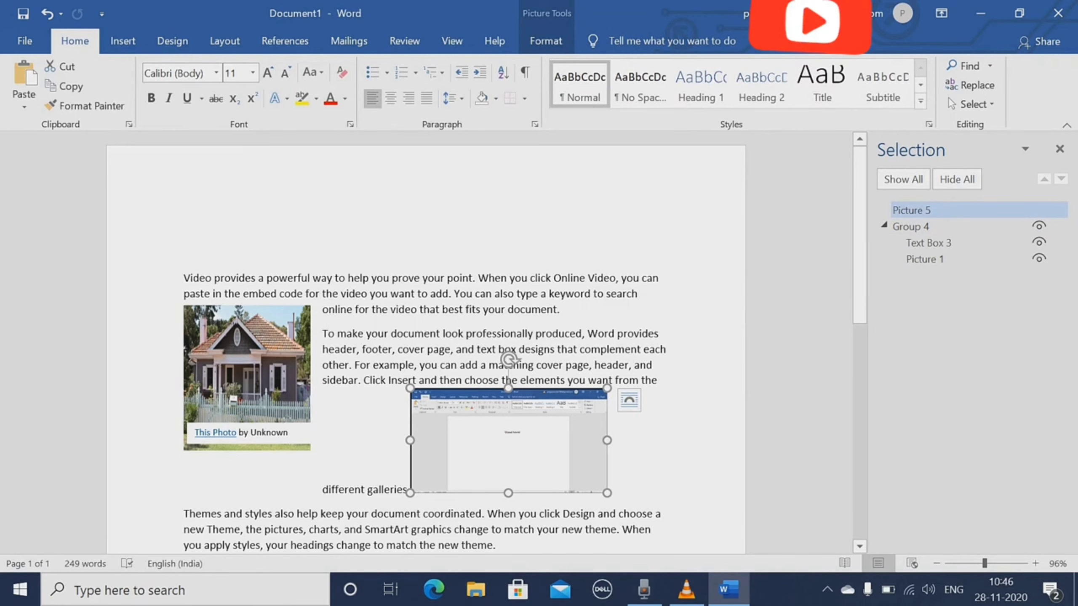
click(546, 41)
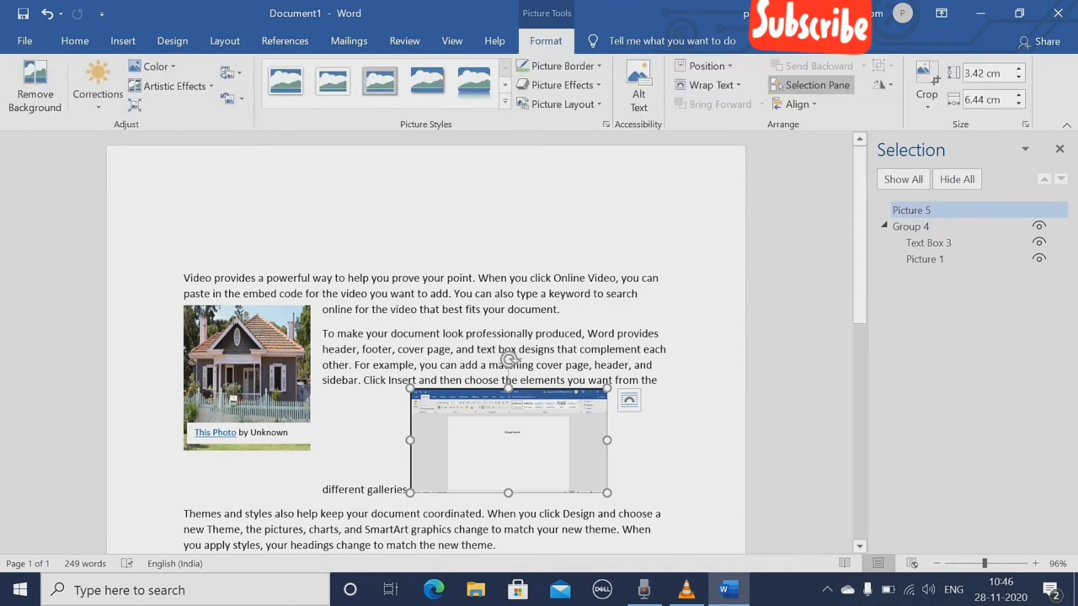
click(911, 226)
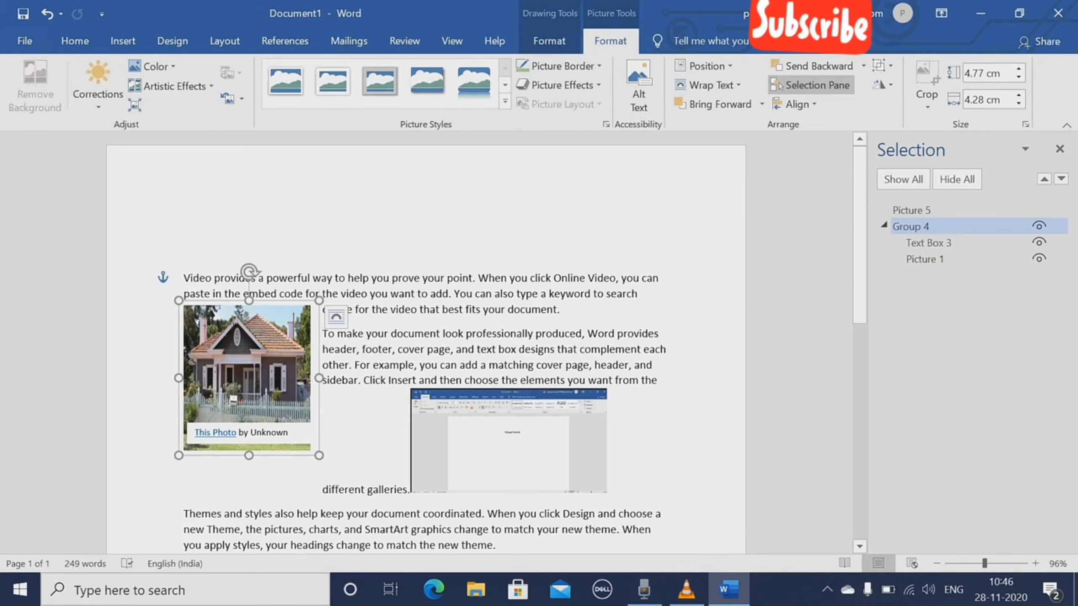
click(912, 210)
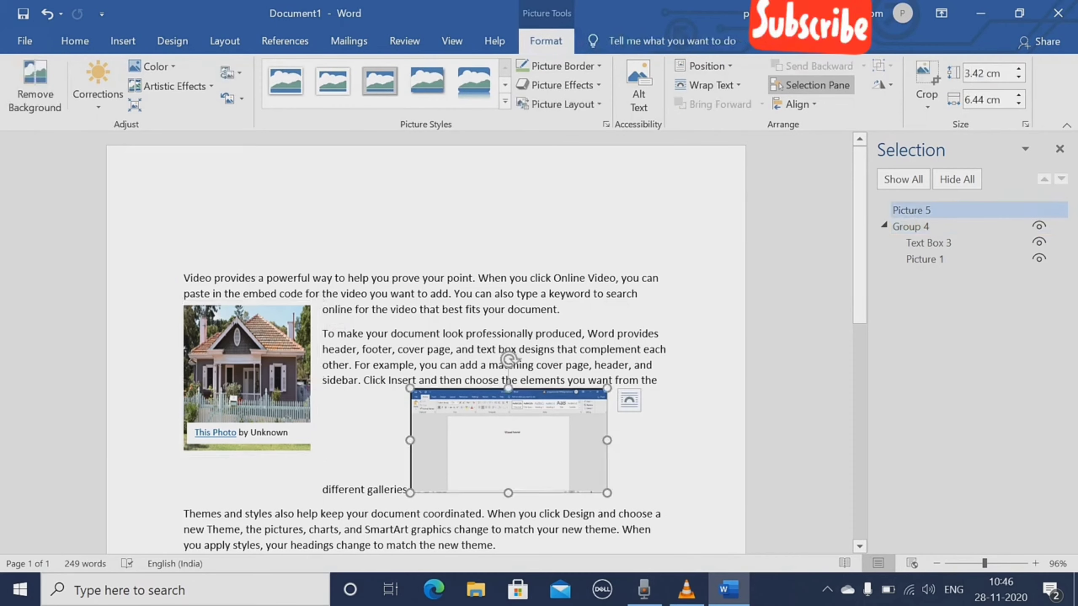
key(F2)
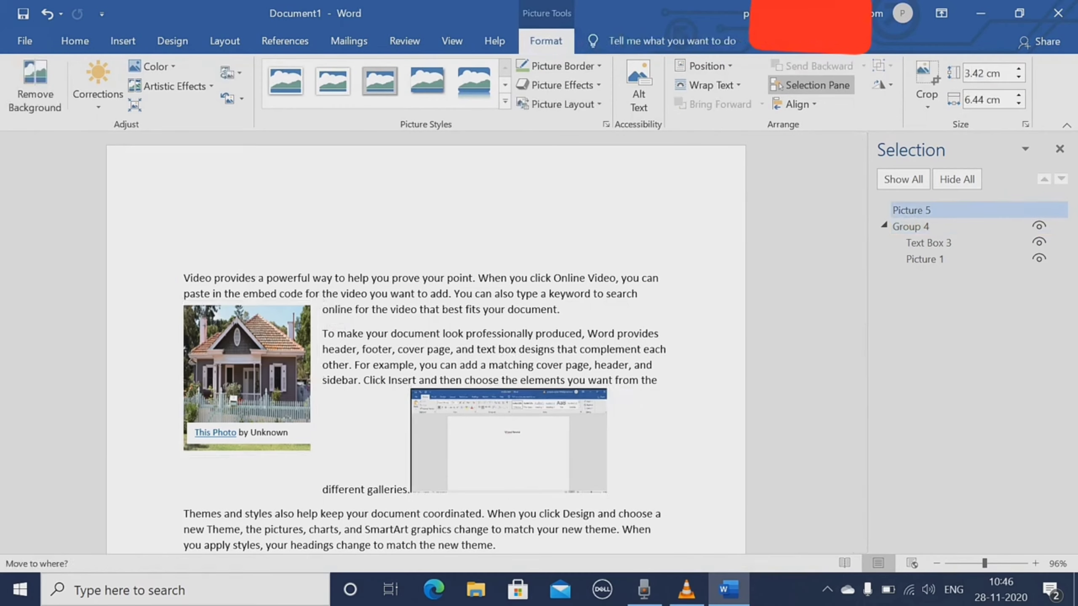
right_click(498, 461)
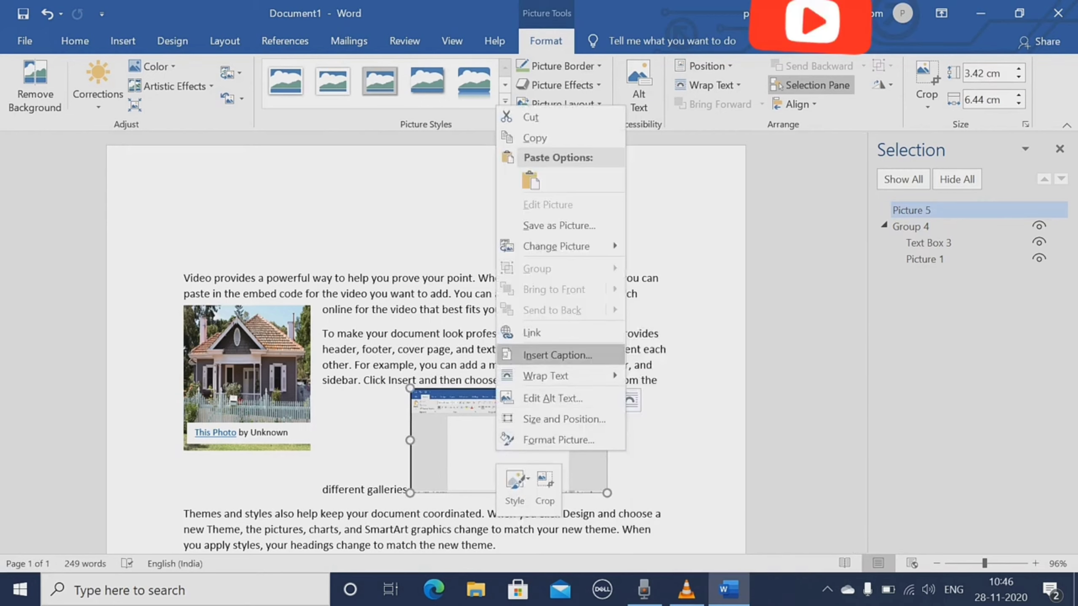
key(Escape)
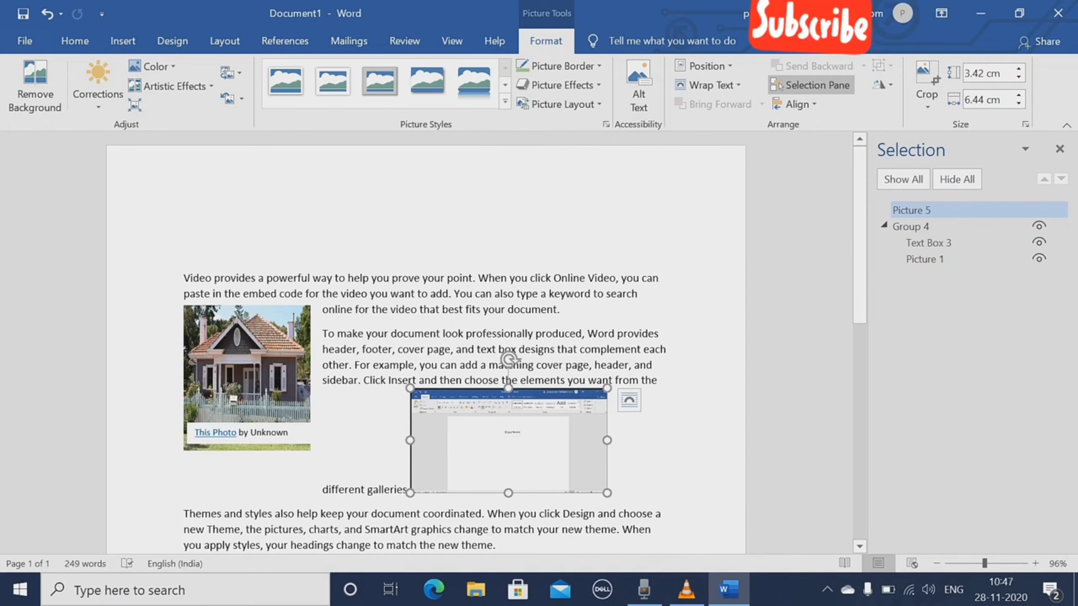
click(629, 400)
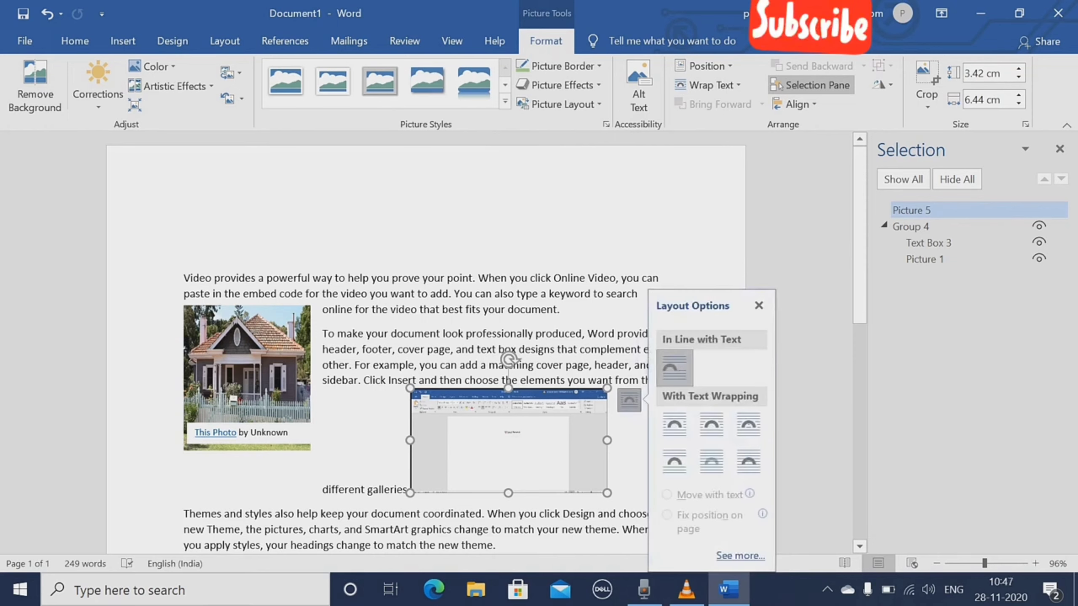
double_click(326, 450)
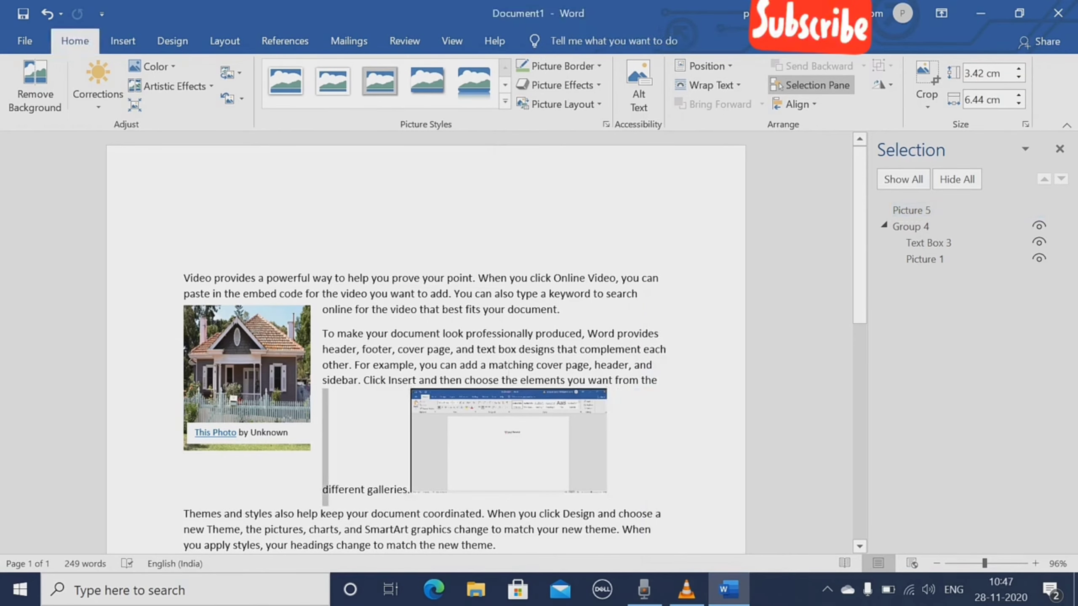
click(911, 226)
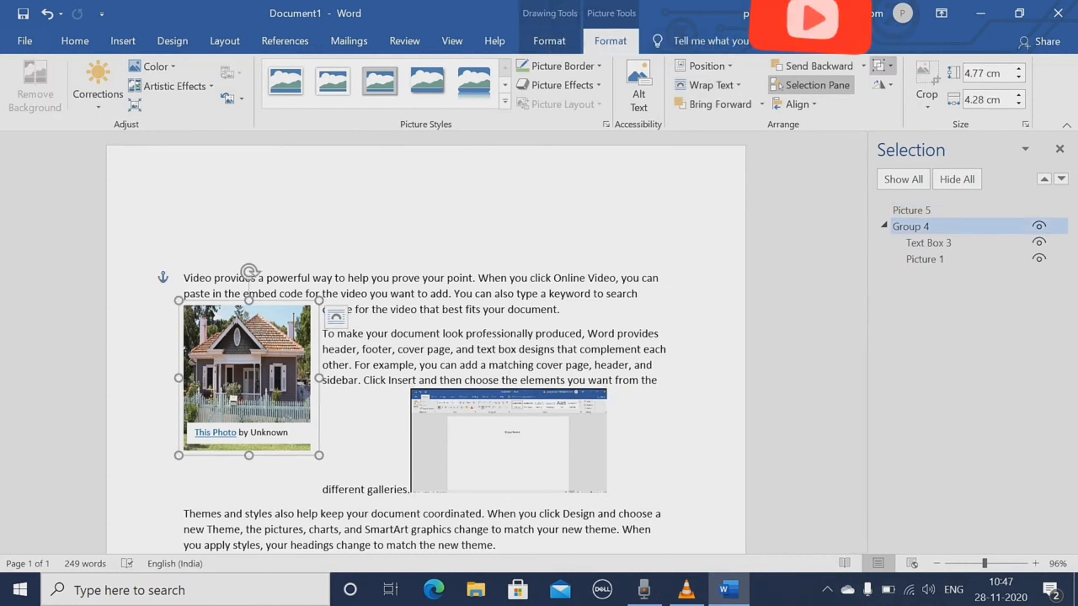
- Undo the resize so the house-photo group returns to 11.61 cm wide with its full CC BY-SA caption
click(881, 65)
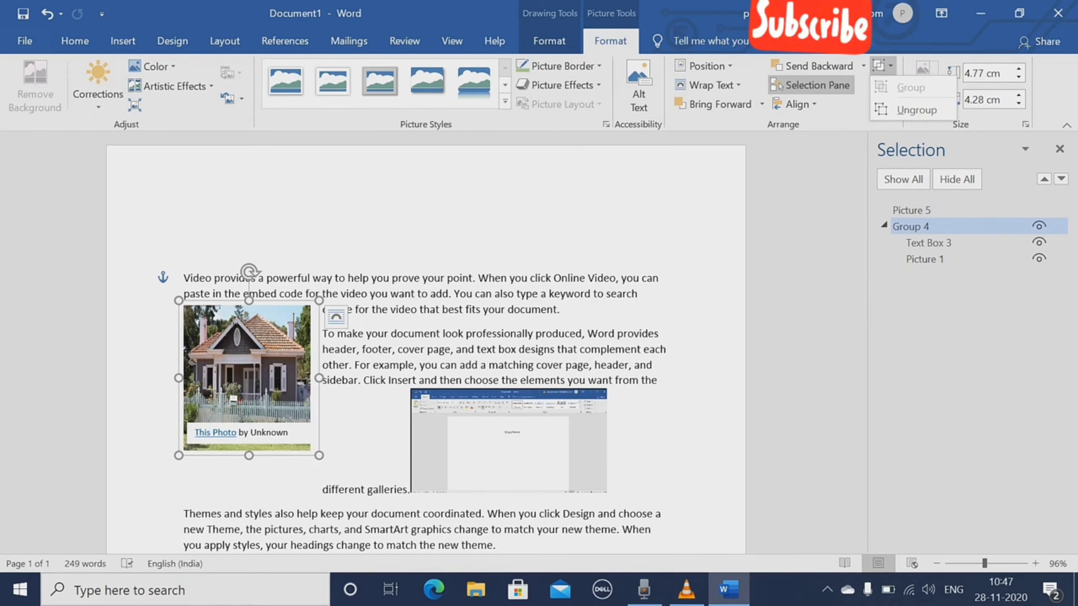
click(925, 259)
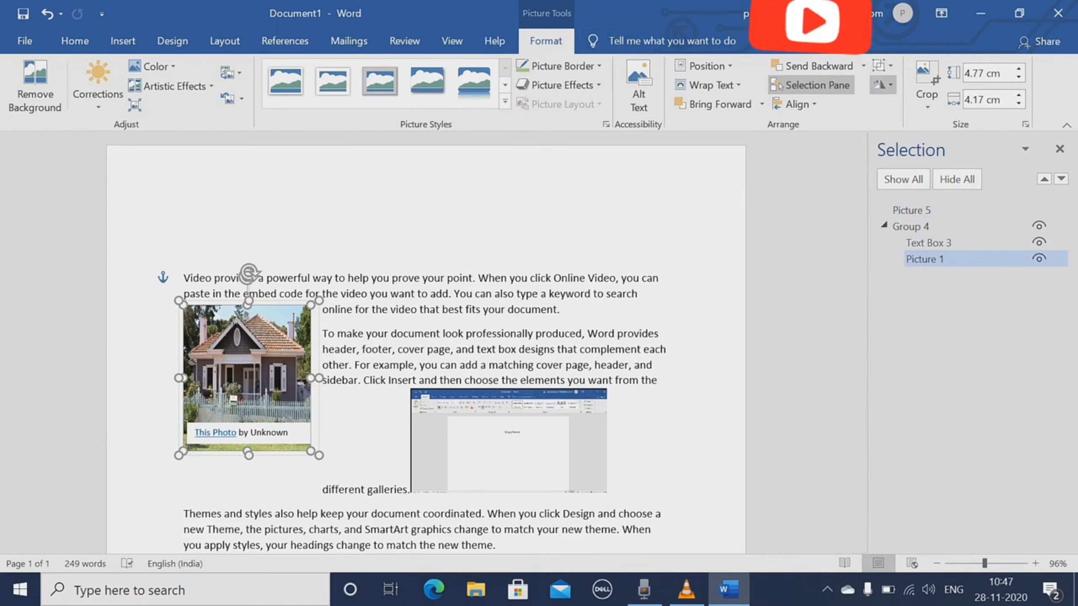
click(883, 84)
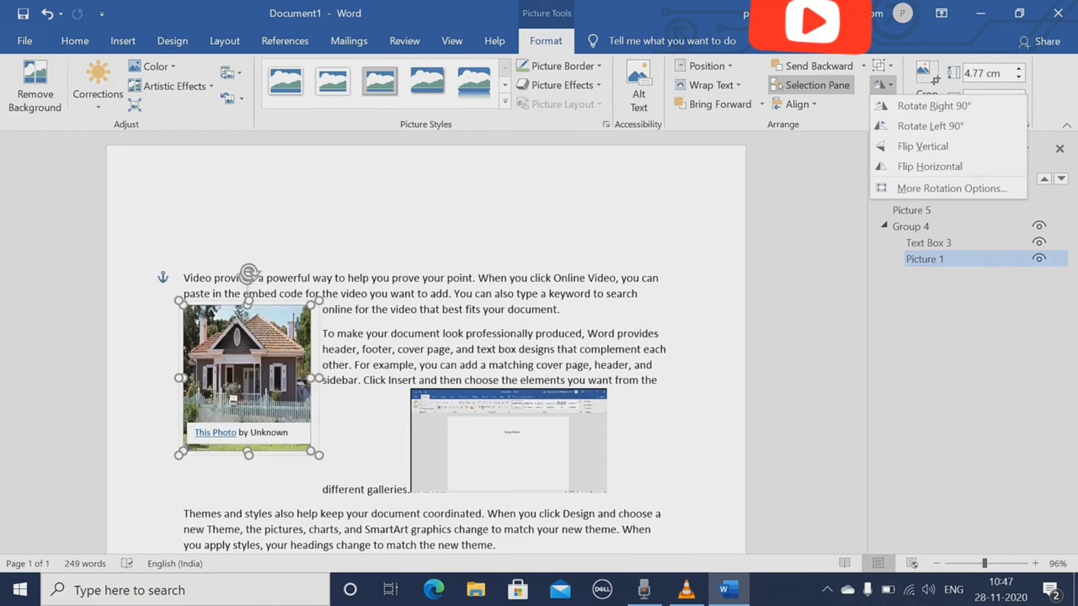
key(Escape)
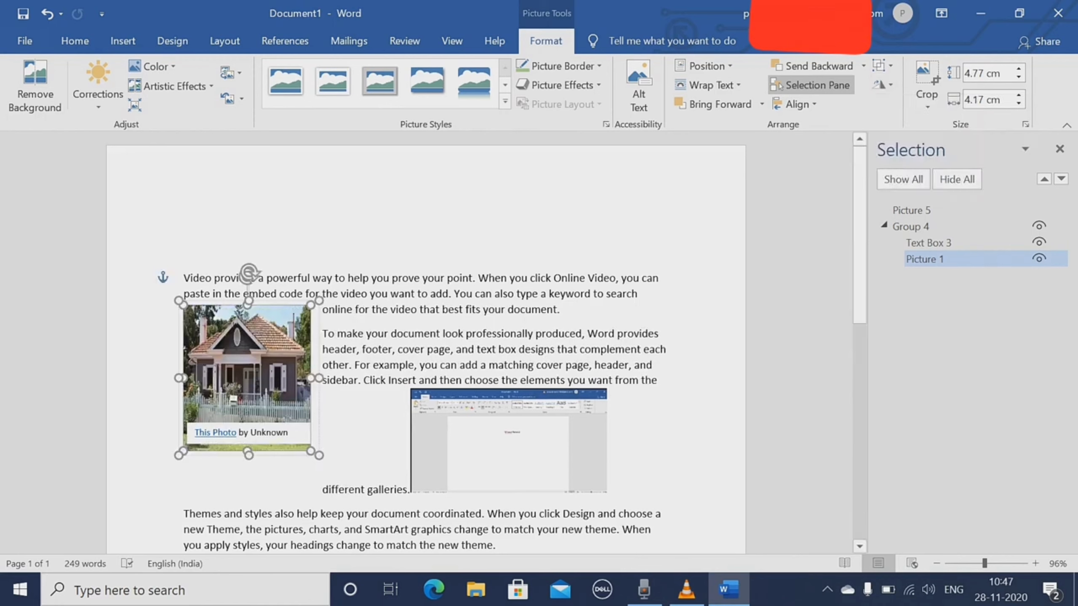
key(ctrl+z)
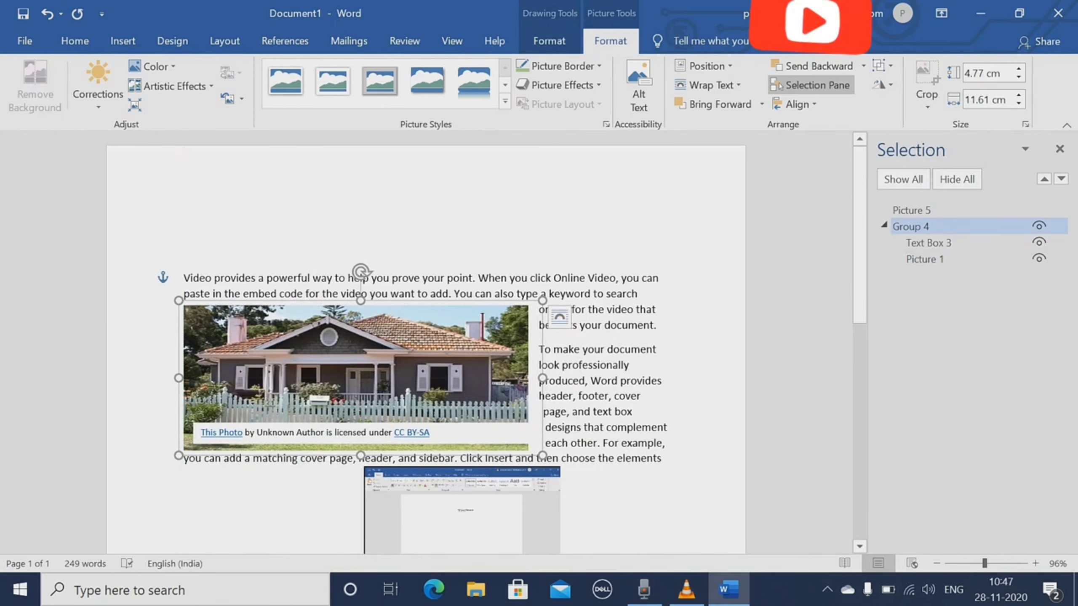
- Stretch the house-photo group to 8.89 cm tall and close the Selection pane
drag(361, 300, 360, 174)
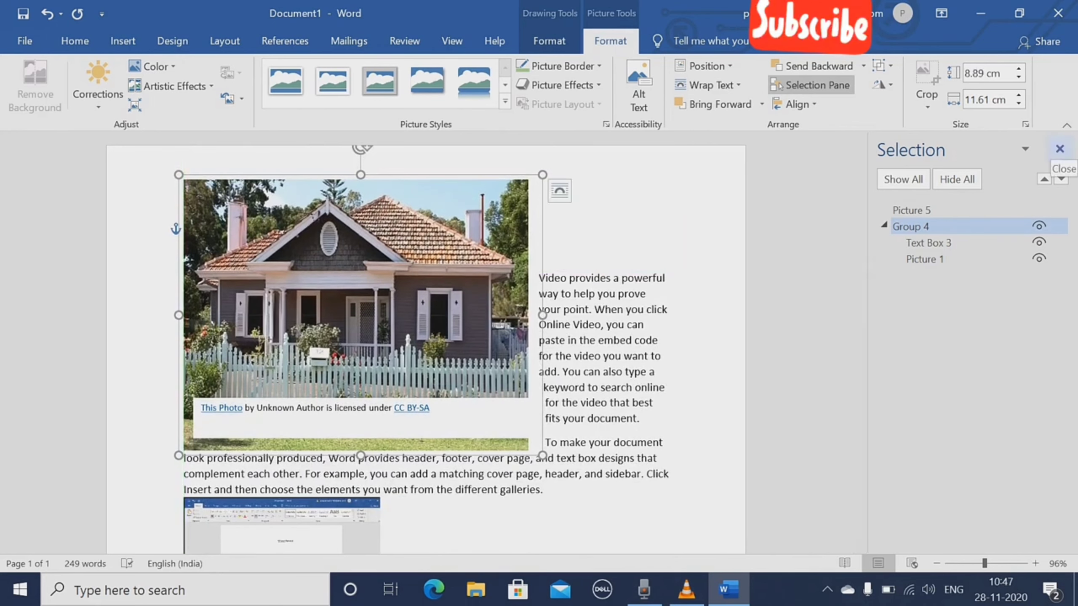
click(1059, 148)
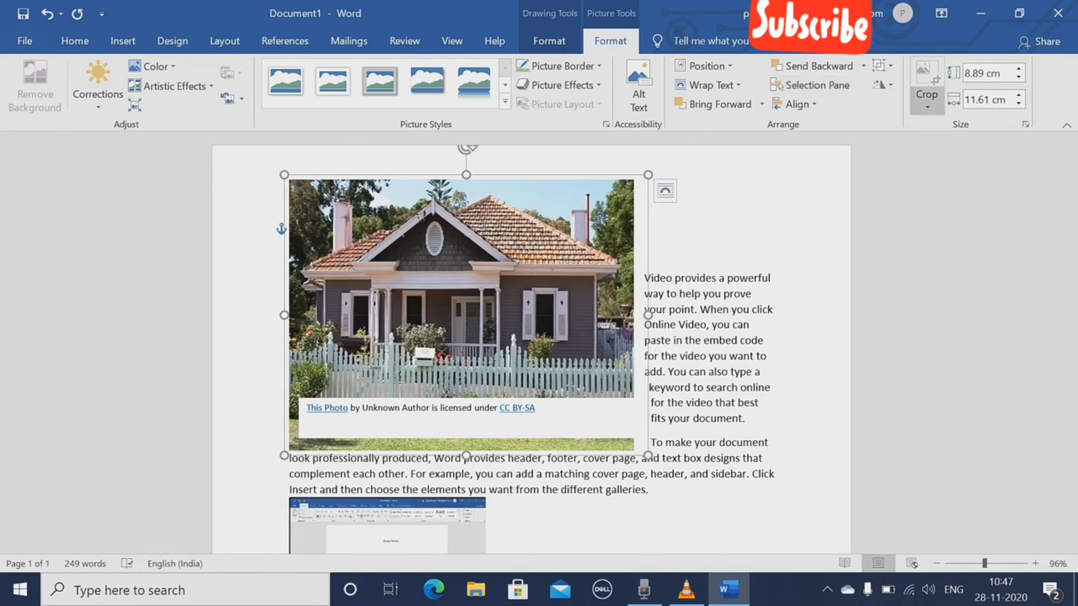
click(926, 99)
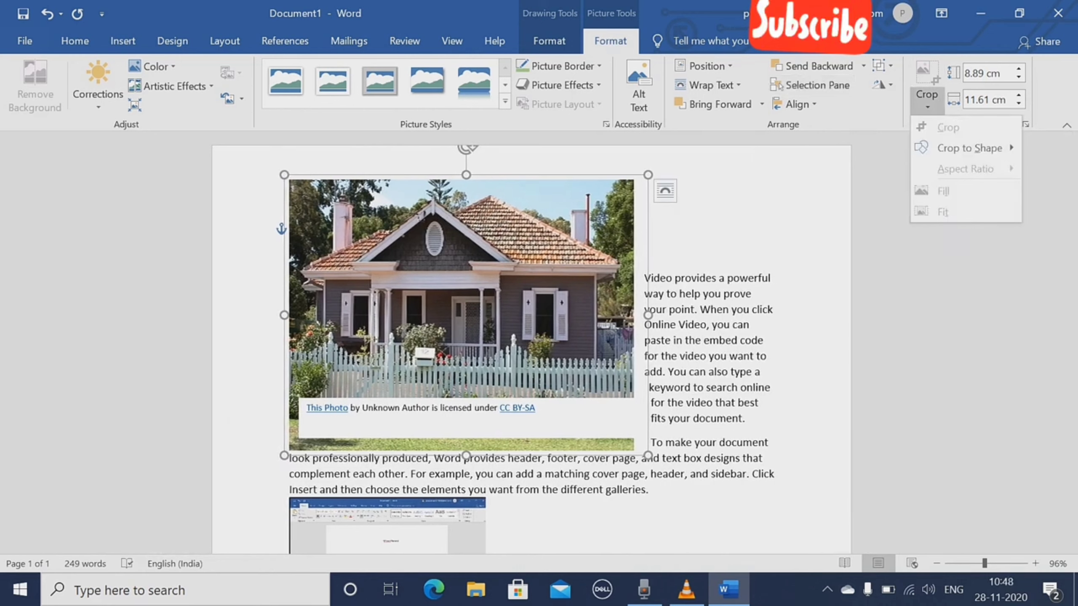
key(Escape)
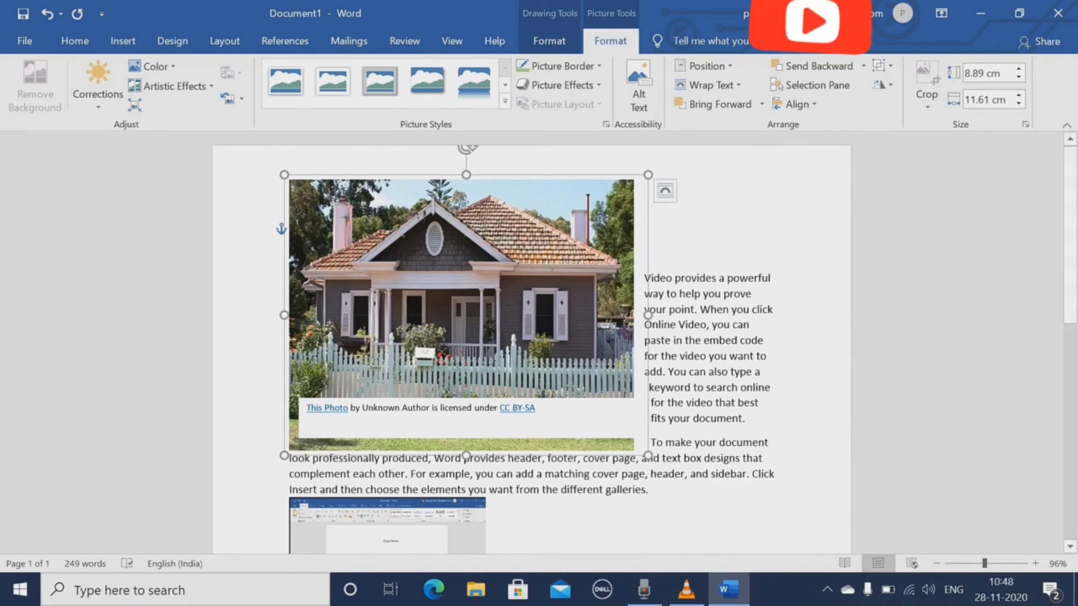
click(926, 100)
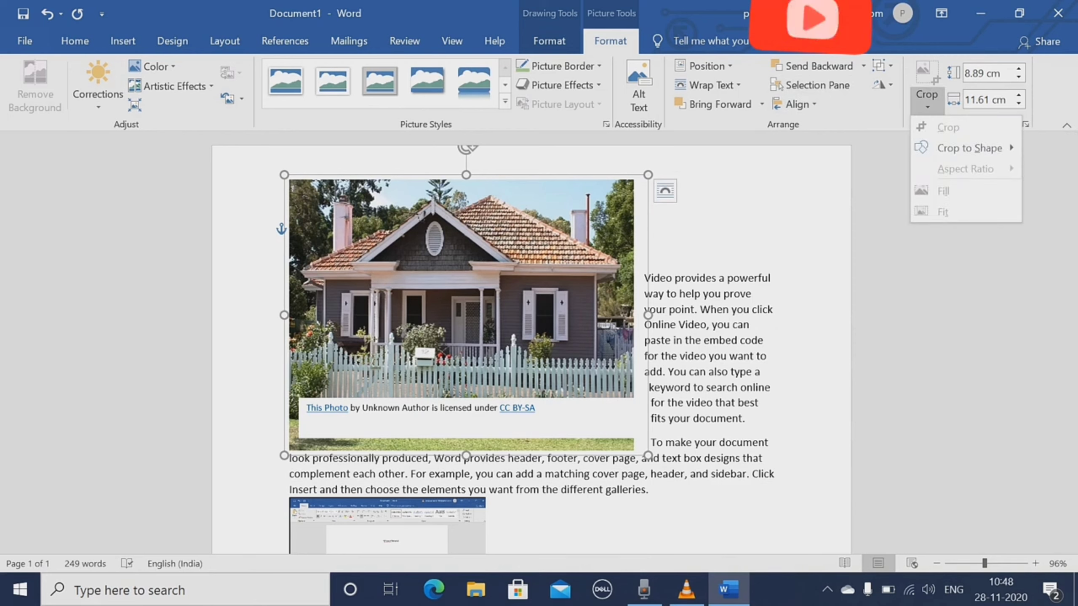
key(Escape)
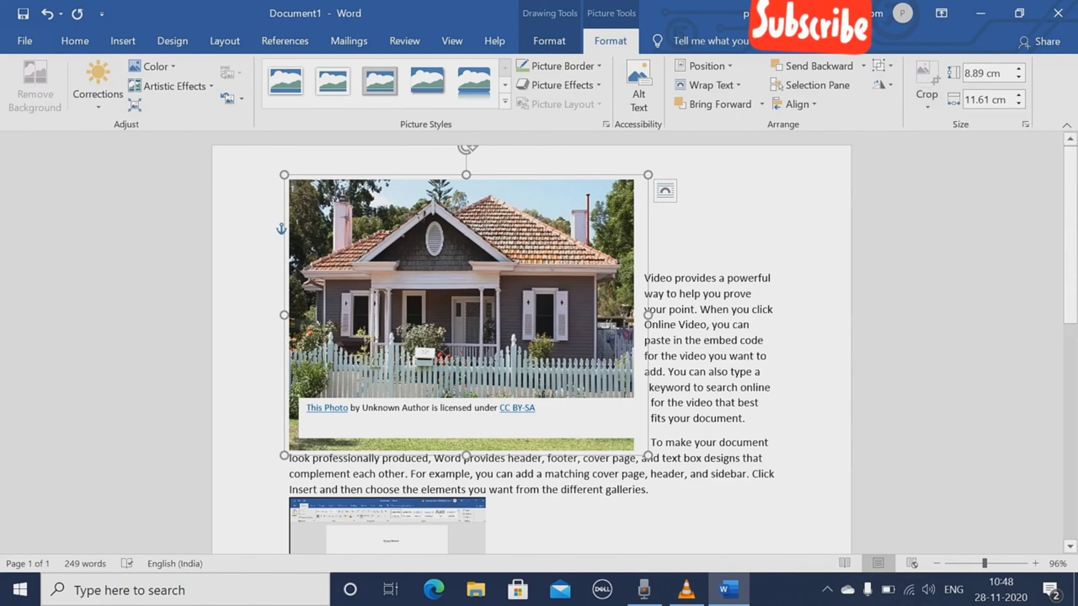
- Crop the screenshot picture inward from its top-right corner to 5.32 × 6.99 cm
scroll(531, 340, down, 5)
click(475, 340)
click(926, 85)
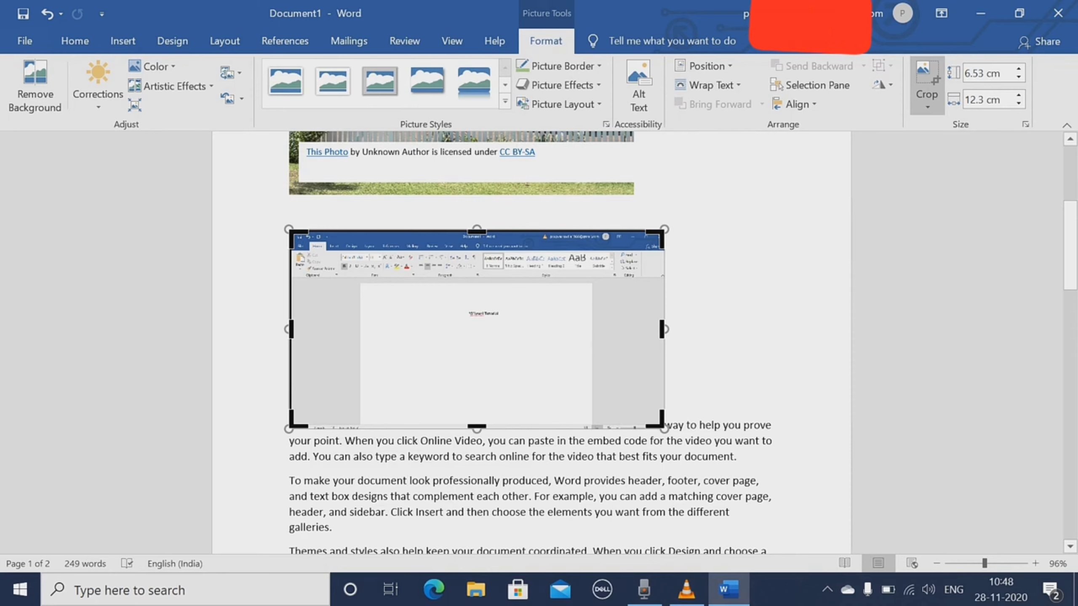
drag(661, 233, 503, 266)
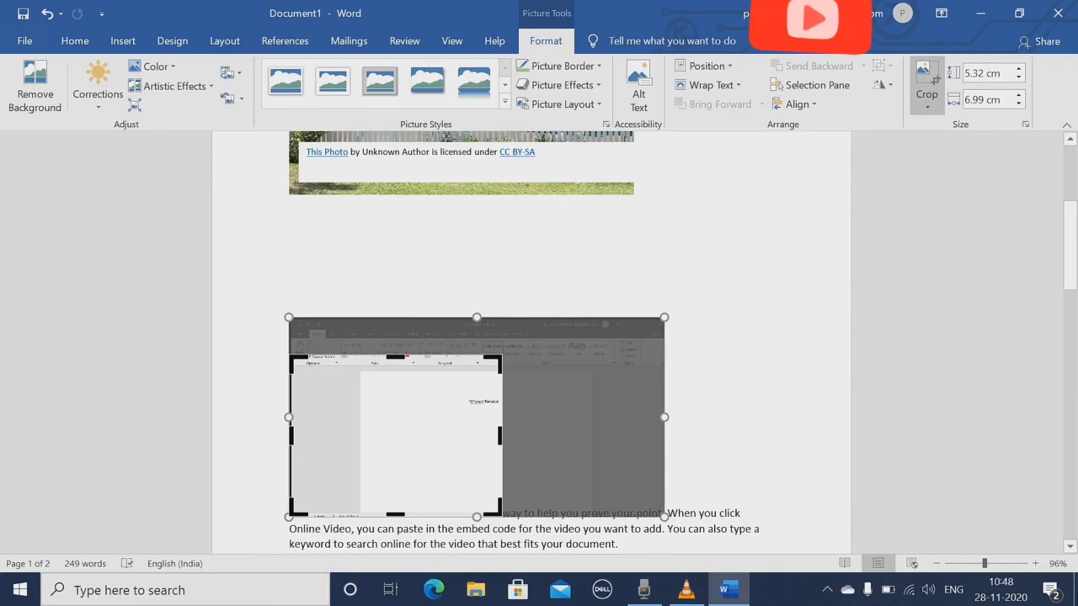
click(509, 271)
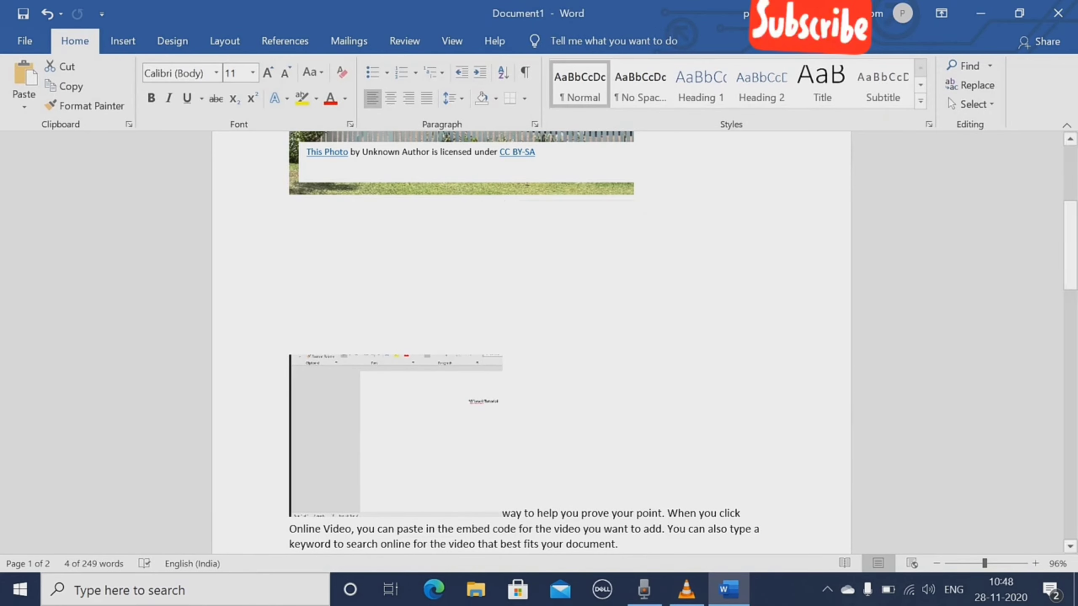
key(Right)
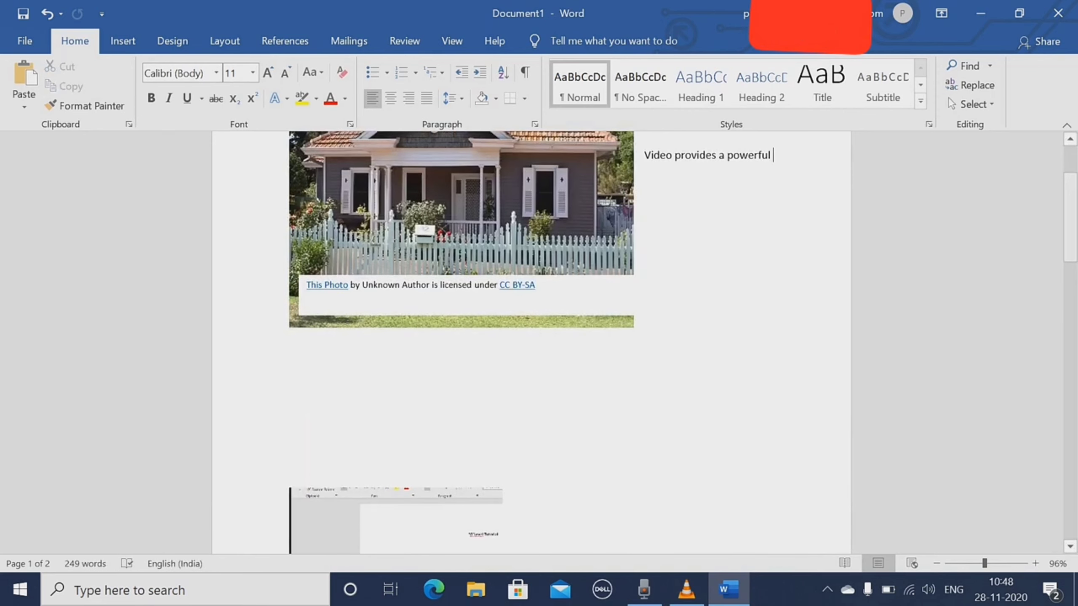
scroll(531, 289, up, 5)
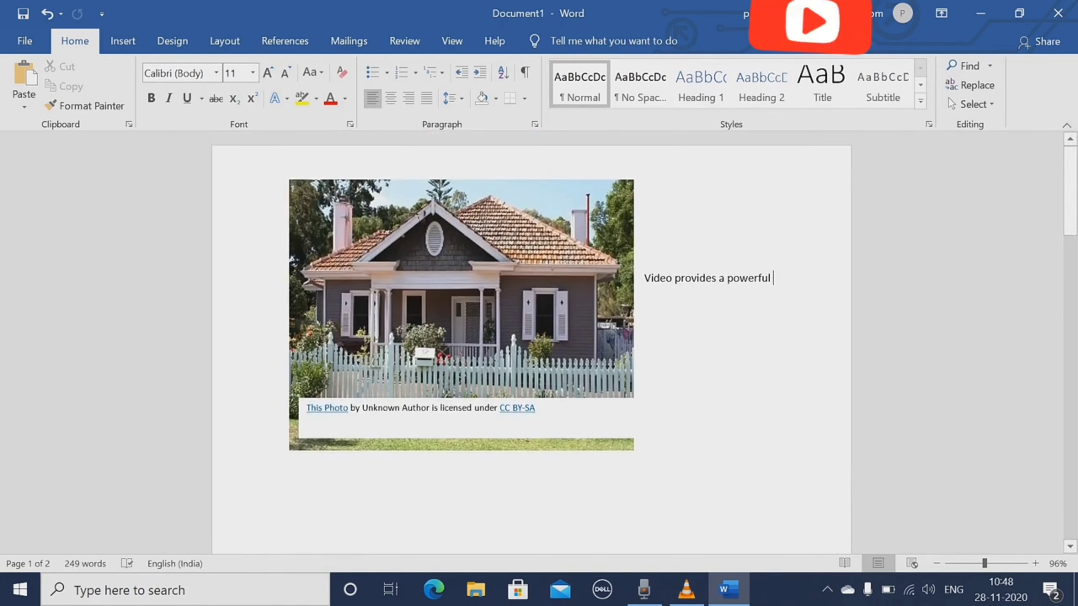
click(461, 297)
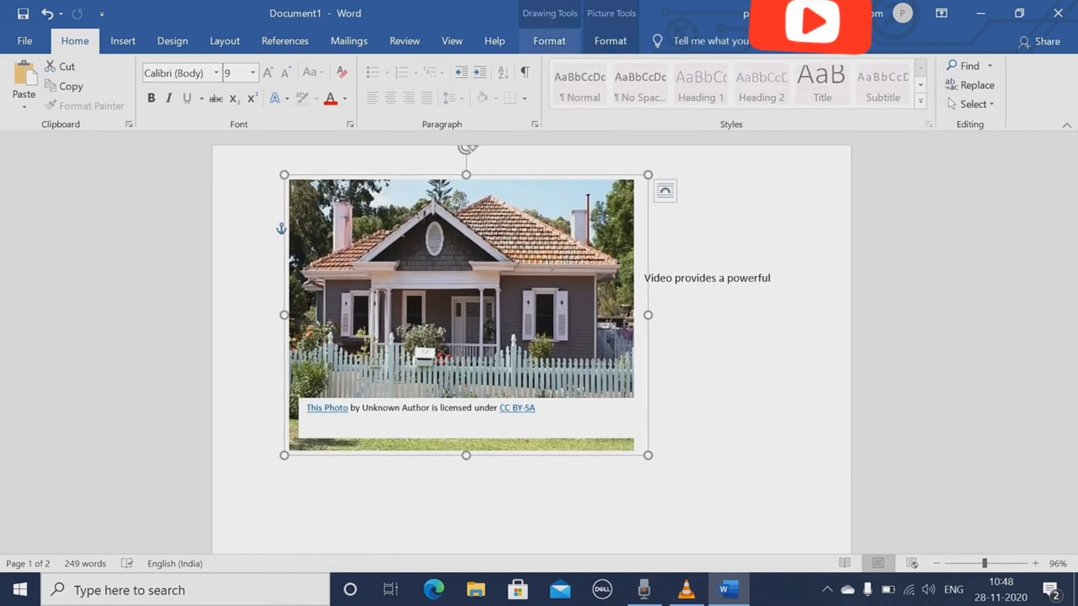
click(549, 41)
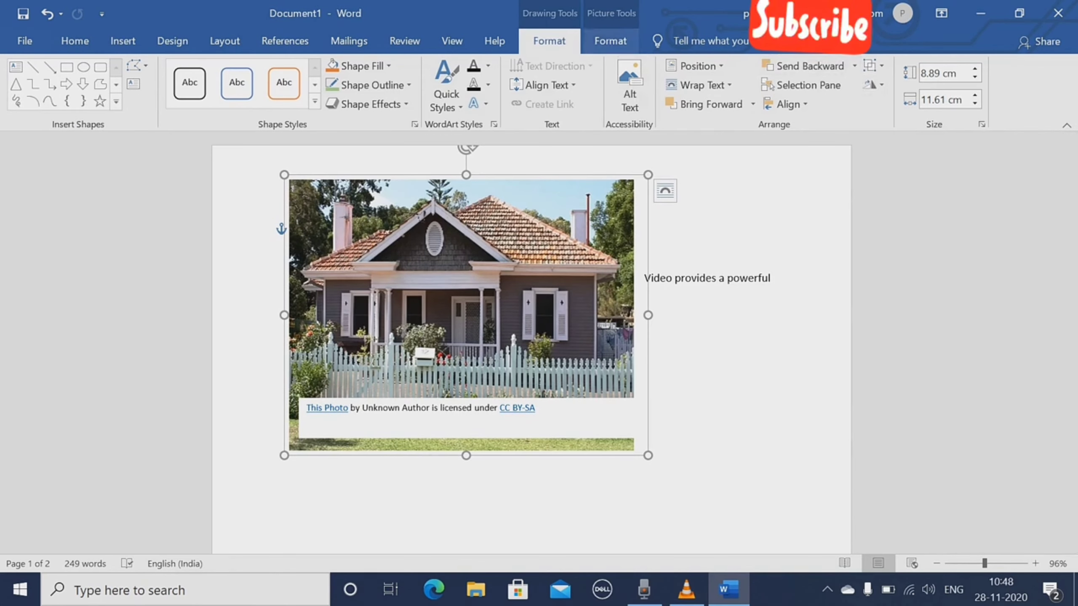
click(610, 40)
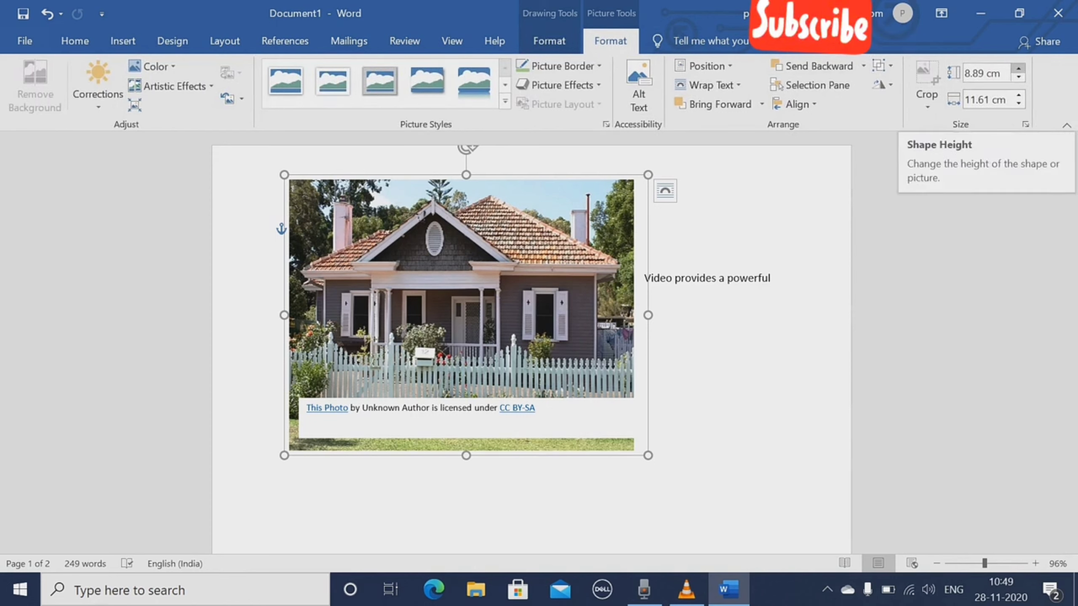
- Set the house-photo group's height to 7.8 cm and width to 11.9 cm with the spinners
click(1019, 77)
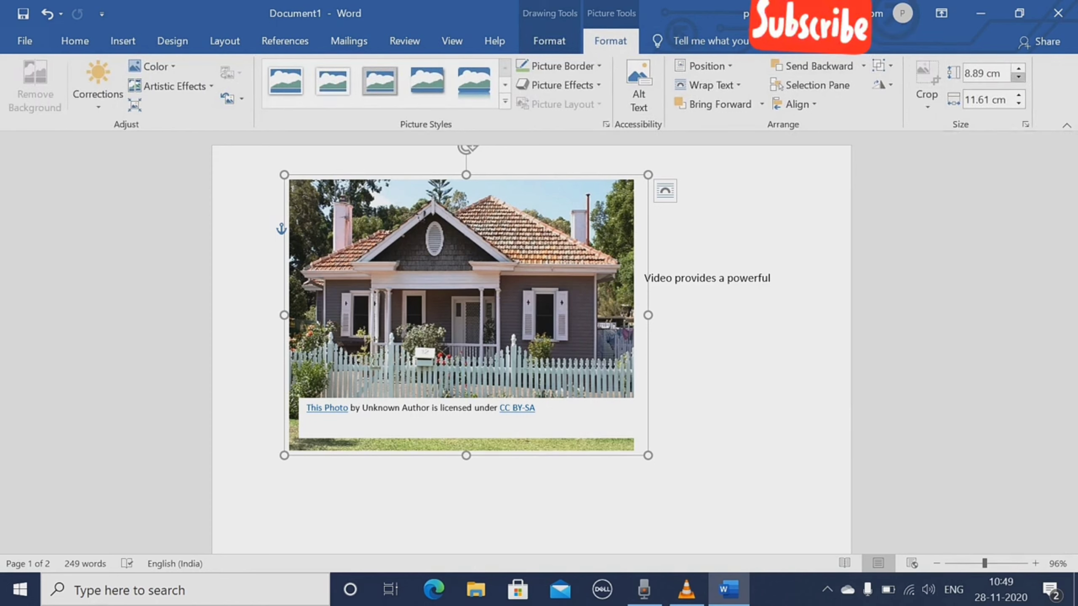
click(1019, 77)
click(1018, 77)
click(1019, 78)
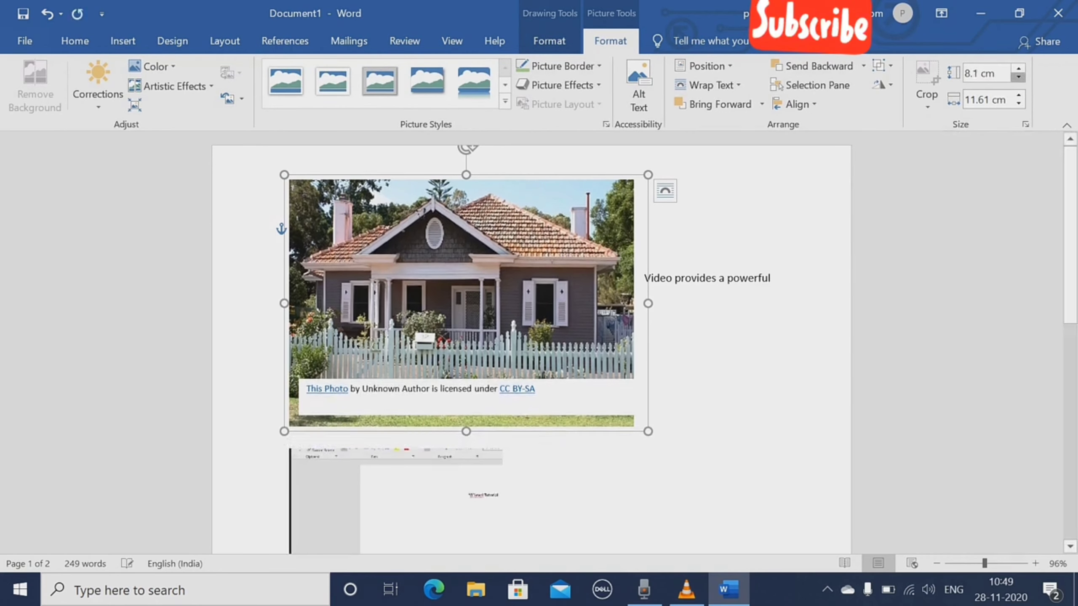
click(1019, 77)
click(1018, 77)
click(1019, 95)
click(1019, 96)
click(1019, 95)
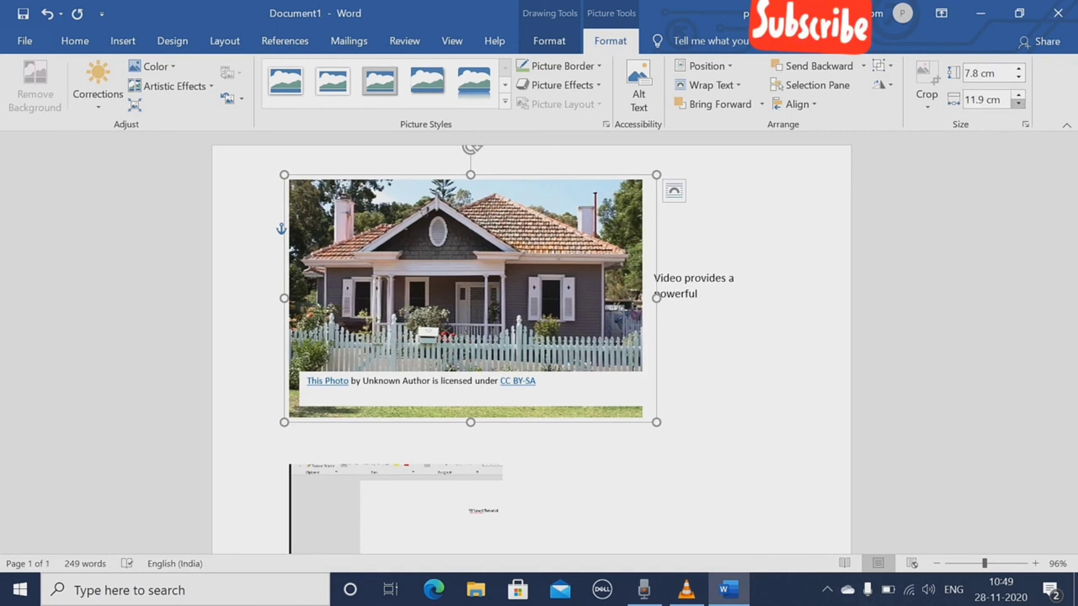
click(123, 41)
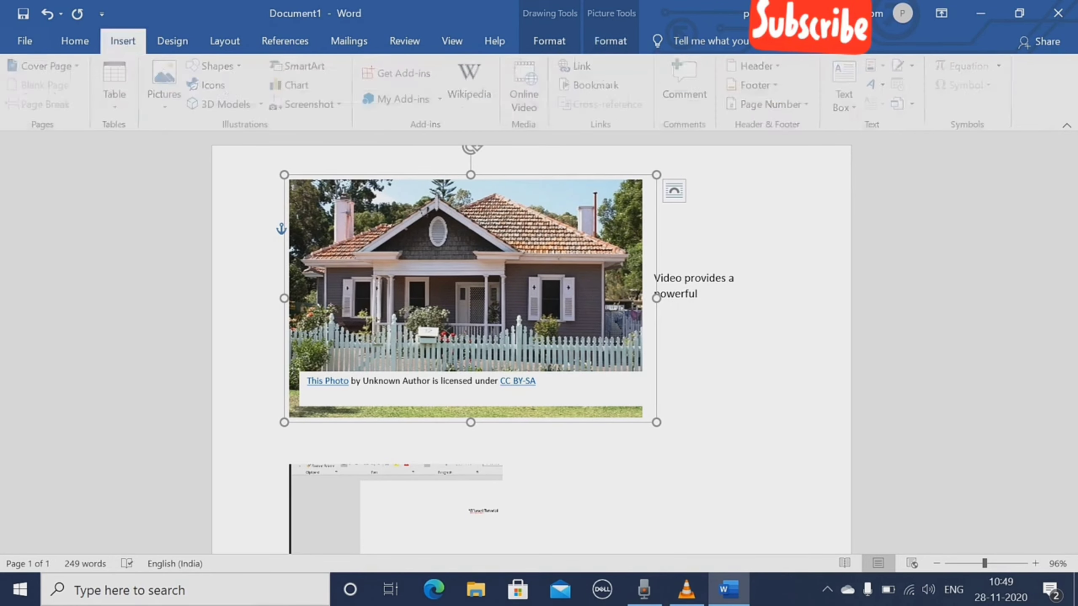